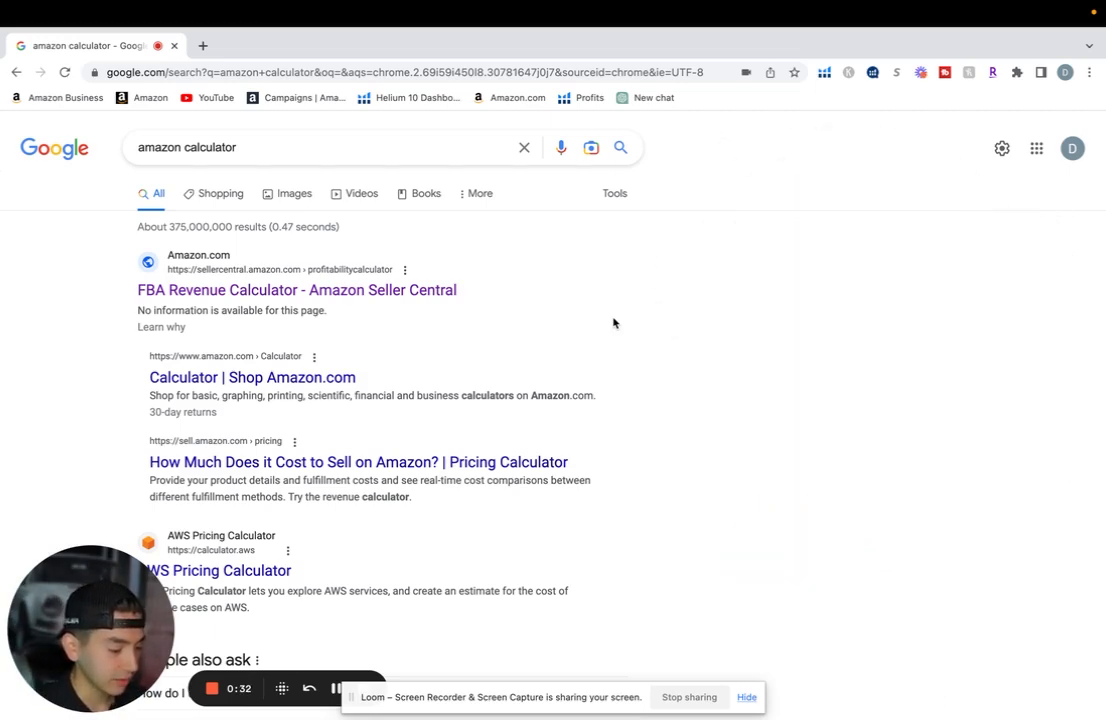
Open the FBA Revenue Calculator on Amazon Seller Central from the search results for "amazon calculator"
scroll(614, 322, down, 1)
scroll(614, 322, down, 2)
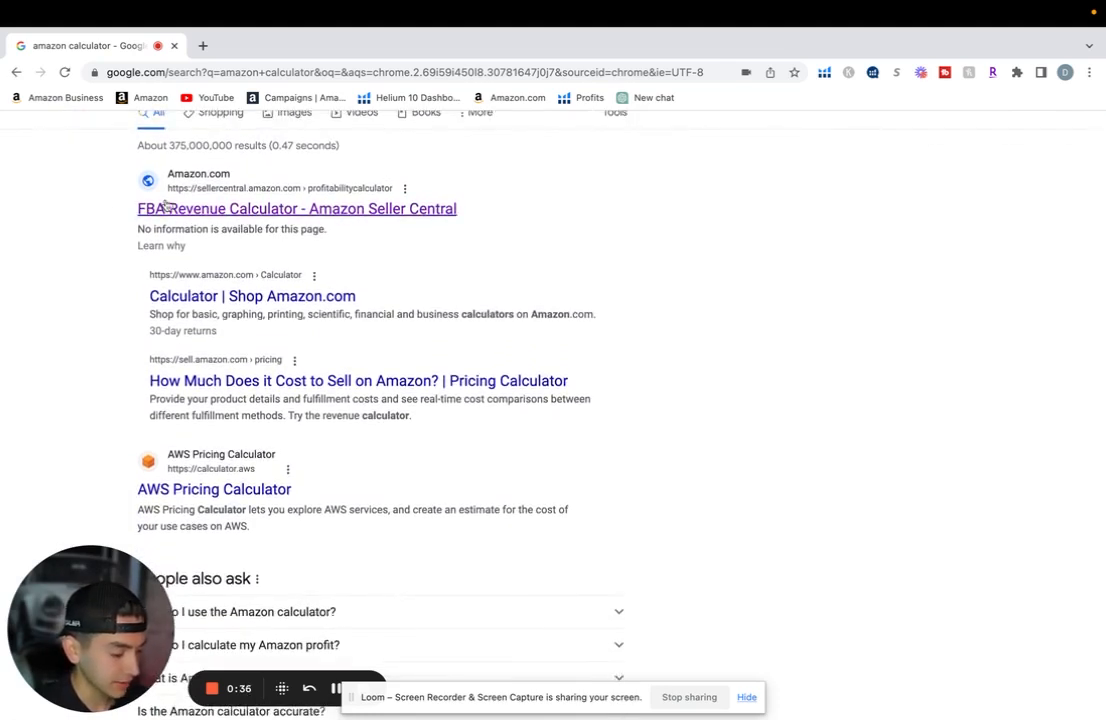
click(229, 210)
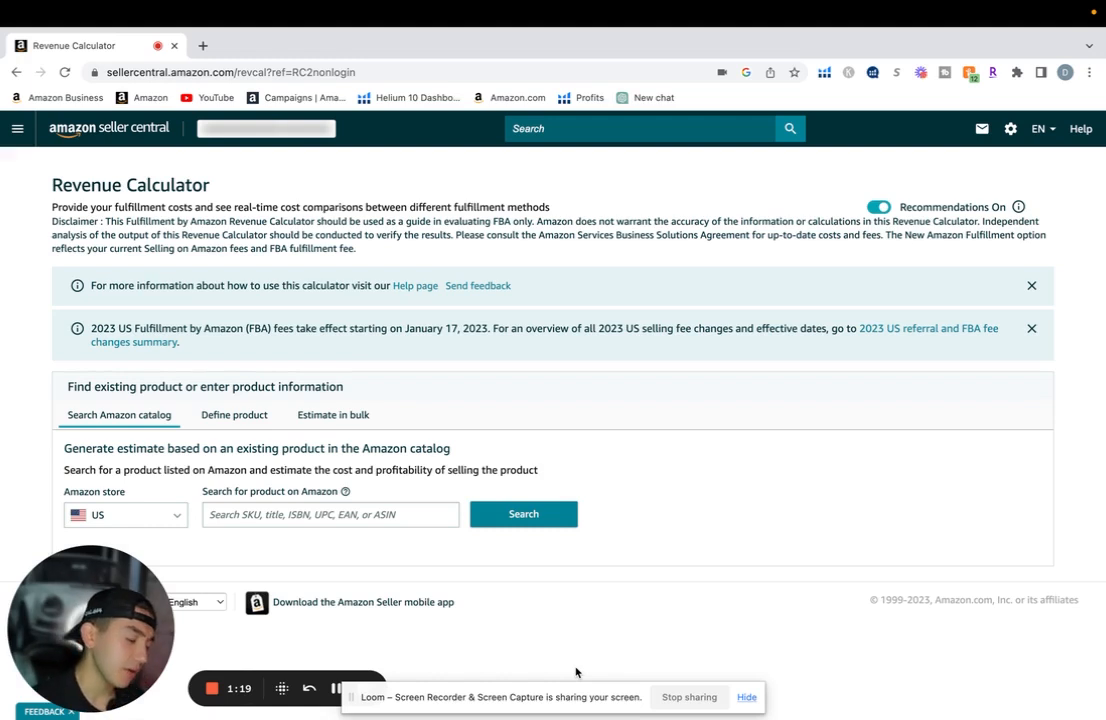
Select US as the Amazon store for the catalog product search
drag(151, 596, 346, 553)
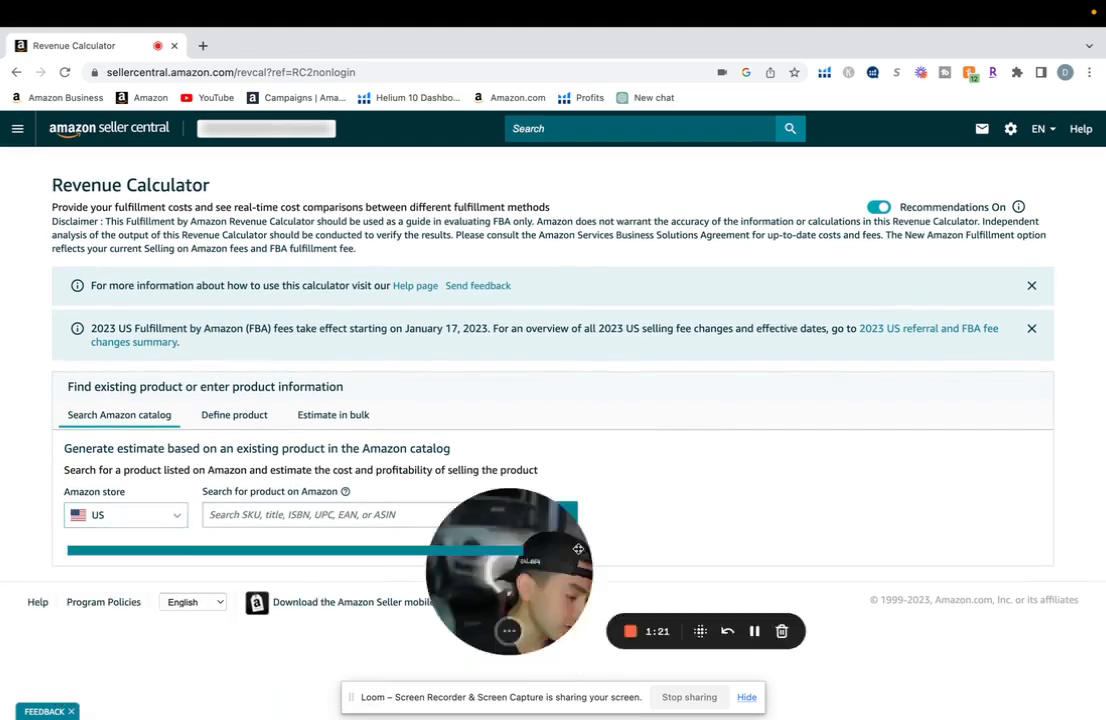
click(109, 515)
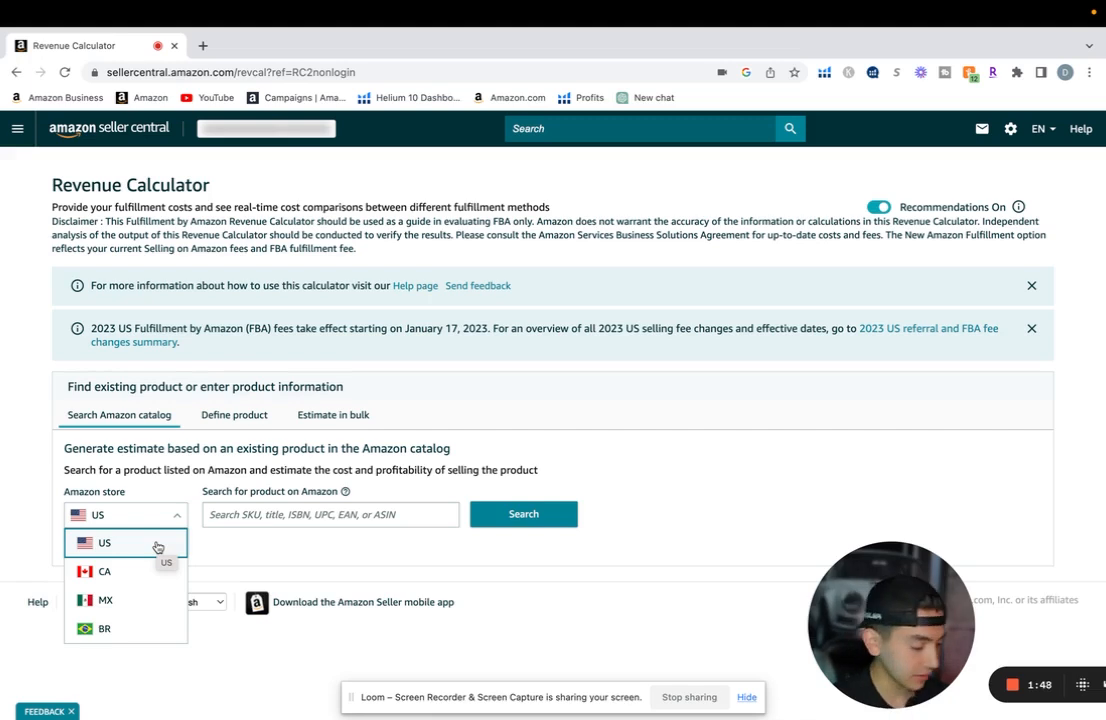
click(157, 547)
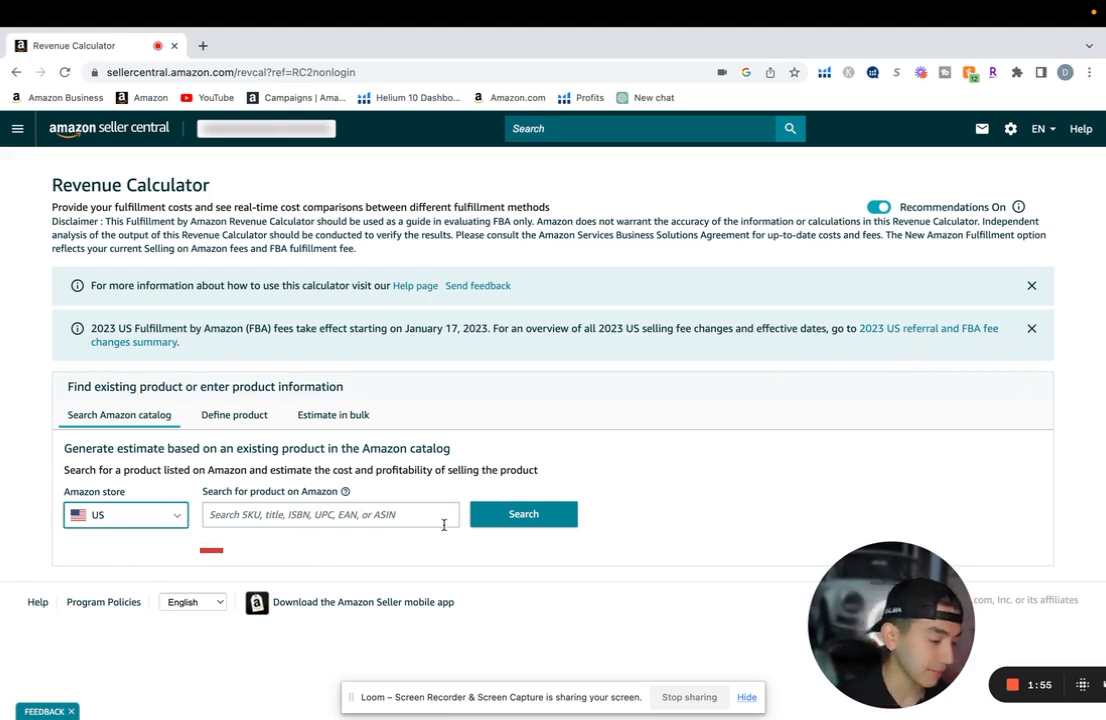
drag(866, 645, 158, 620)
mouse_move(407, 690)
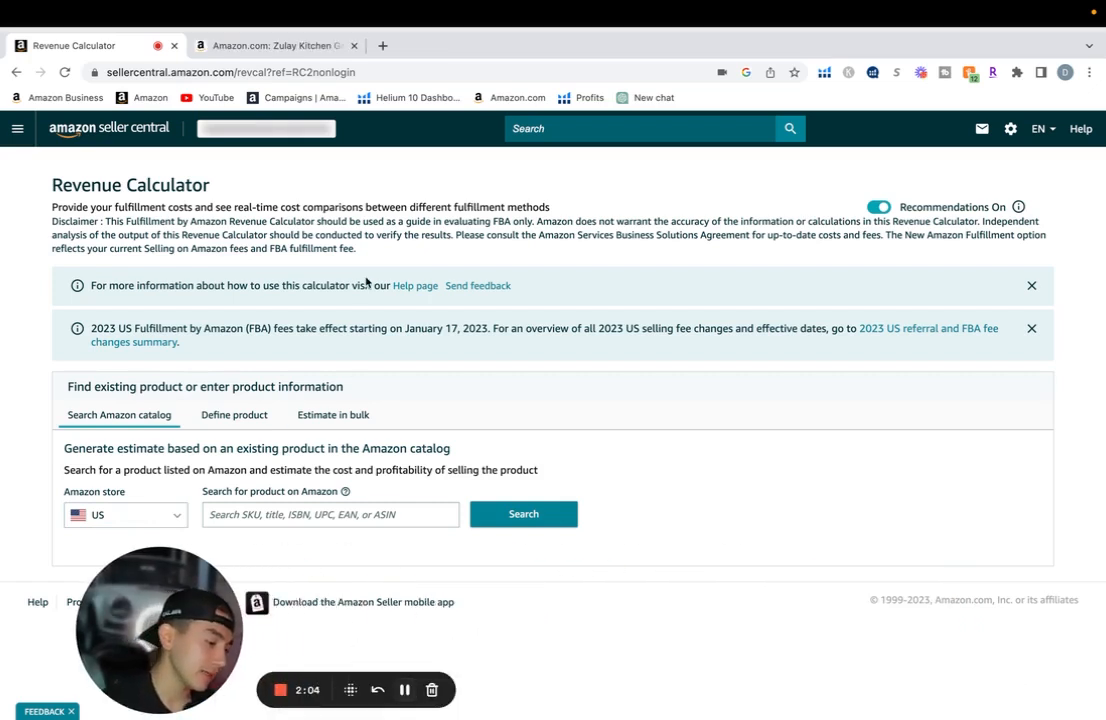
Switch to the Zulay Kitchen Garlic Press listing and view its expanded summary details, including ASIN, rank and dimensions
click(275, 46)
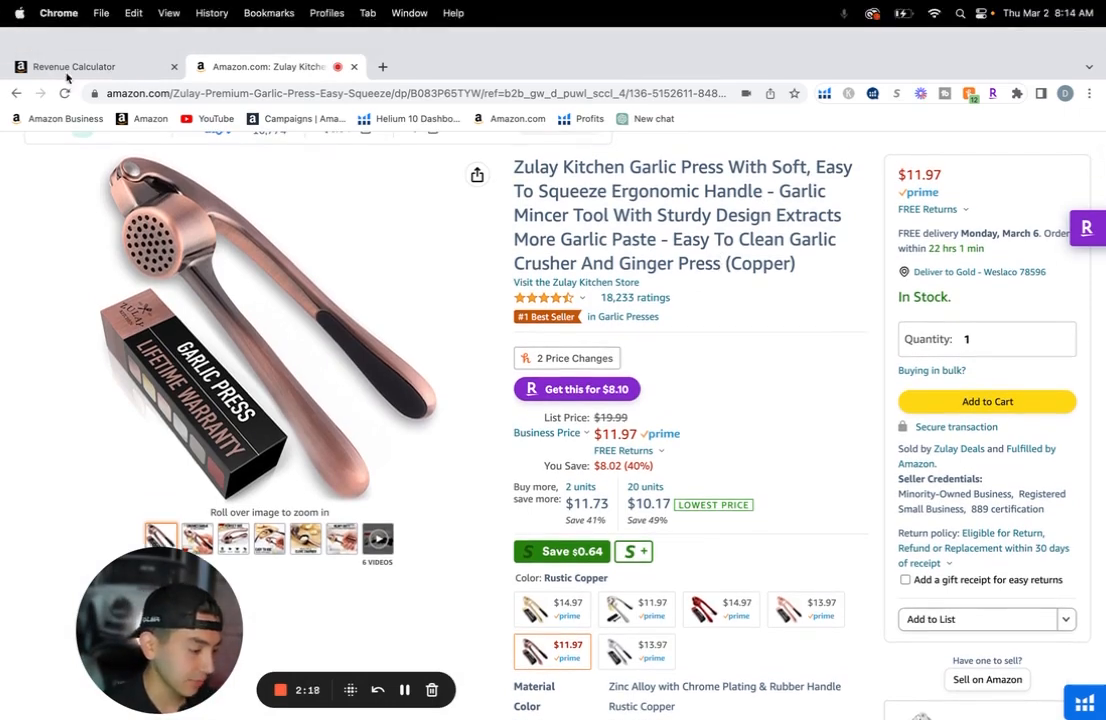
click(62, 68)
click(270, 45)
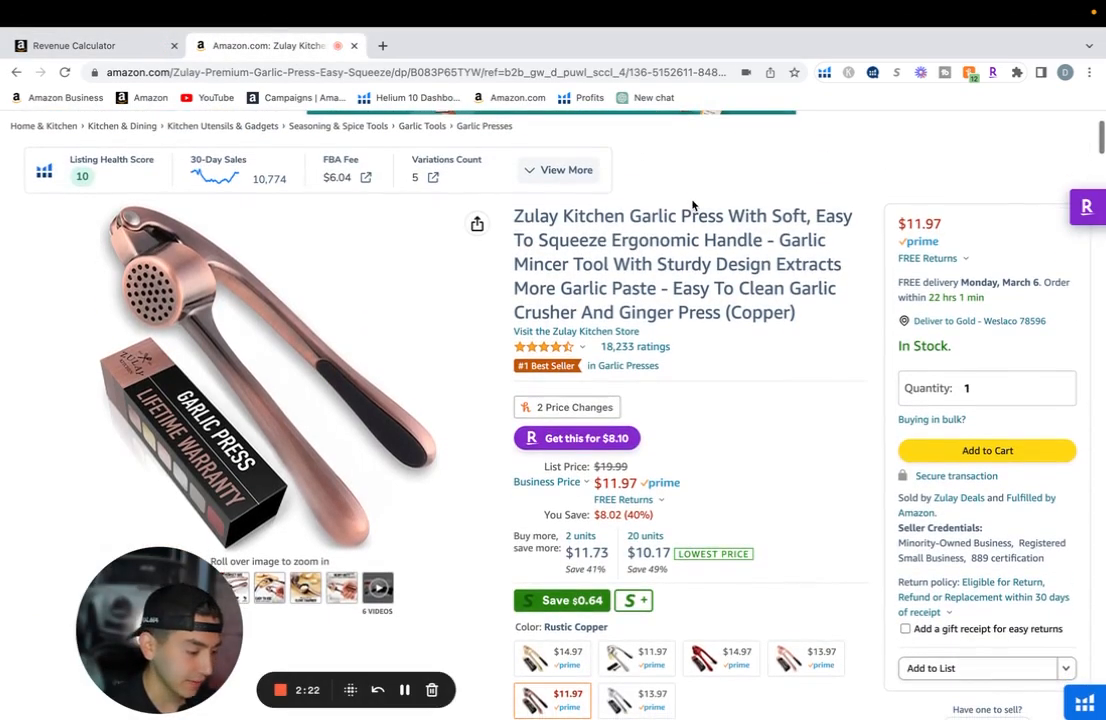
click(566, 171)
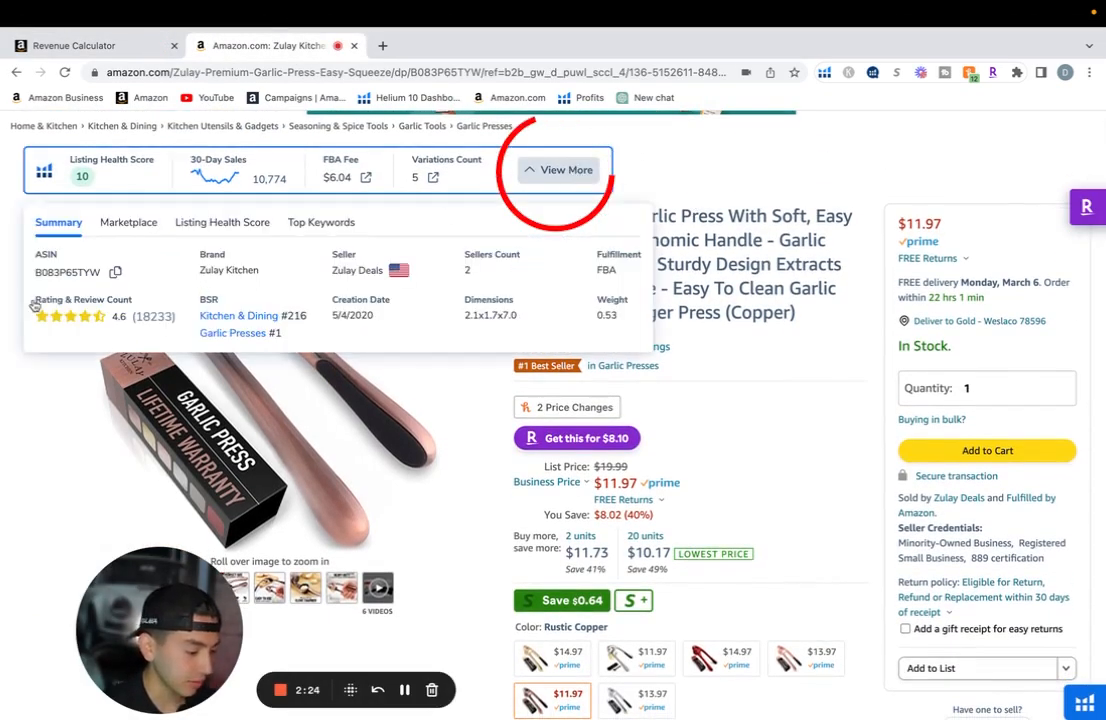
click(566, 171)
Copy the garlic press's ASIN from the Product information table of the listing
scroll(693, 172, down, 2)
scroll(693, 172, down, 20)
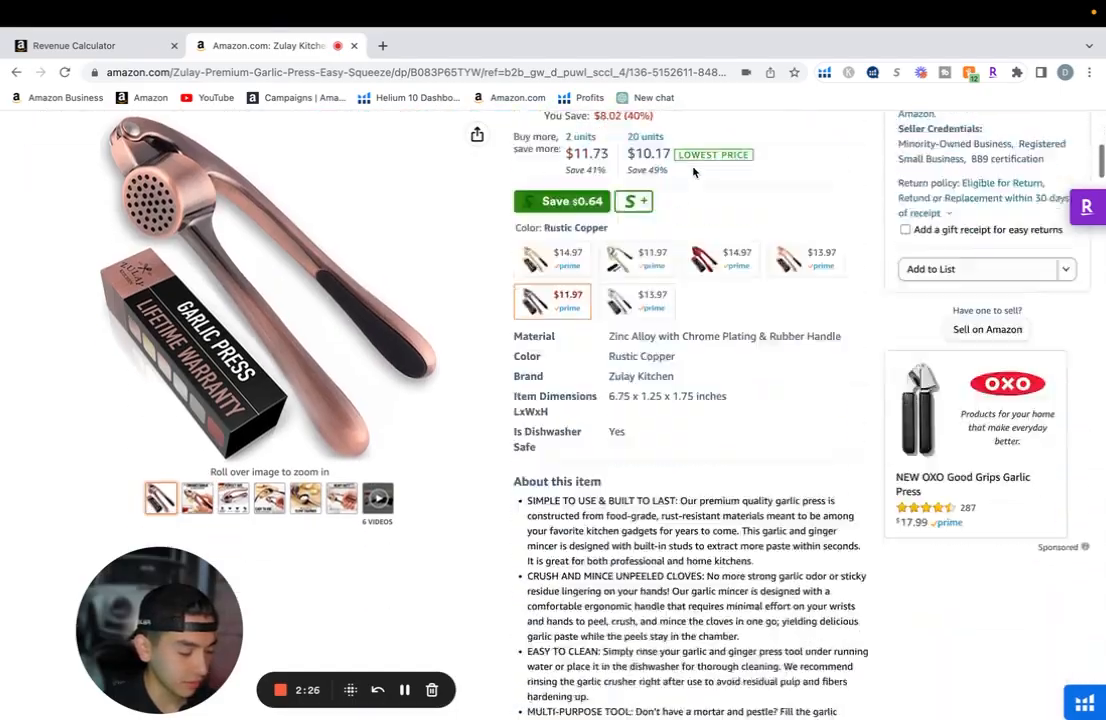
scroll(693, 172, down, 15)
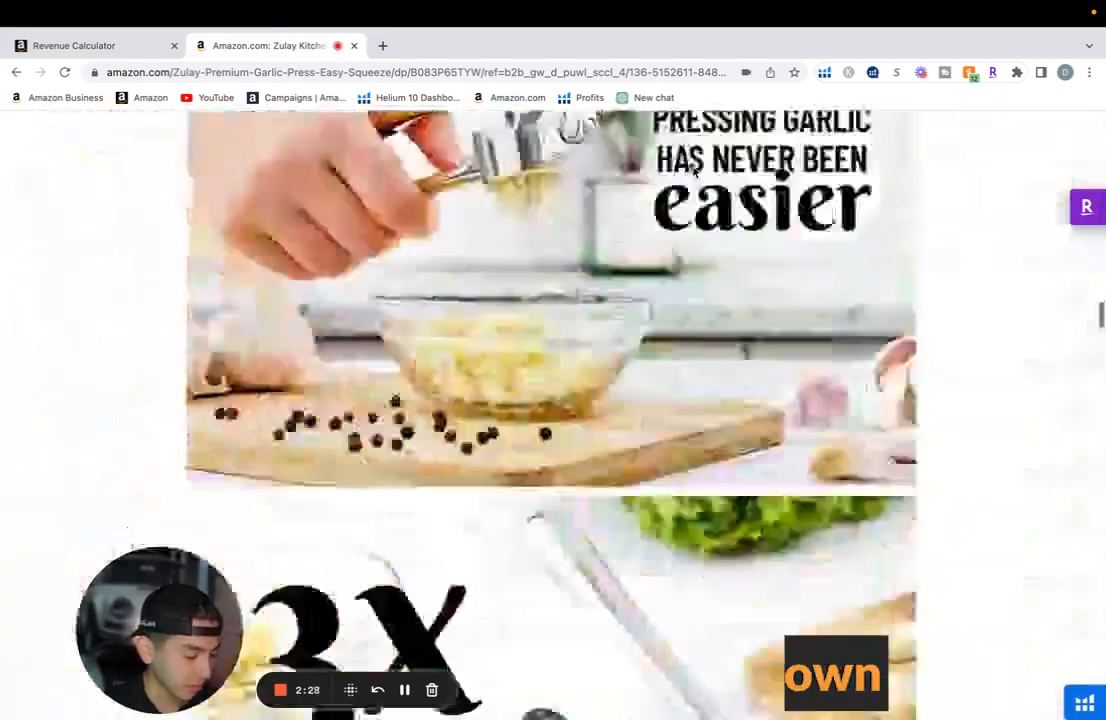
scroll(693, 172, down, 3)
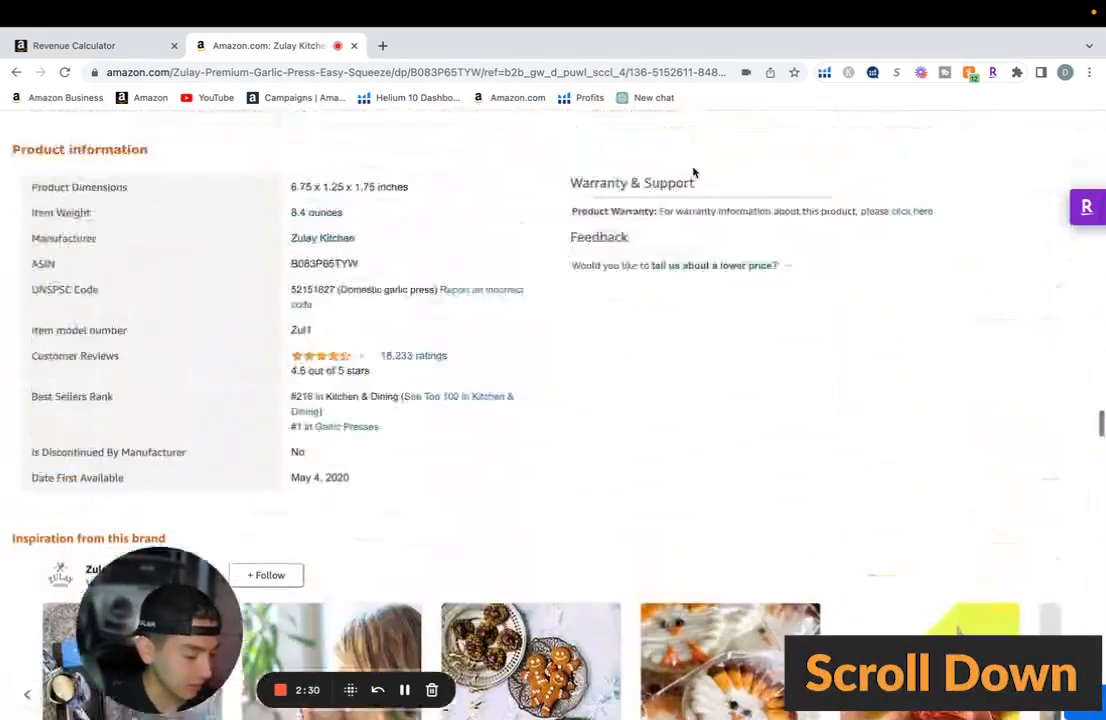
scroll(691, 172, up, 2)
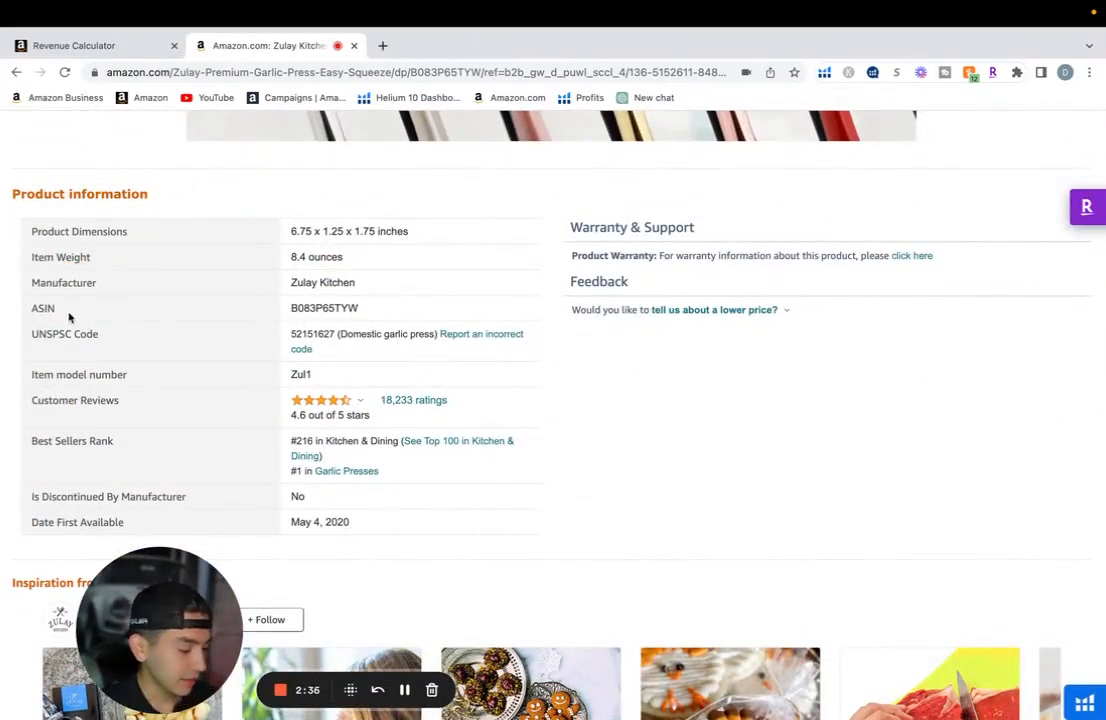
double_click(312, 305)
drag(31, 306, 52, 305)
double_click(311, 309)
key(ctrl+c)
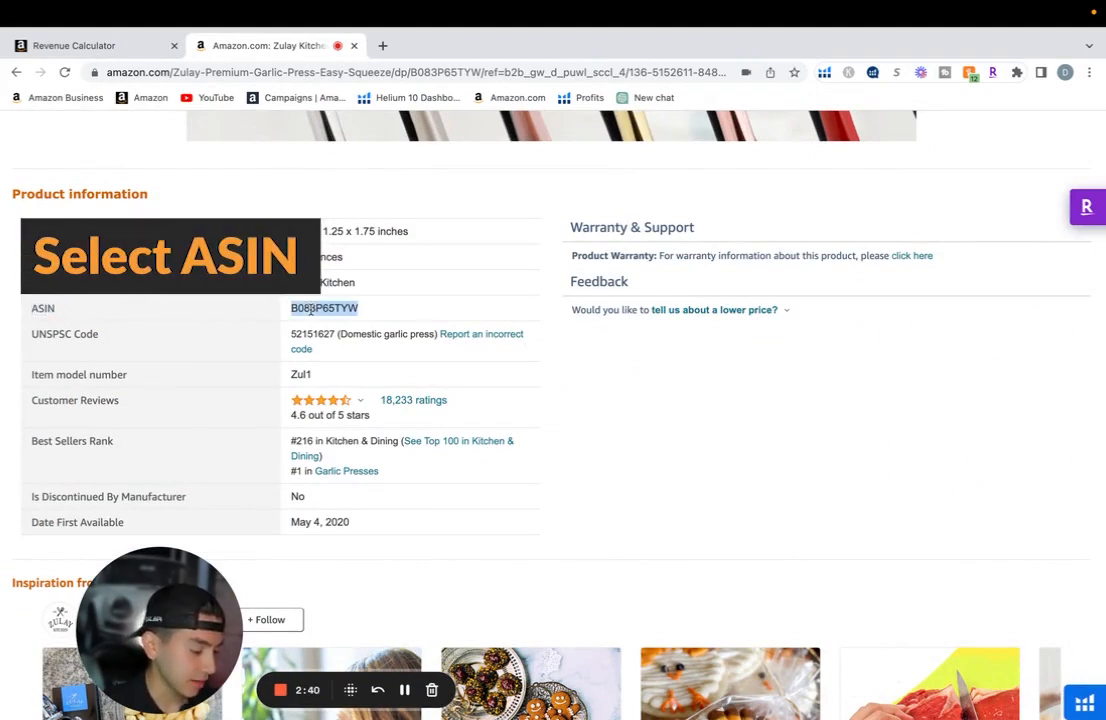
Search the US catalog in the Revenue Calculator for the product with ASIN B083P65TYW
key(ctrl+1)
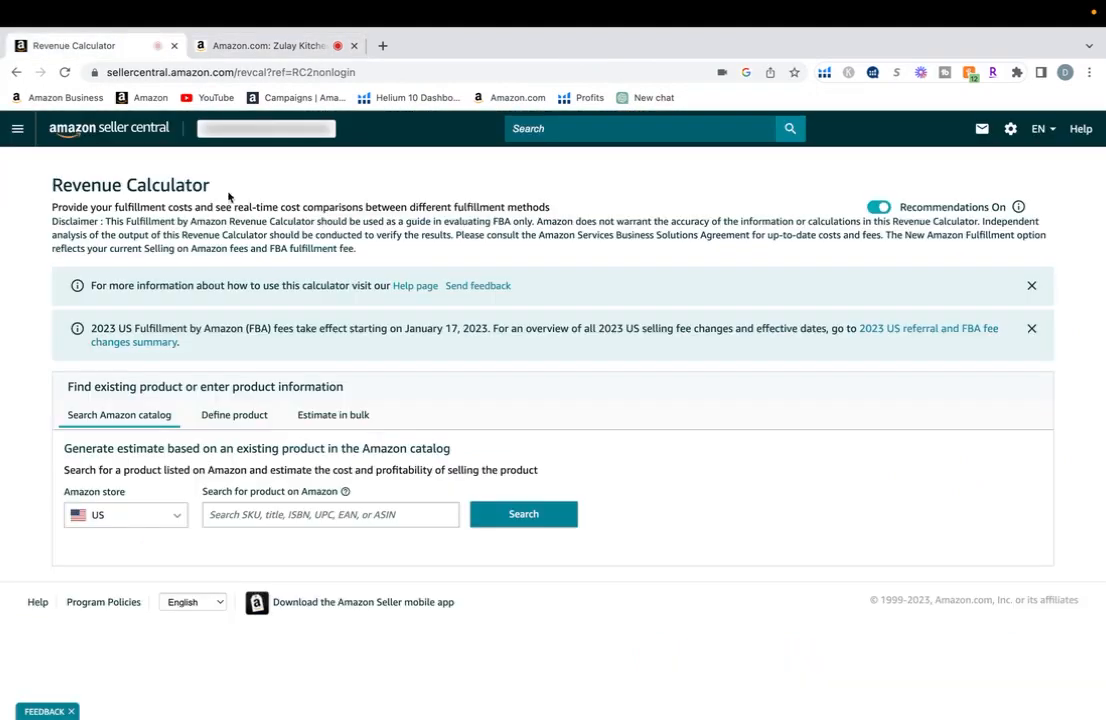
click(266, 515)
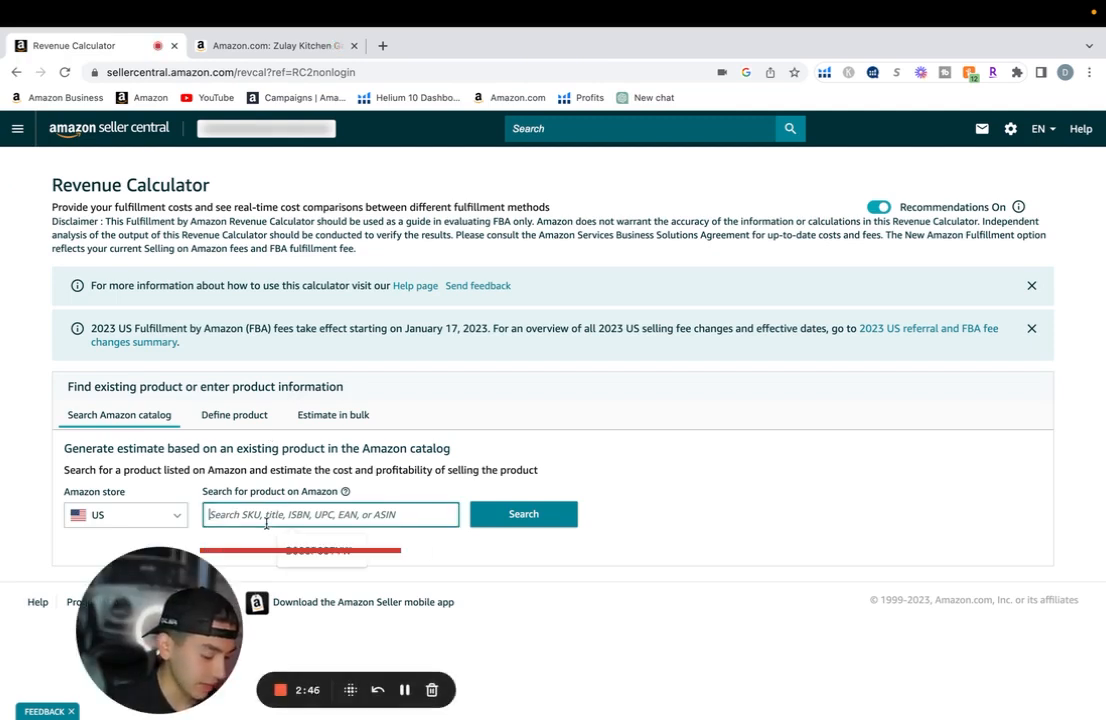
key(ctrl+v)
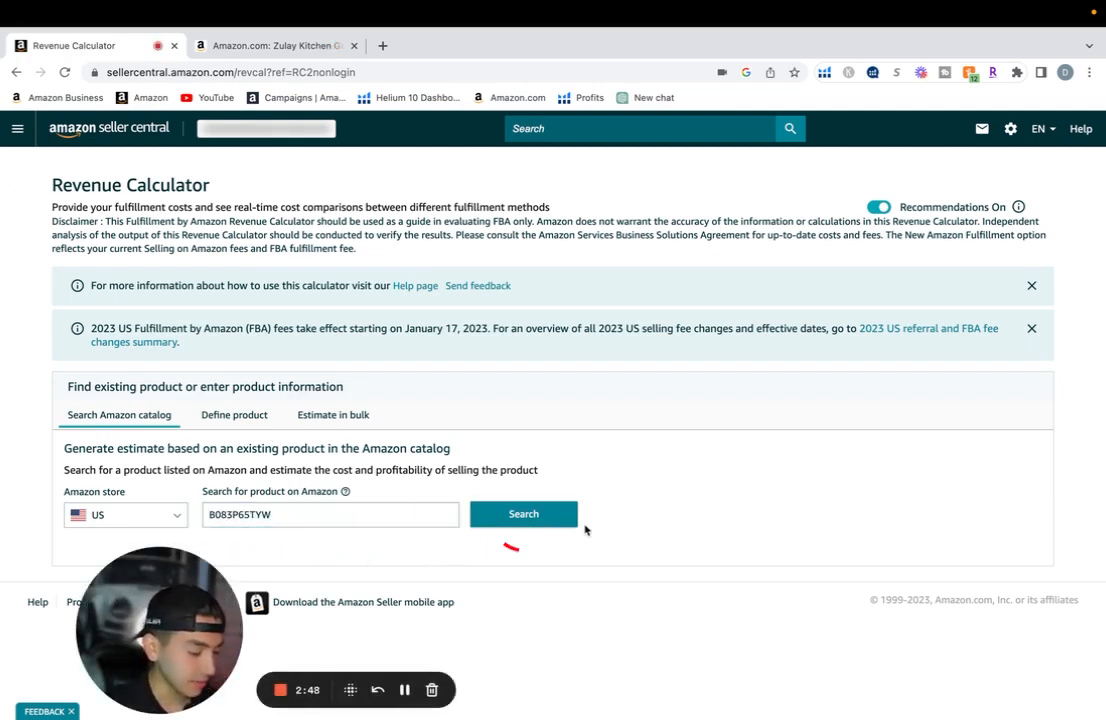
click(556, 525)
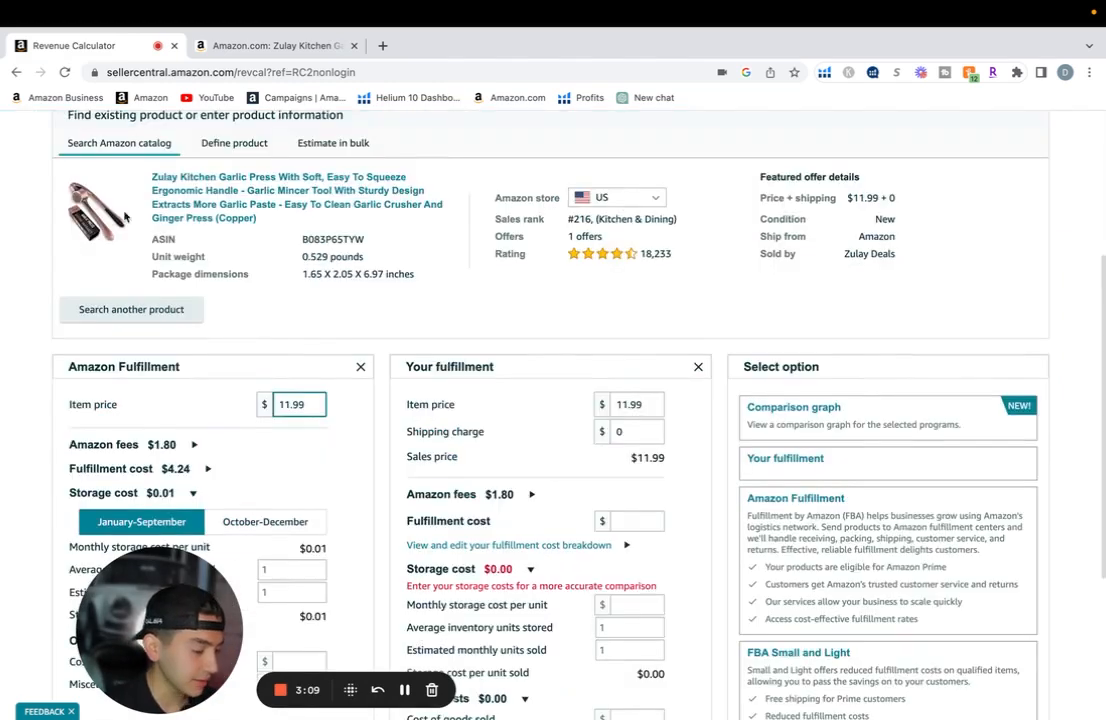
Review the garlic press's catalog details, featured offer, and the Amazon Fulfillment and Your fulfillment estimates
scroll(113, 215, down, 1)
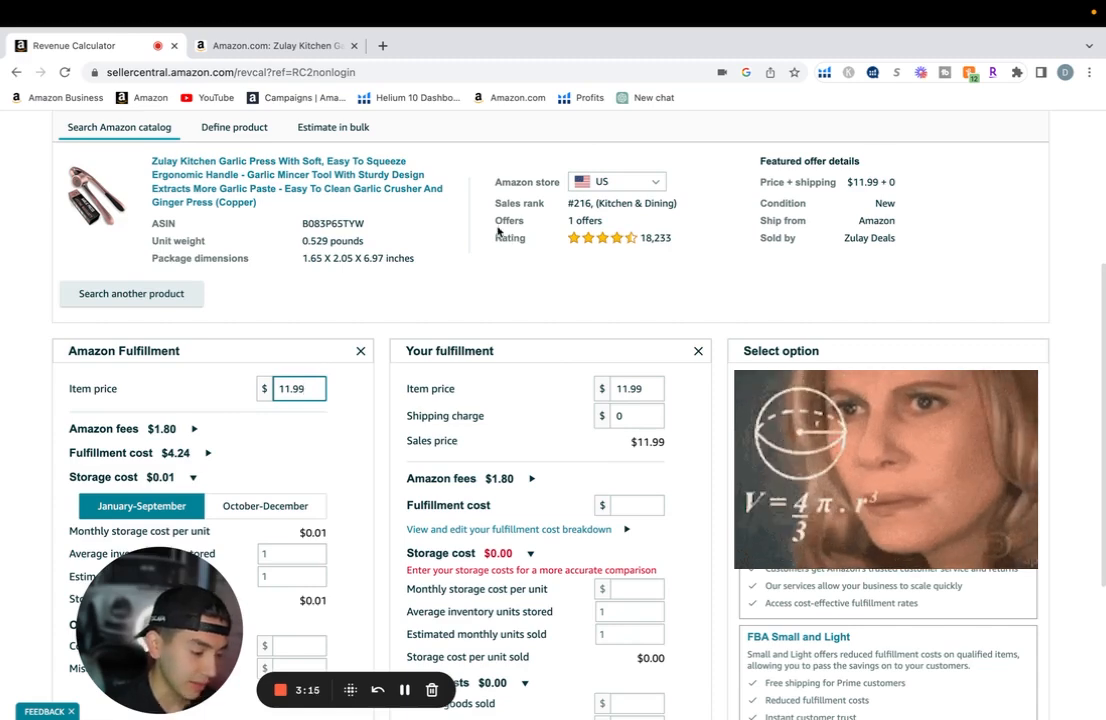
click(697, 190)
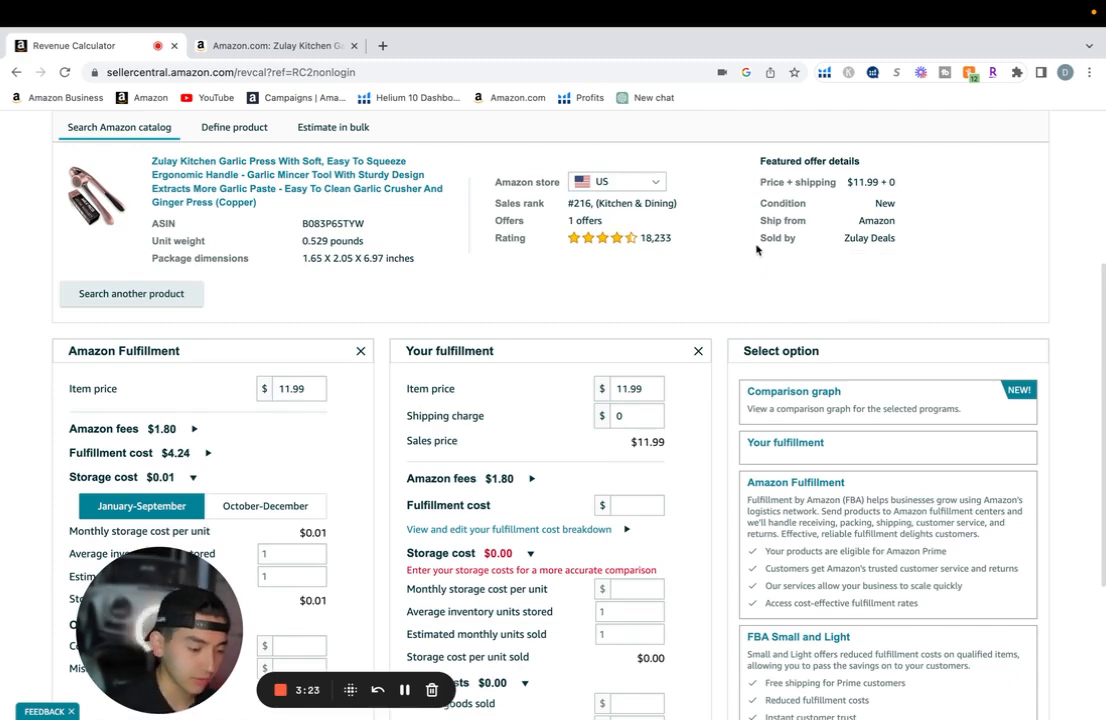
scroll(478, 396, down, 3)
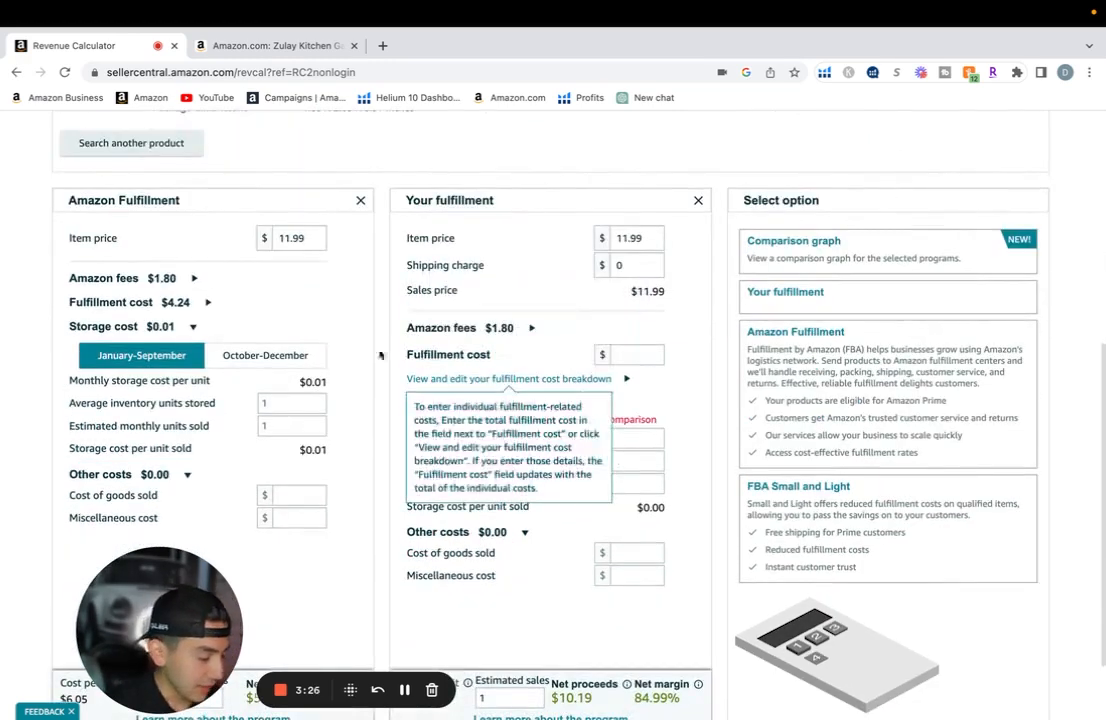
scroll(325, 285, down, 1)
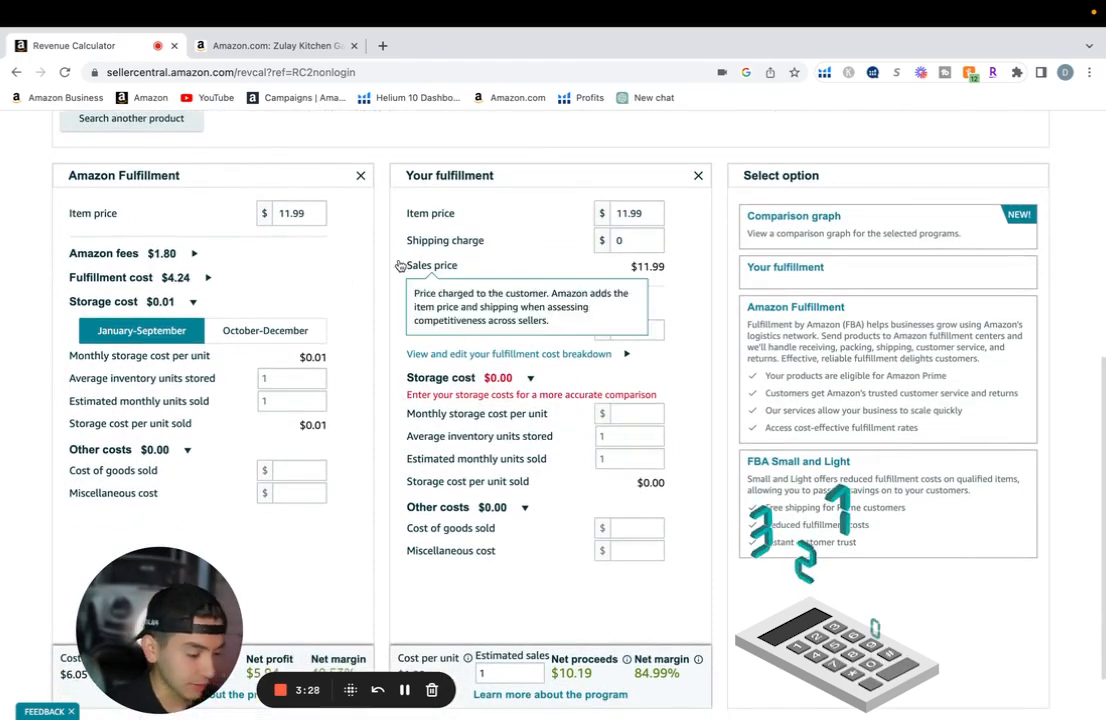
scroll(292, 347, down, 1)
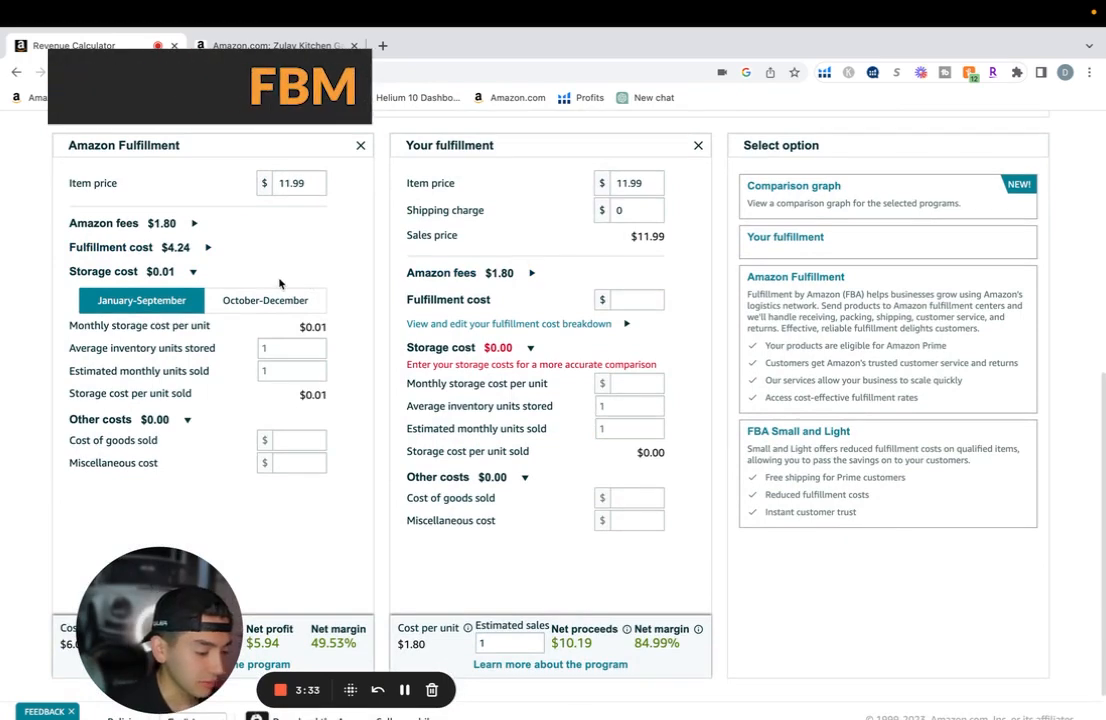
Expand the Amazon fees and Fulfillment cost breakdowns in the Amazon Fulfillment estimate
scroll(281, 284, down, 1)
click(191, 218)
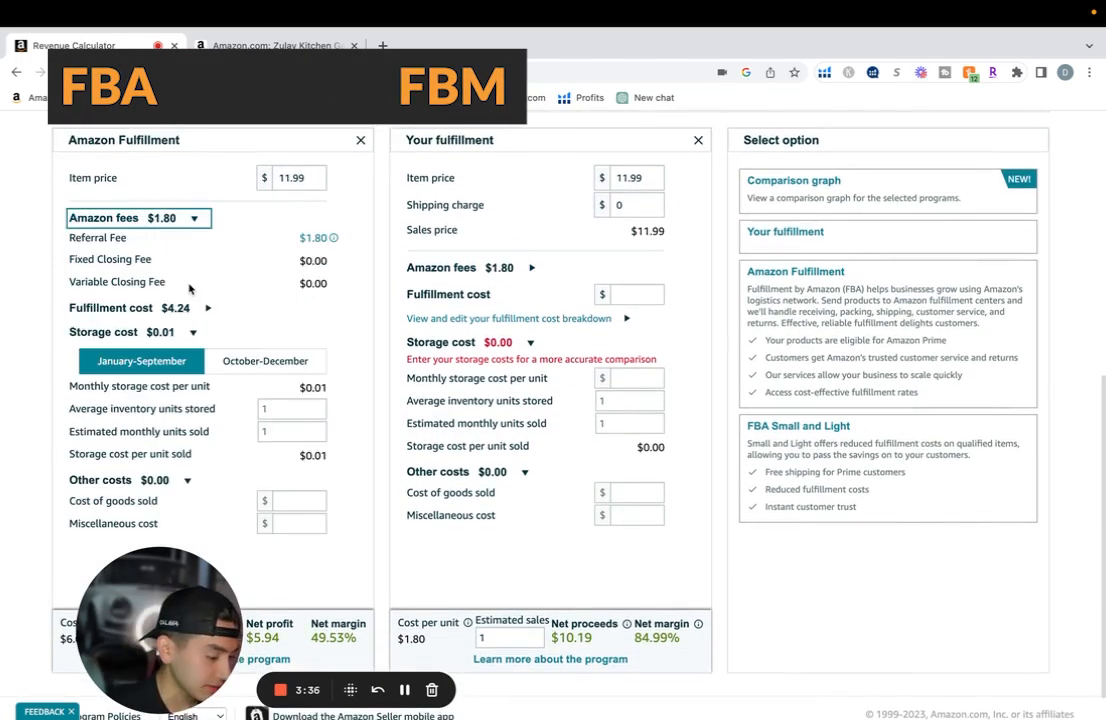
click(182, 308)
scroll(181, 388, down, 2)
scroll(172, 385, up, 1)
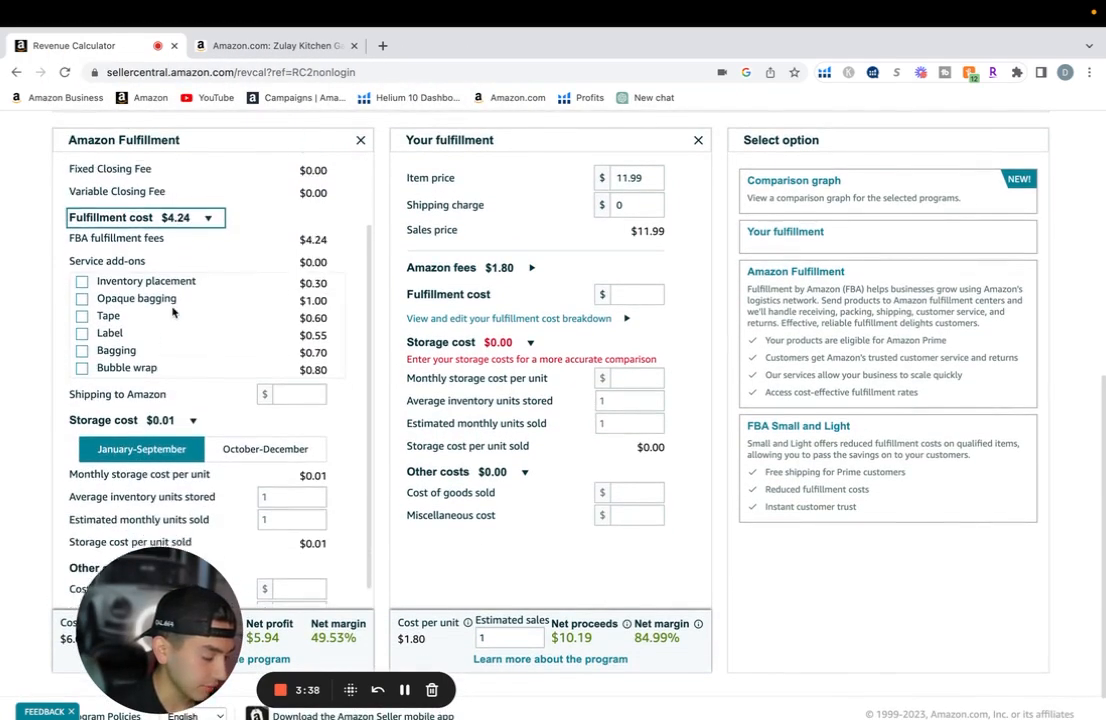
scroll(170, 383, up, 1)
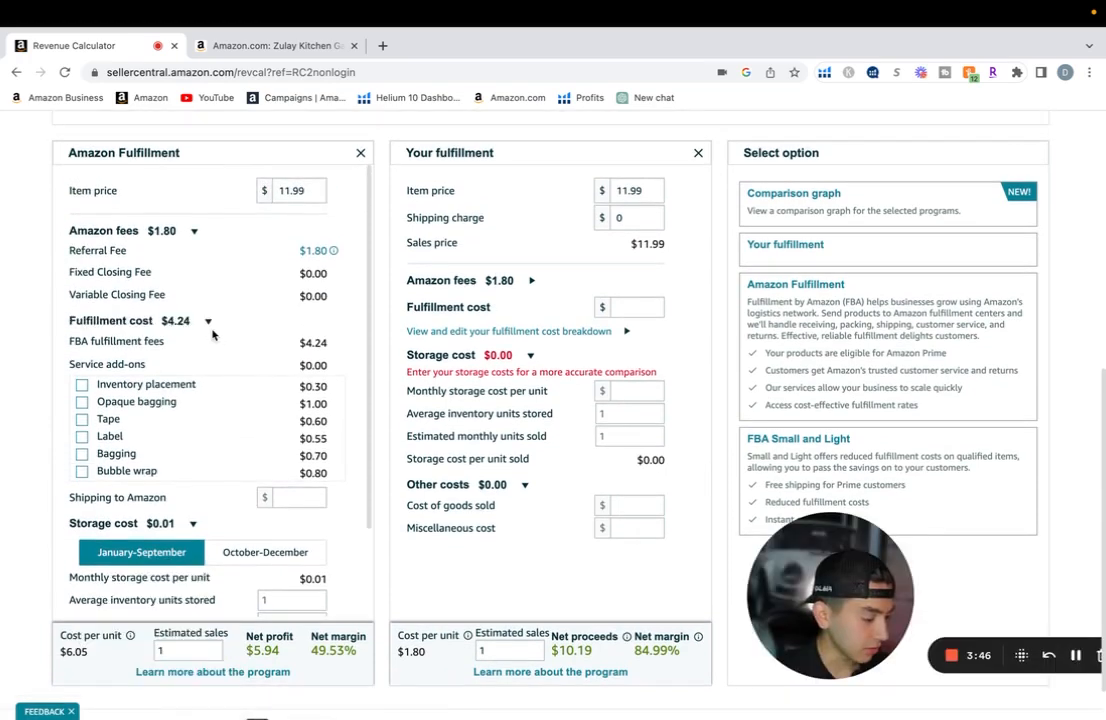
Set the Amazon Fulfillment item price to $14.99 to test its effect on the fees
scroll(217, 345, up, 1)
double_click(309, 233)
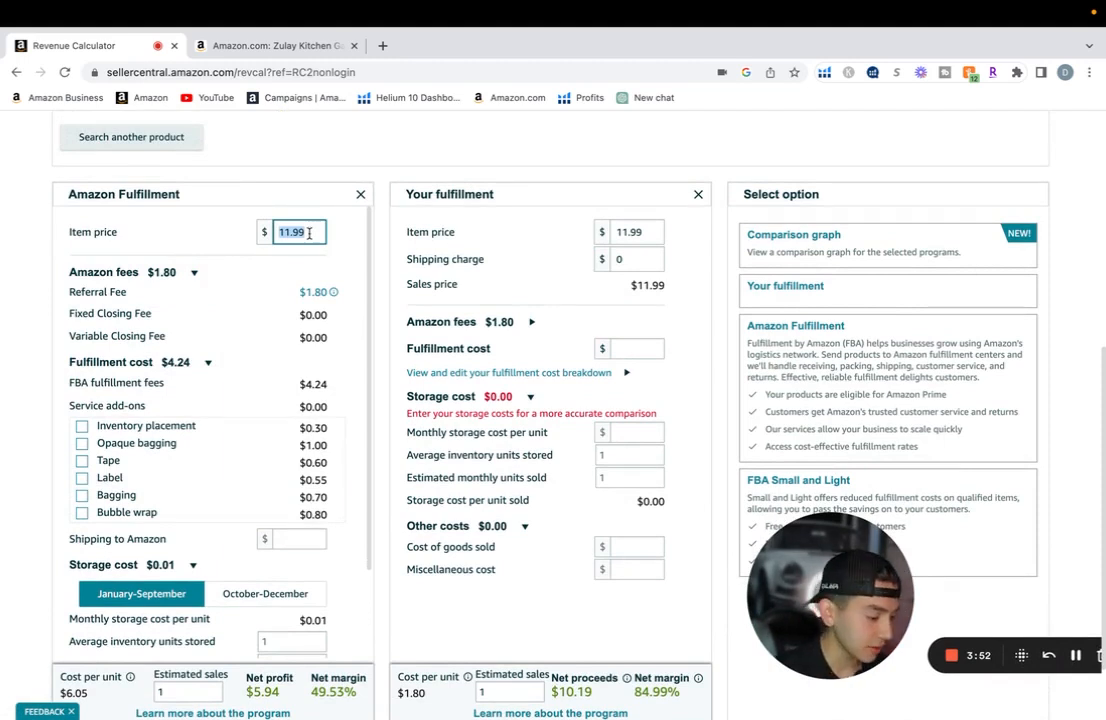
click(308, 234)
key(BackSpace)
key(BackSpace)
text(14.99)
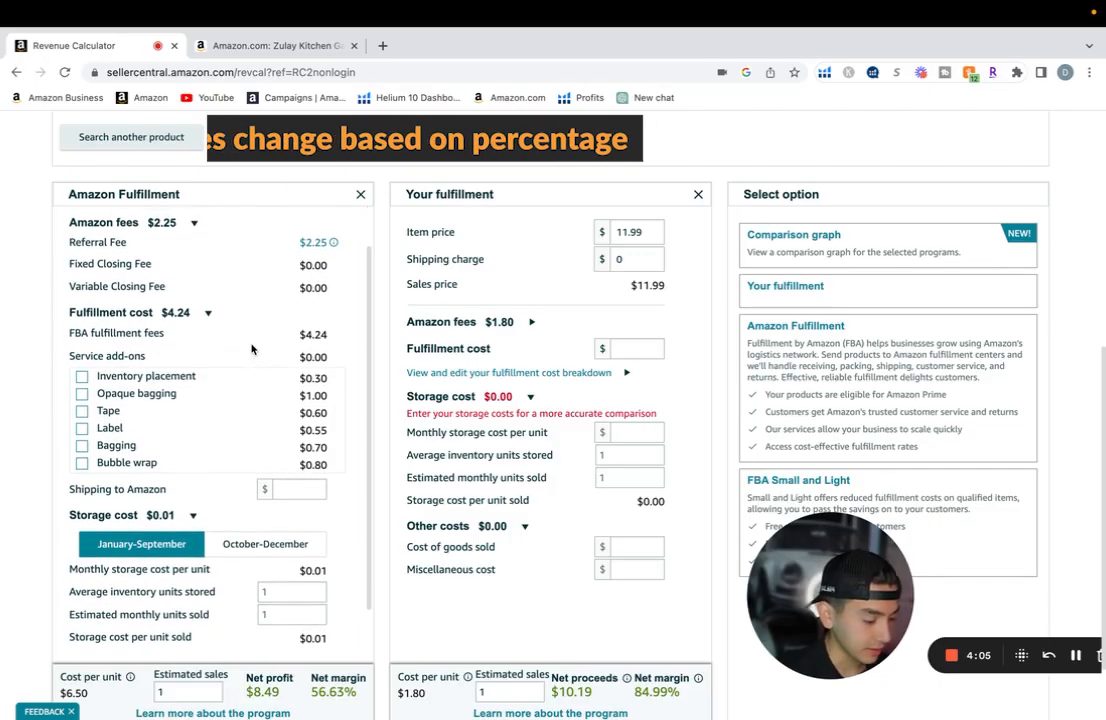
Set the Amazon Fulfillment item price back to $11.99 and recalculate the estimate
key(ctrl+a)
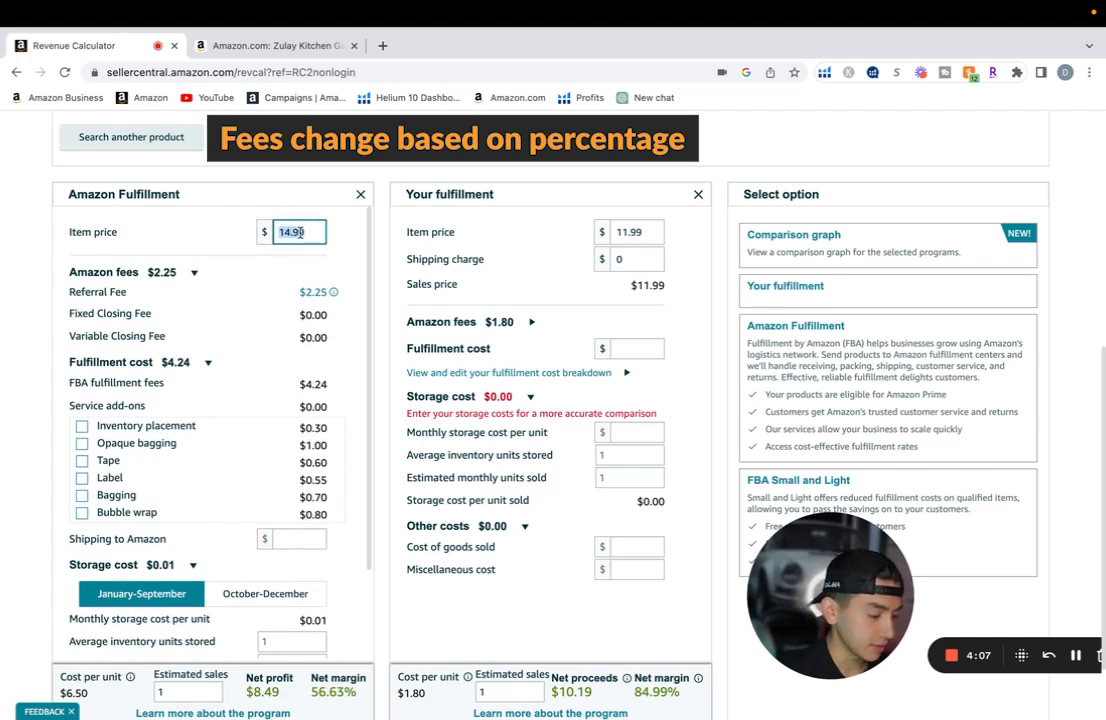
text(11)
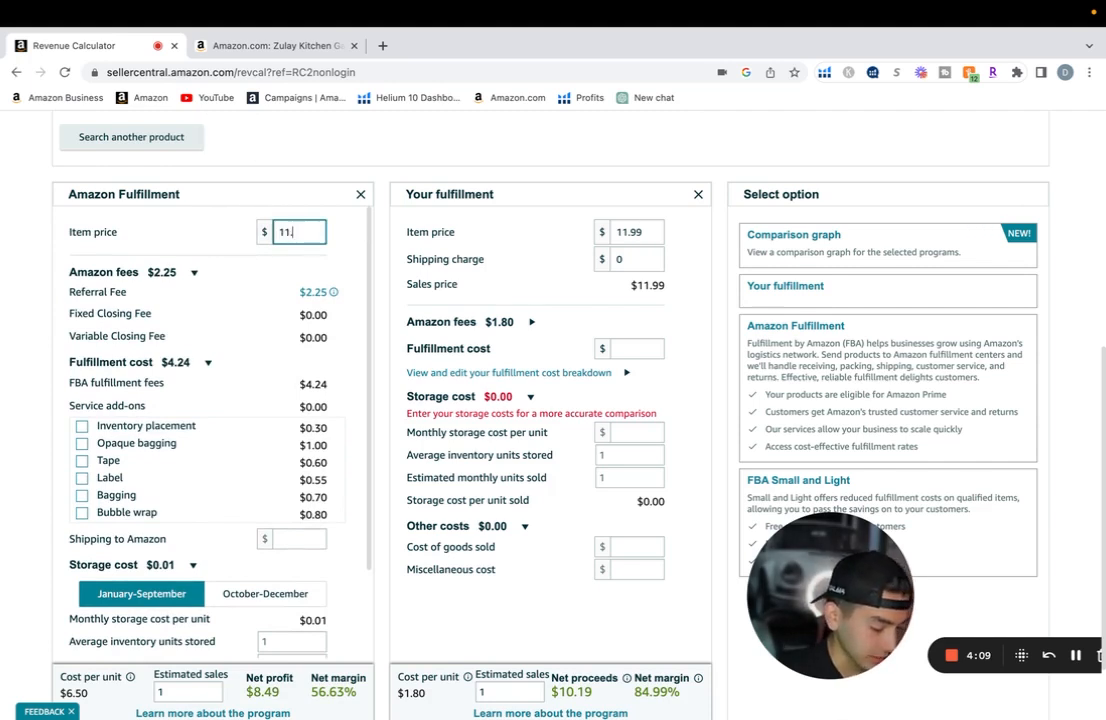
click(291, 340)
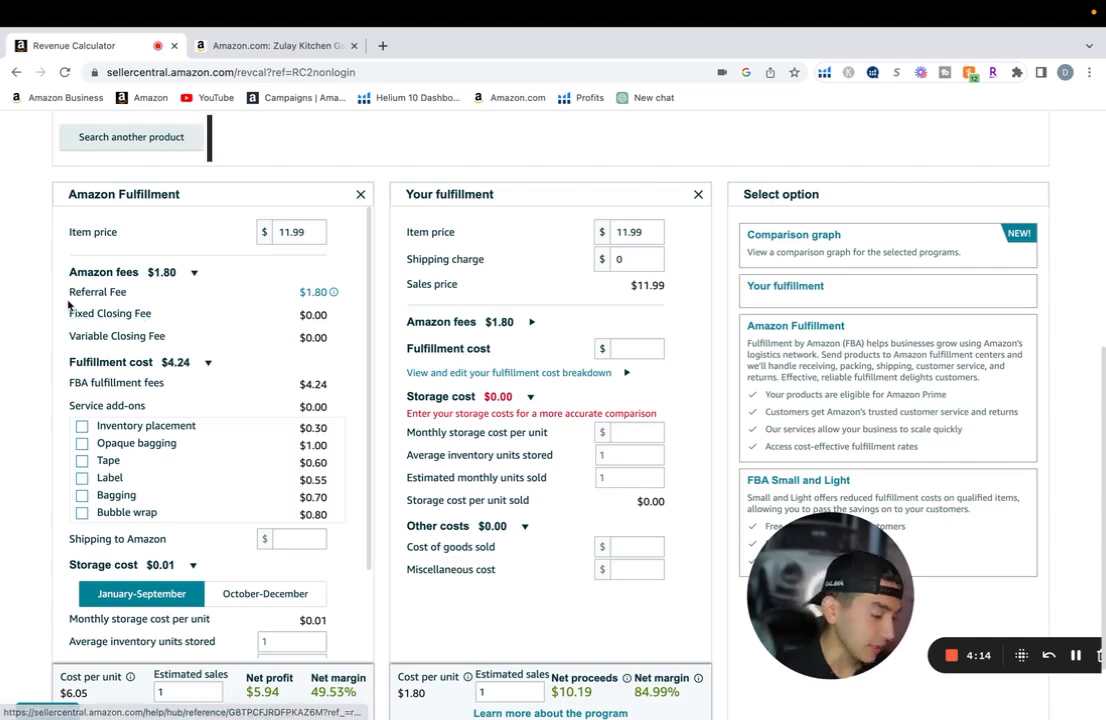
Open the Seller Central help article on referral fees and examine the referral fee rates by product category
click(123, 318)
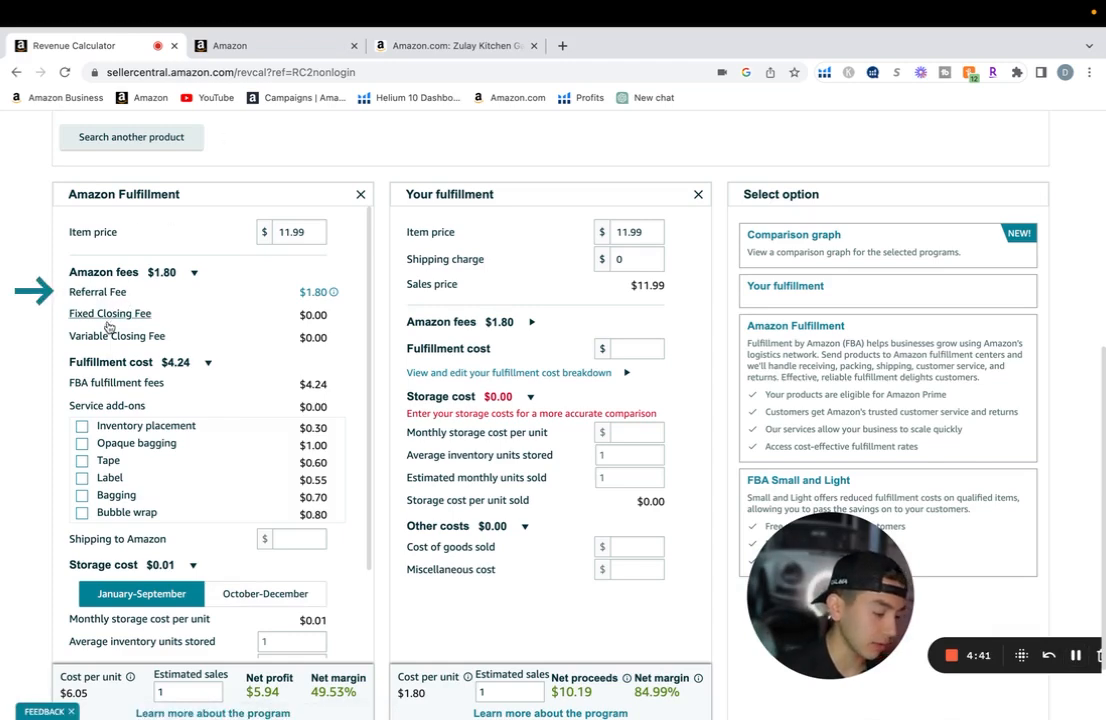
click(279, 48)
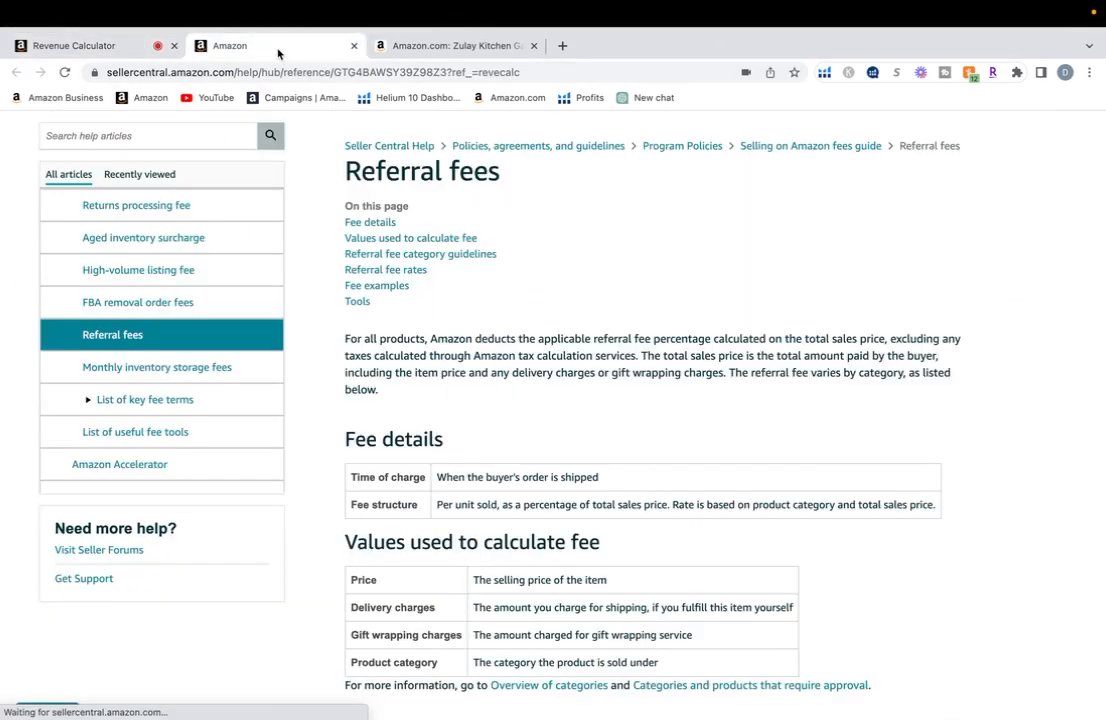
scroll(562, 255, down, 1)
scroll(562, 255, down, 6)
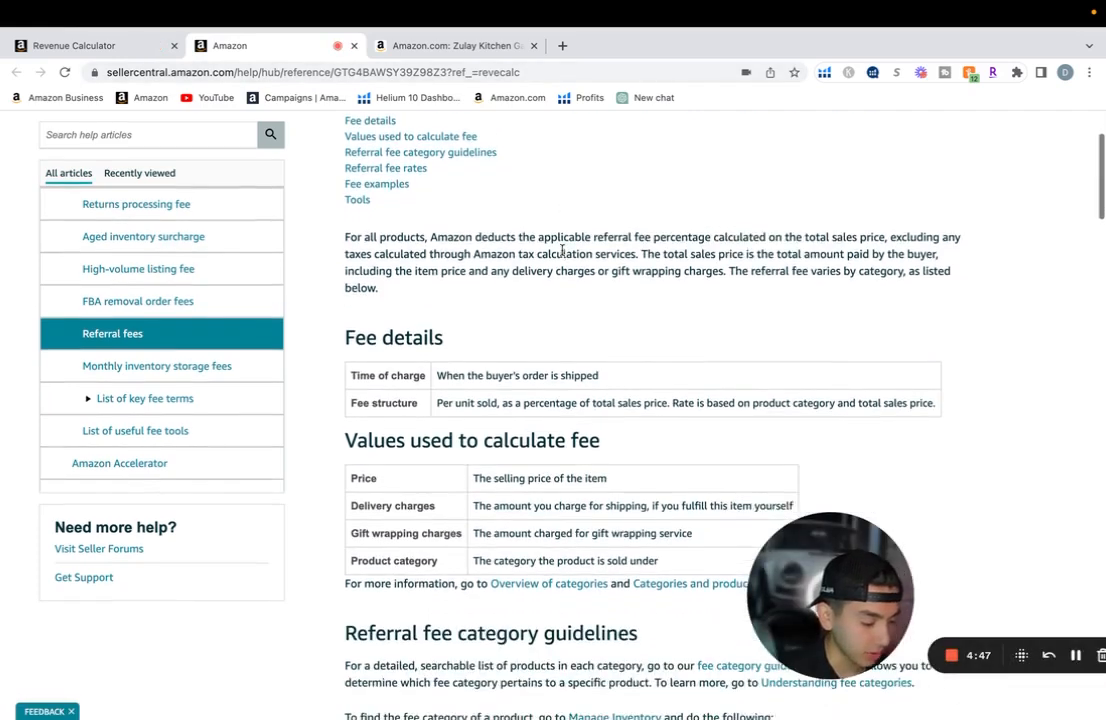
scroll(562, 255, down, 4)
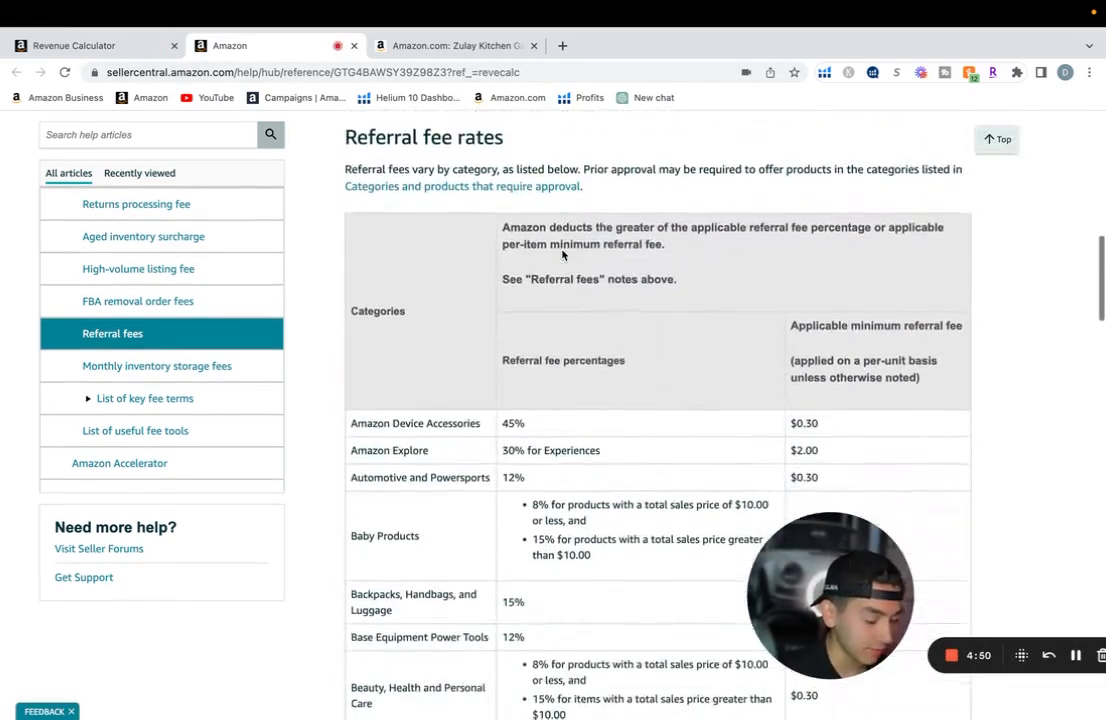
Read through the referral fee percentages and minimum fees for categories from Amazon Device Accessories to Eyewear
scroll(562, 252, down, 1)
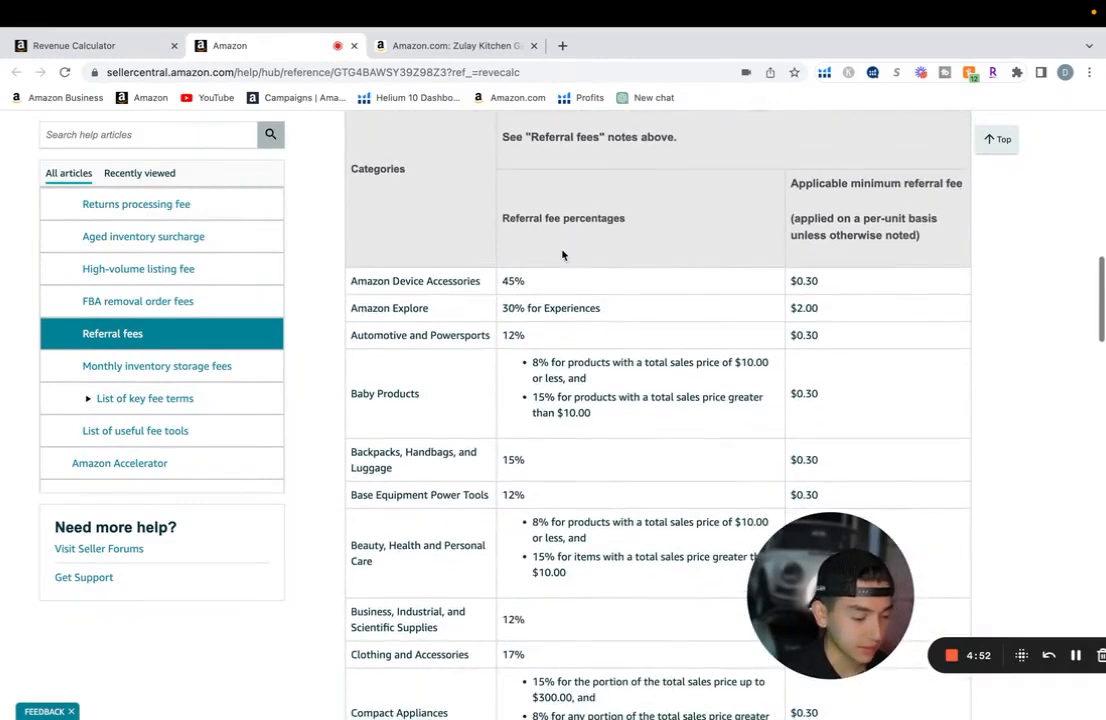
scroll(408, 347, down, 3)
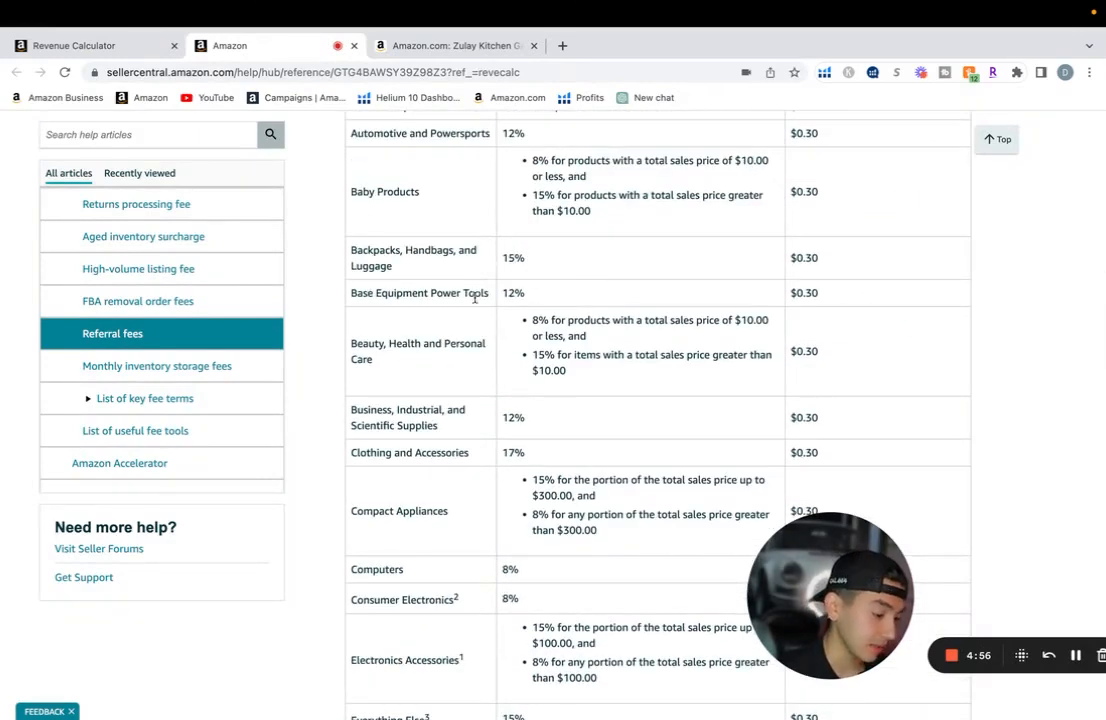
scroll(480, 419, down, 1)
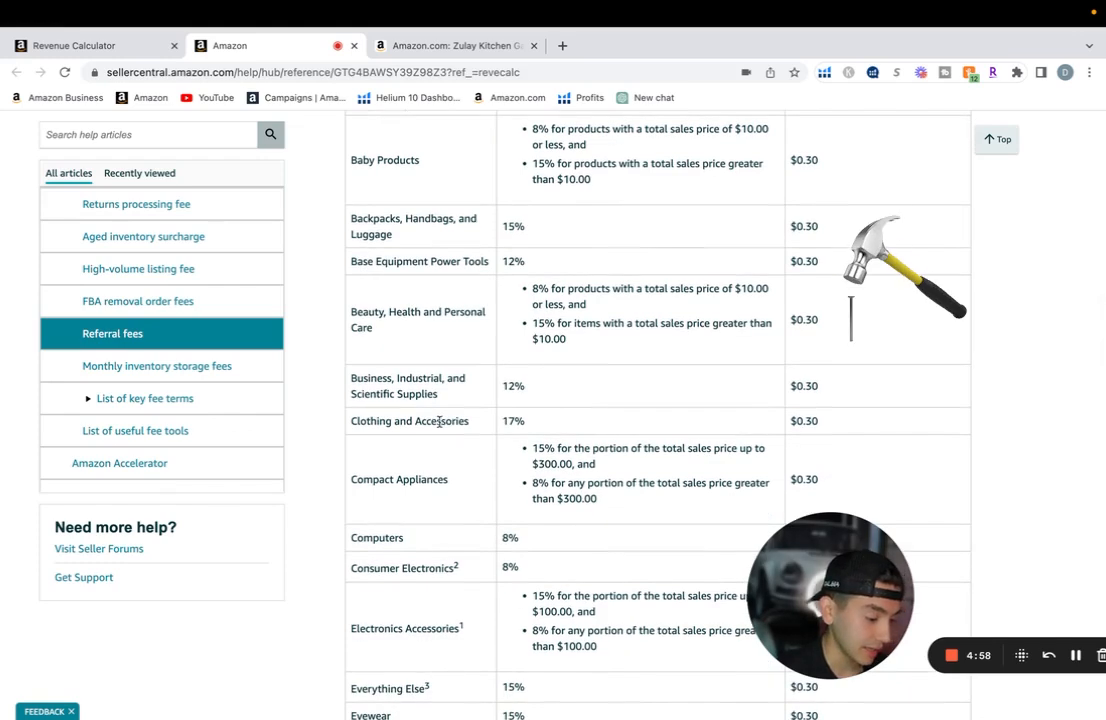
scroll(475, 431, down, 2)
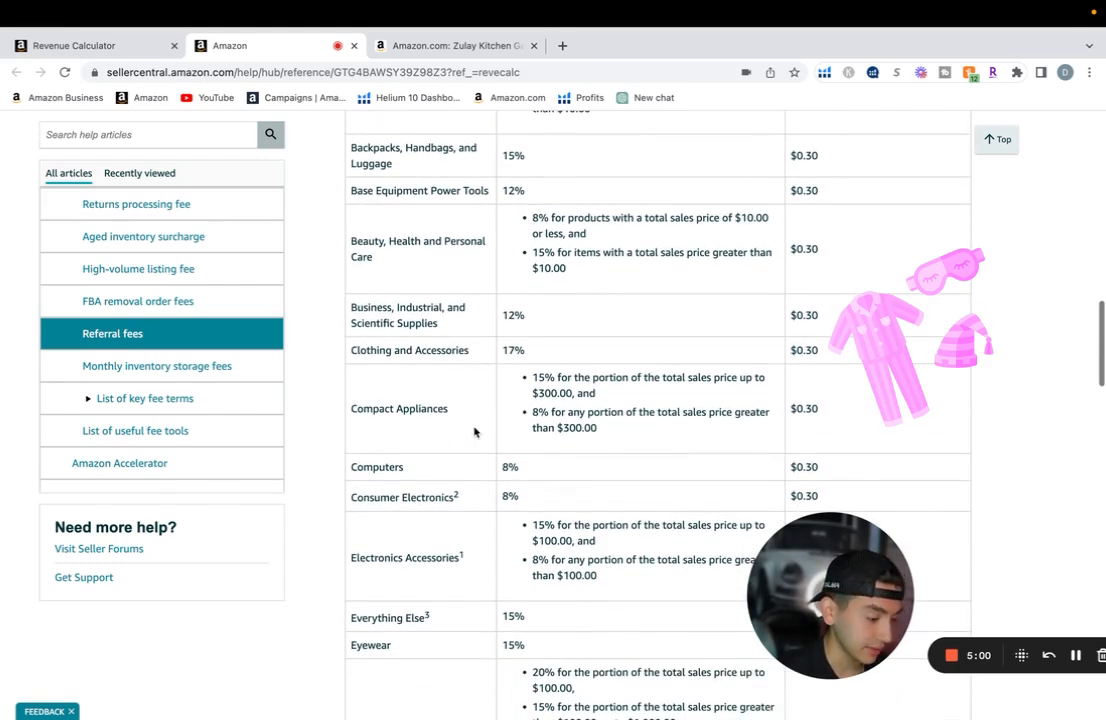
Return to the Revenue Calculator and review the garlic press details and the Amazon fees in the Amazon Fulfillment estimate
click(45, 45)
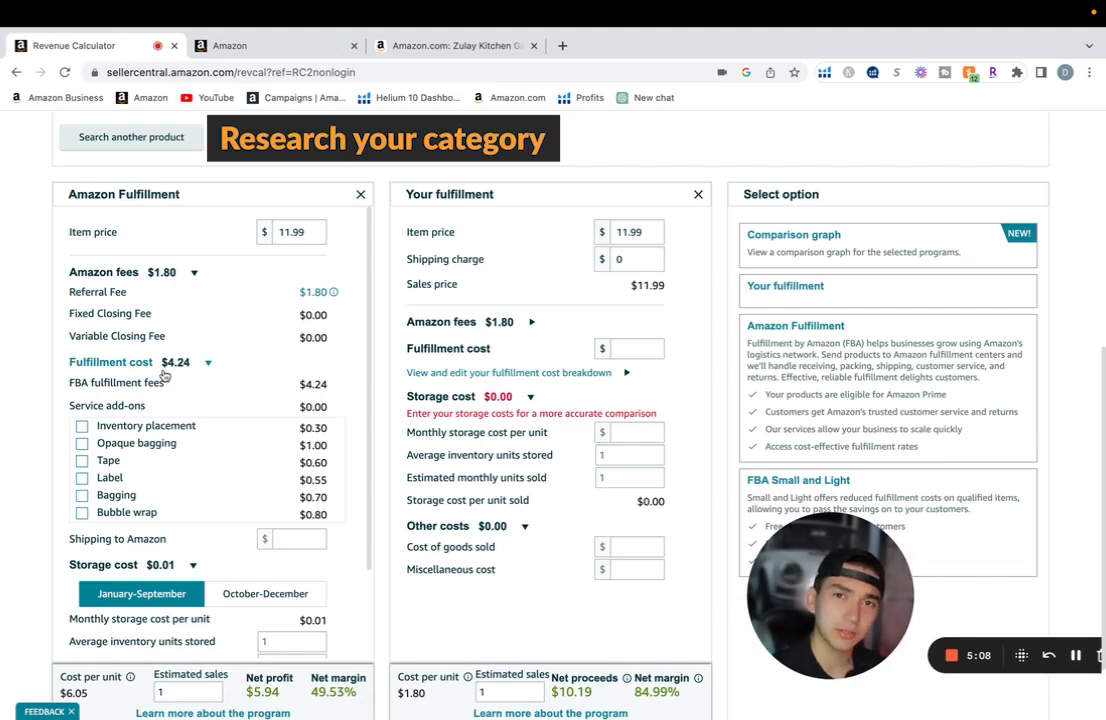
scroll(165, 374, up, 3)
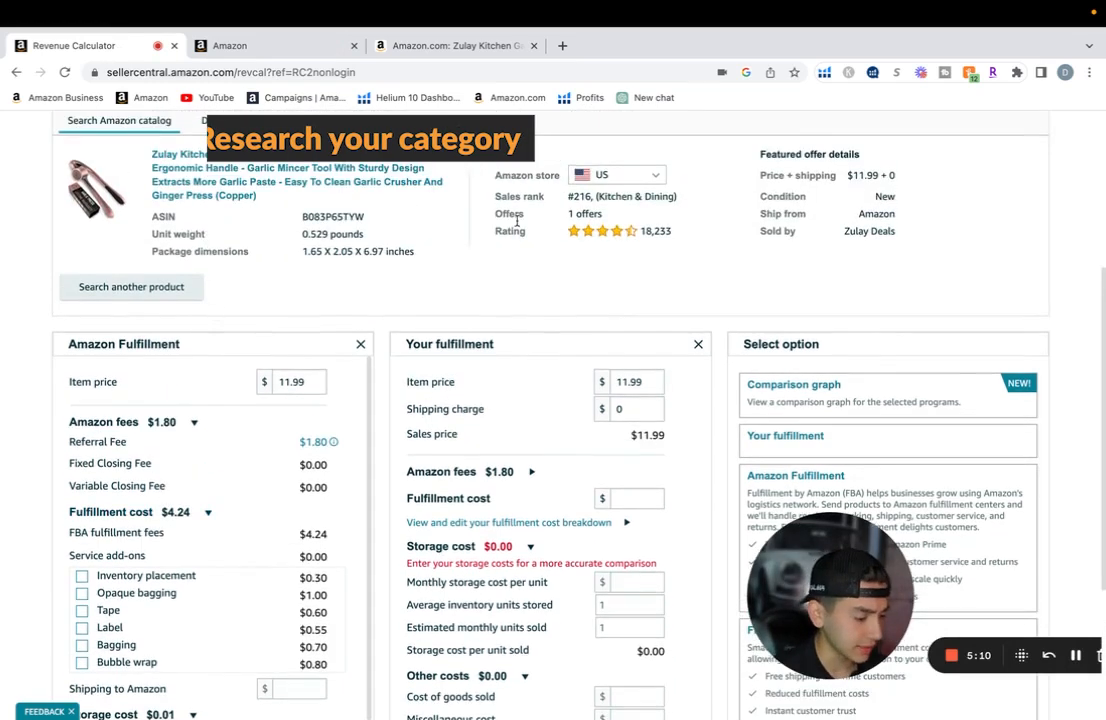
scroll(517, 231, down, 1)
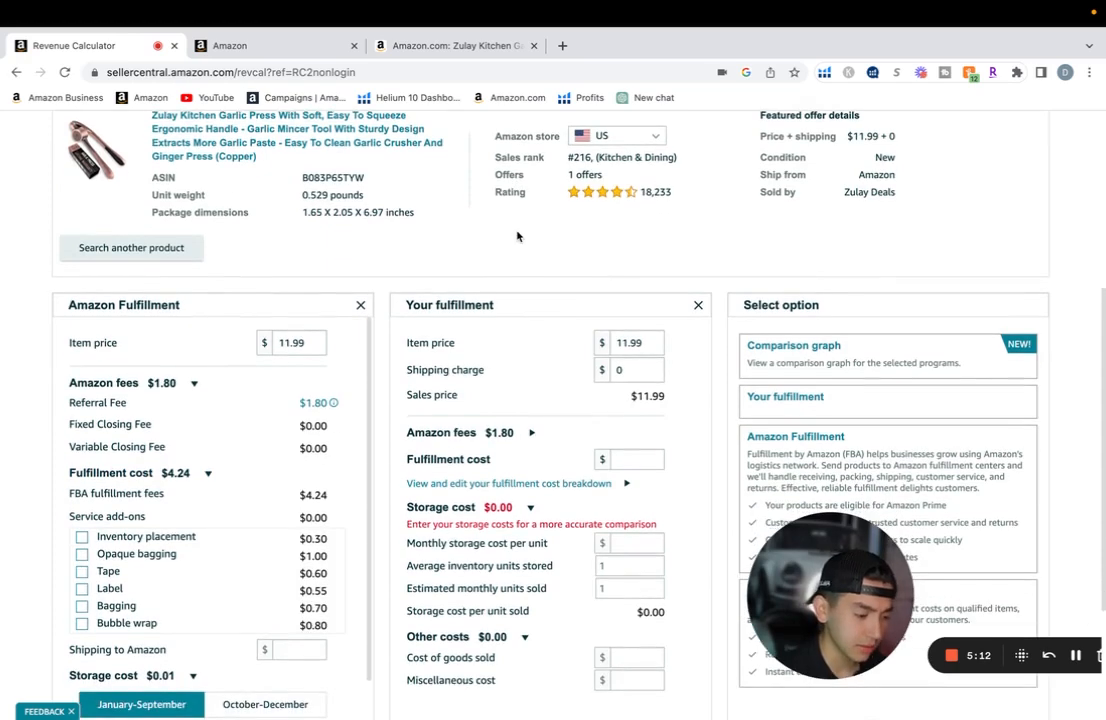
scroll(519, 235, down, 1)
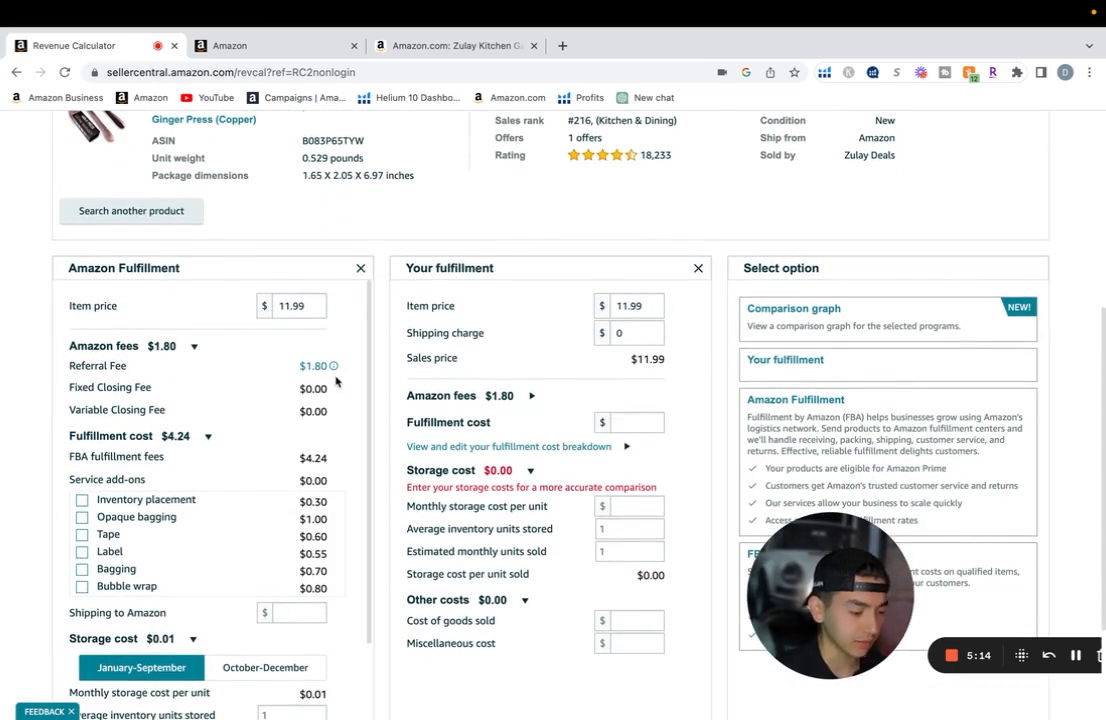
scroll(76, 390, down, 1)
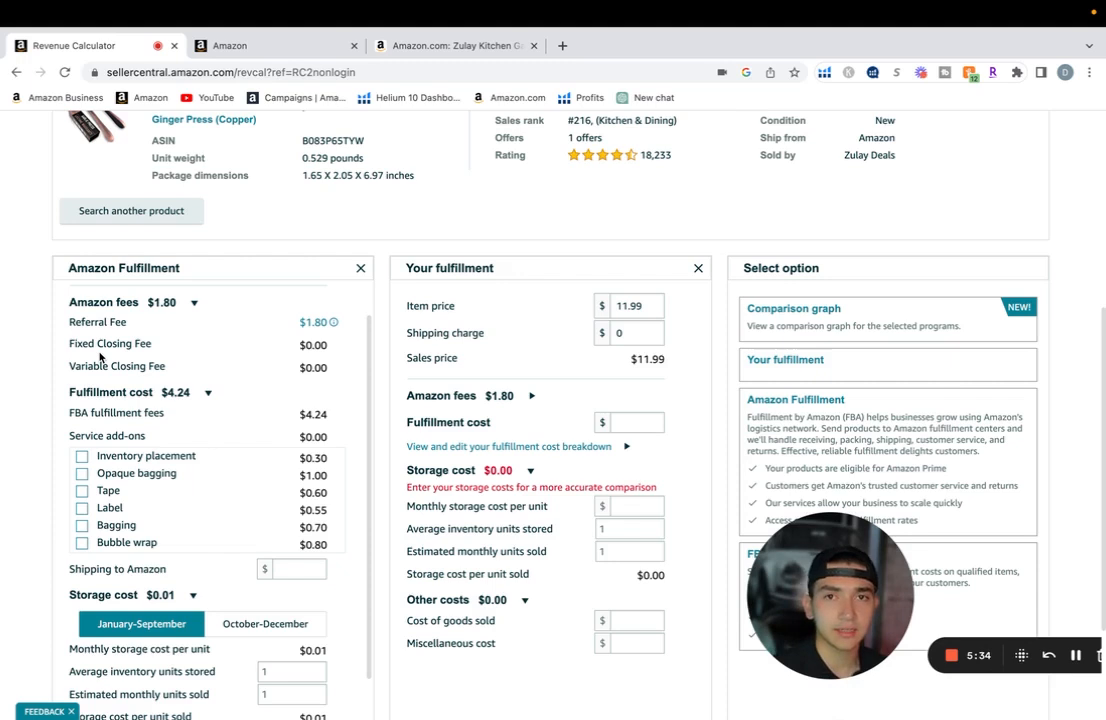
Open the Seller Central help article on closing fees and read its rate card and the product categories it covers
drag(280, 346, 333, 348)
click(323, 354)
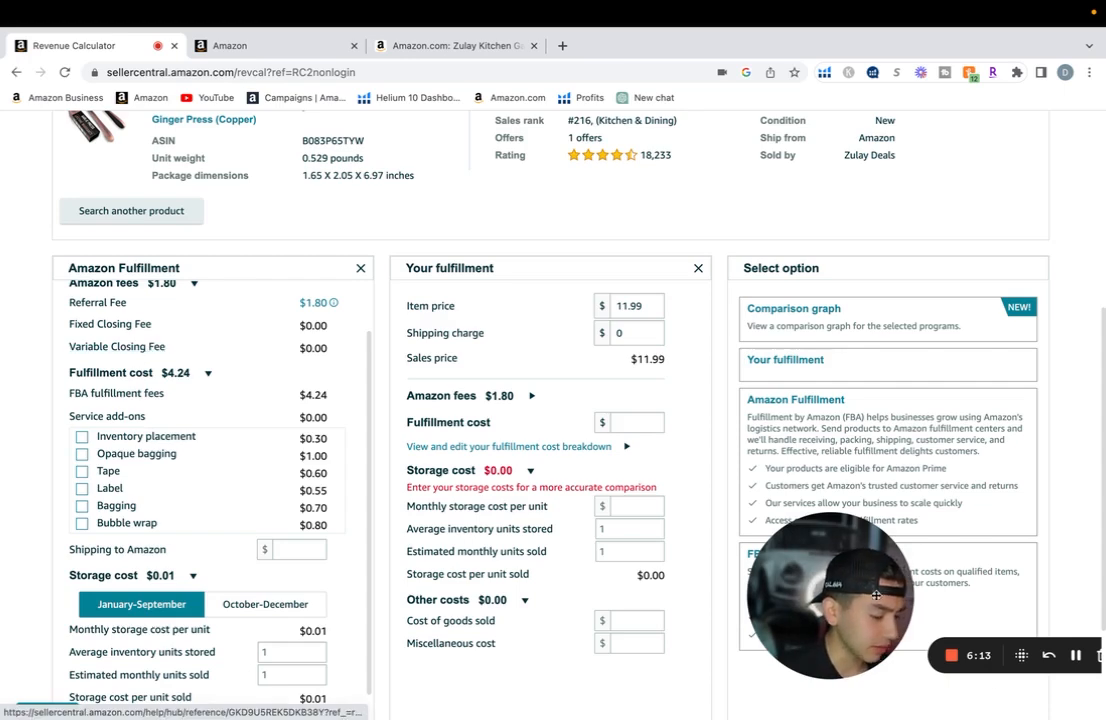
click(1077, 659)
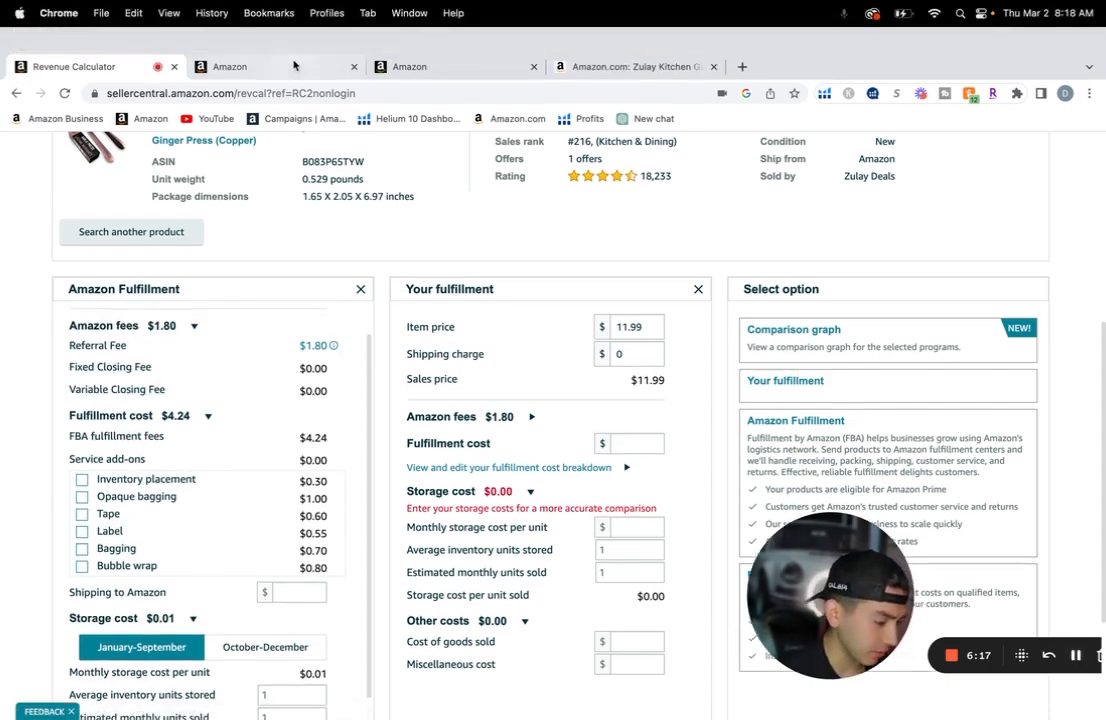
click(285, 67)
scroll(597, 297, down, 5)
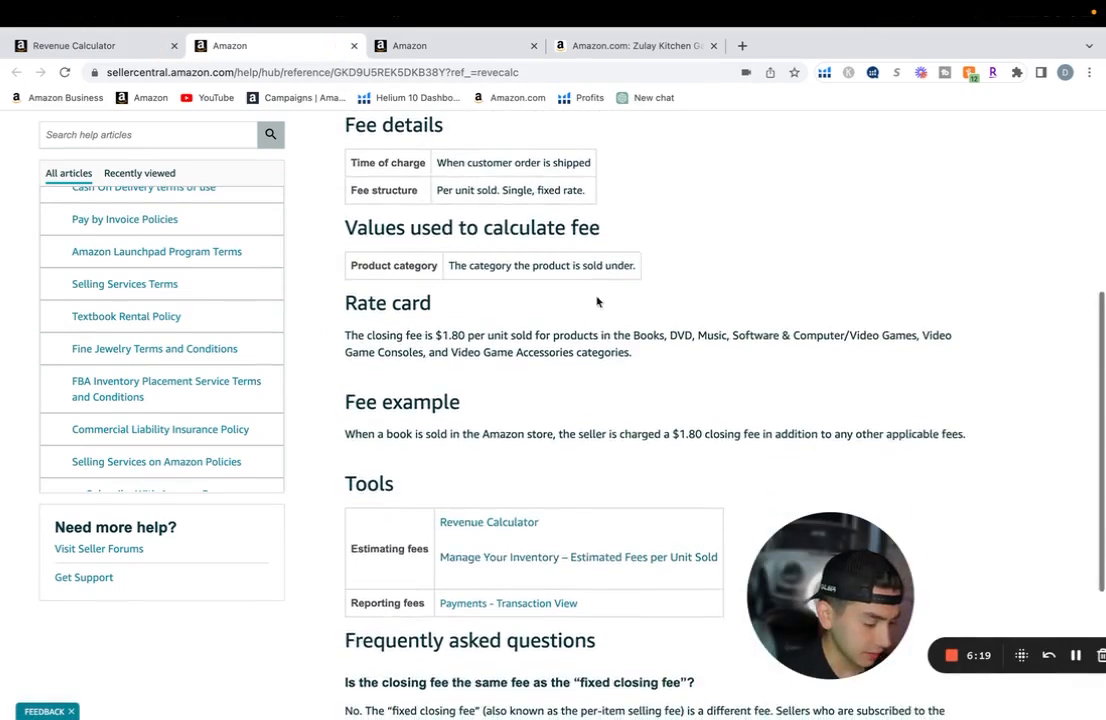
scroll(590, 413, up, 5)
scroll(590, 413, down, 1)
drag(767, 571, 26, 551)
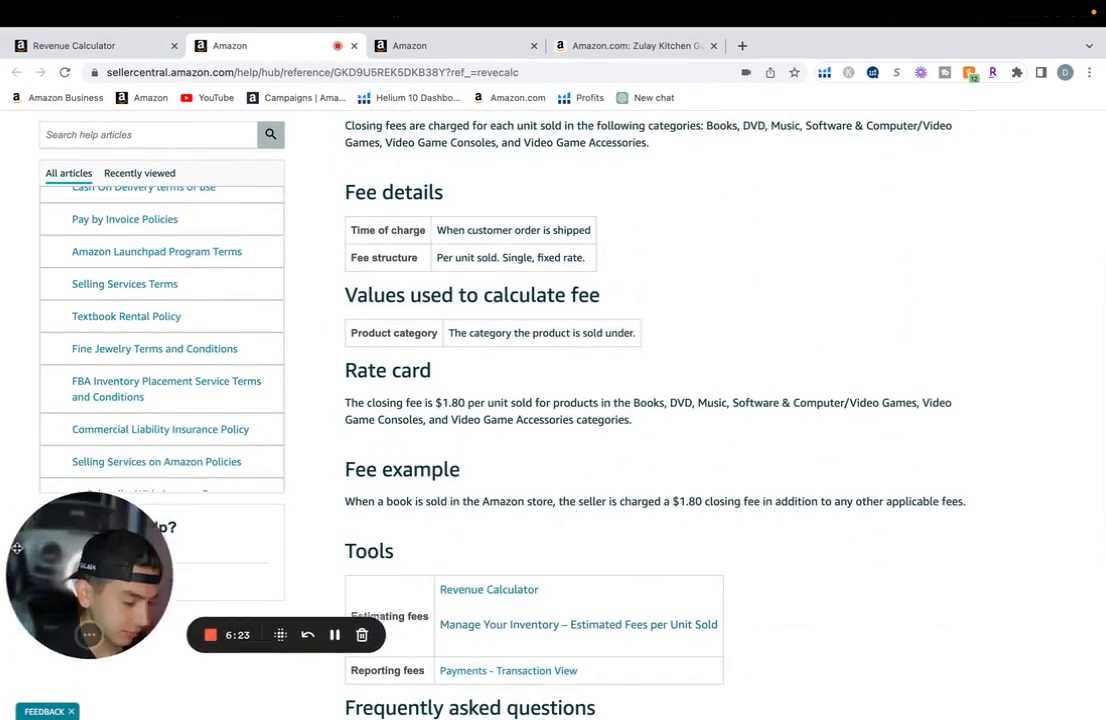
scroll(630, 415, down, 1)
drag(662, 412, 909, 415)
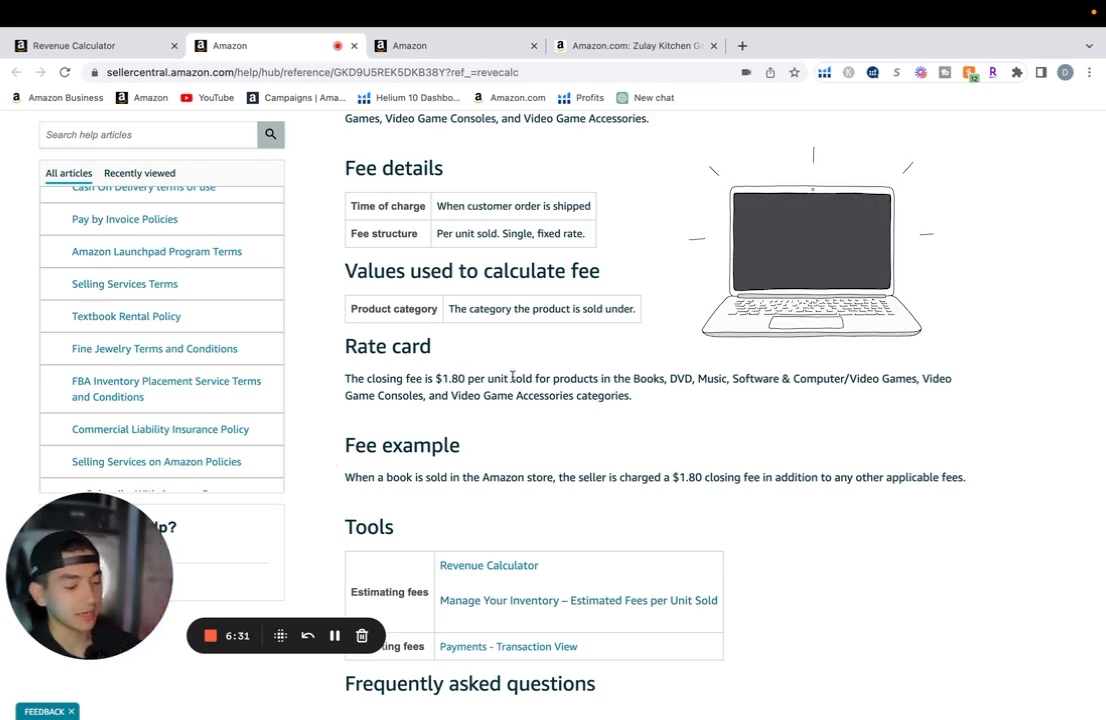
Return to the Revenue Calculator and expand the Fulfillment cost breakdown in the Amazon Fulfillment estimate
click(130, 45)
scroll(460, 225, up, 1)
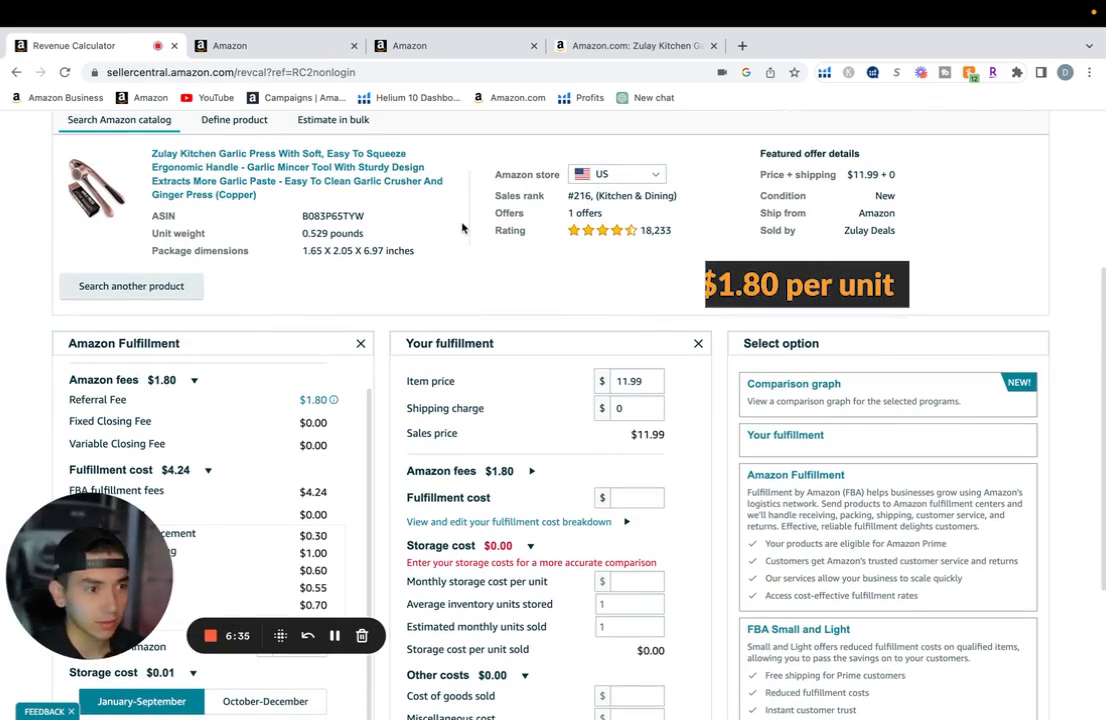
click(322, 52)
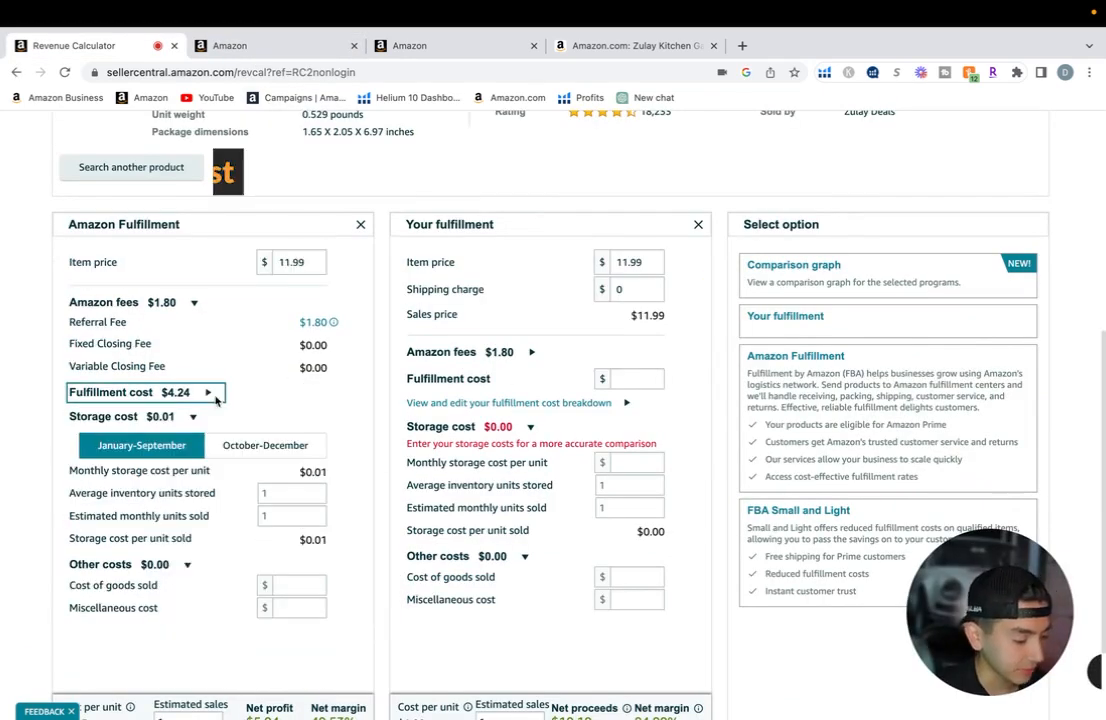
click(212, 393)
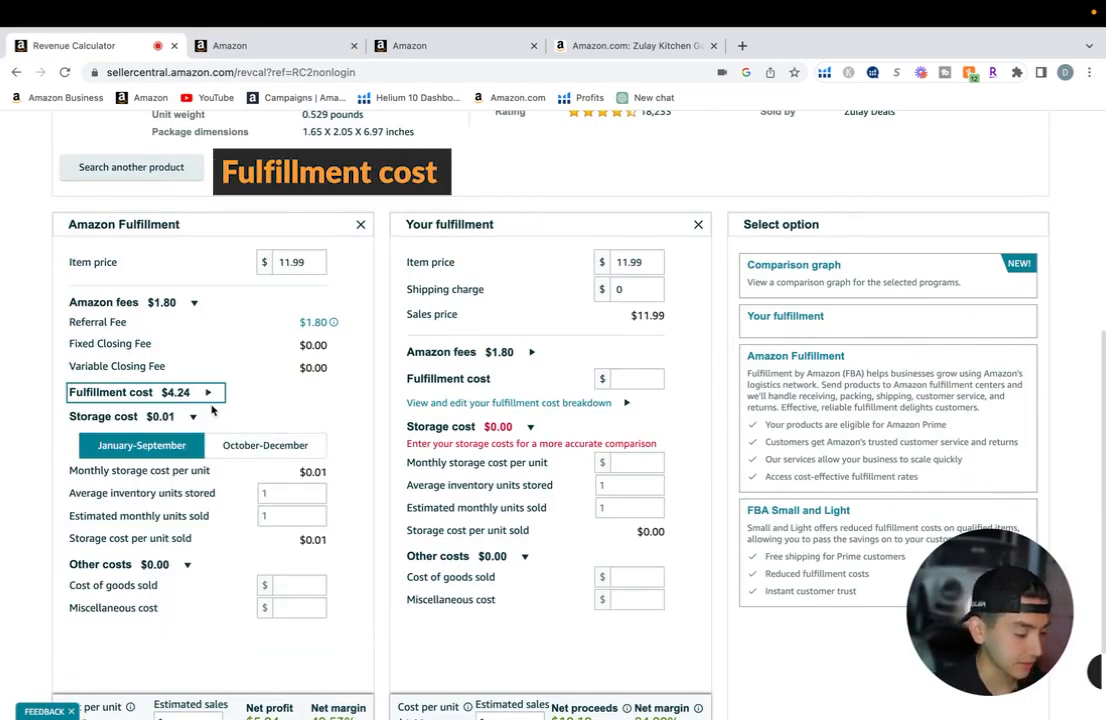
scroll(212, 412, down, 1)
scroll(211, 493, up, 1)
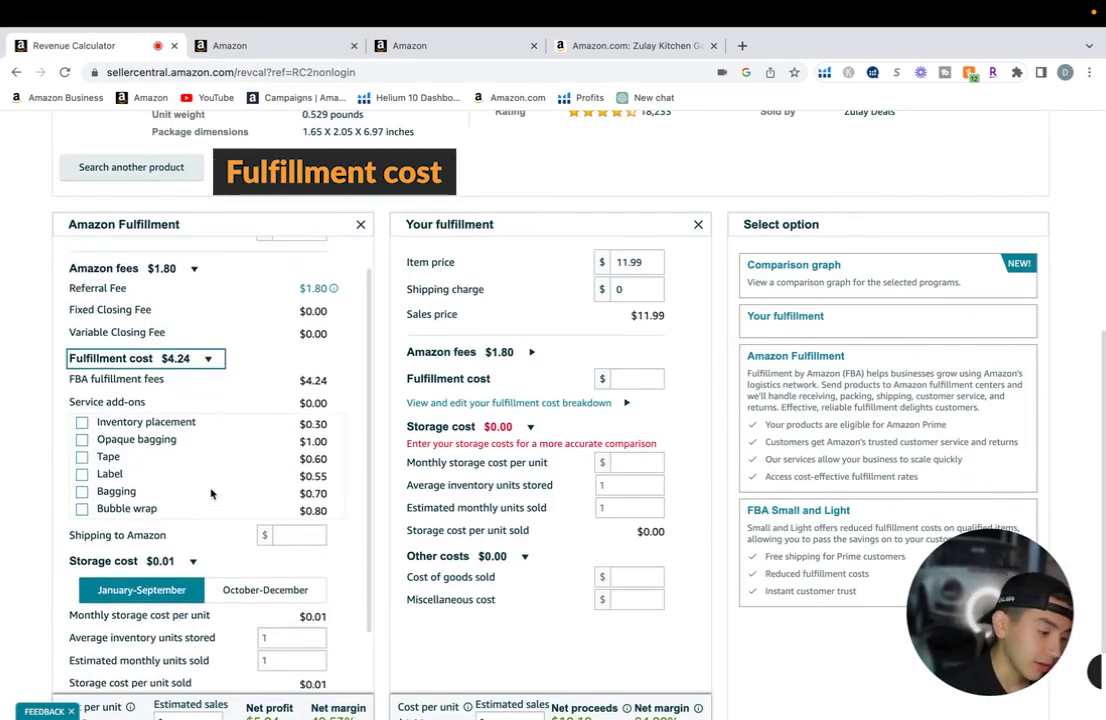
Examine the product's unit weight and package dimensions against the FBA fulfillment fees, and look over the service add-ons
scroll(430, 360, up, 2)
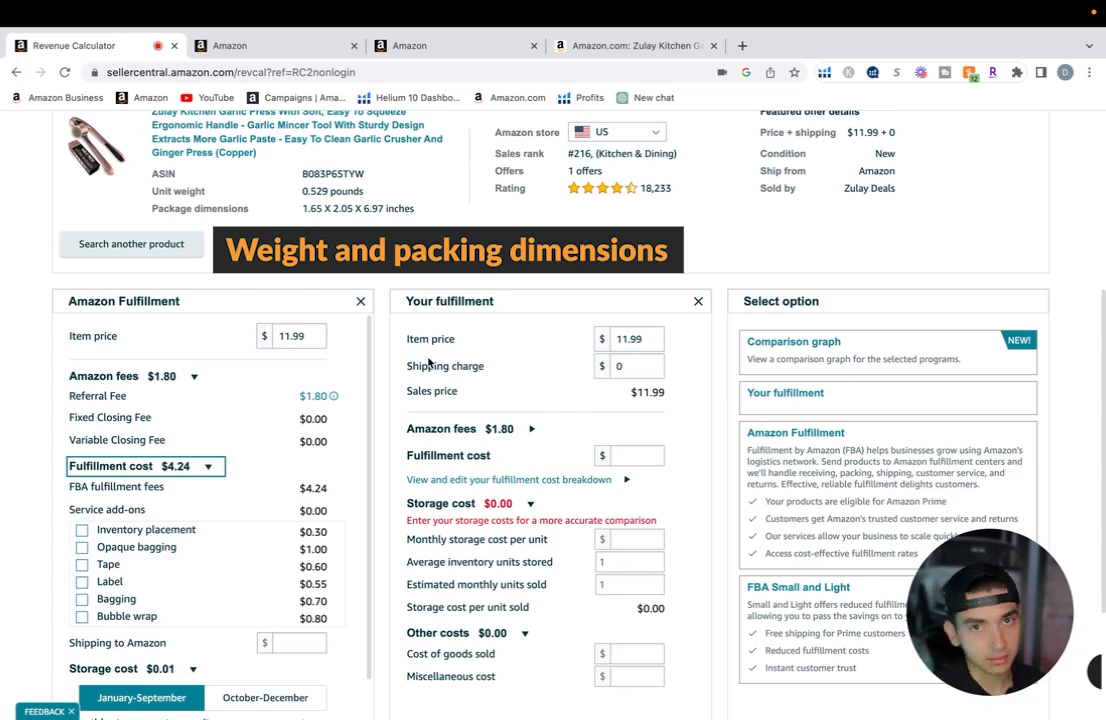
scroll(428, 363, down, 1)
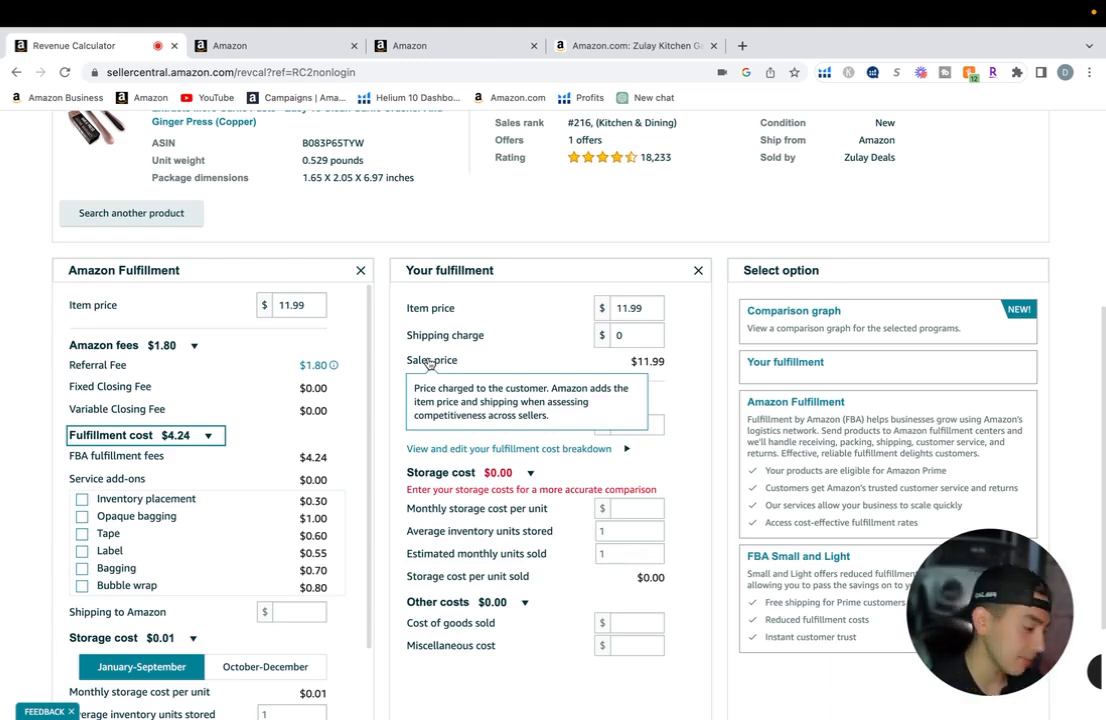
scroll(428, 363, down, 1)
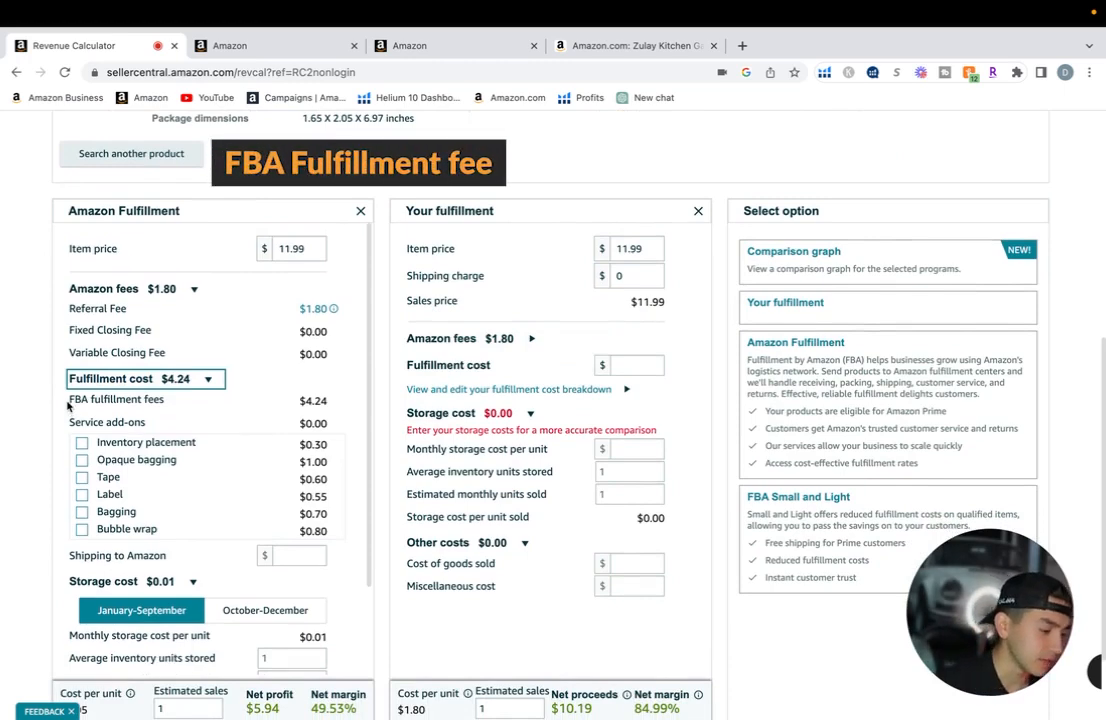
scroll(68, 403, up, 1)
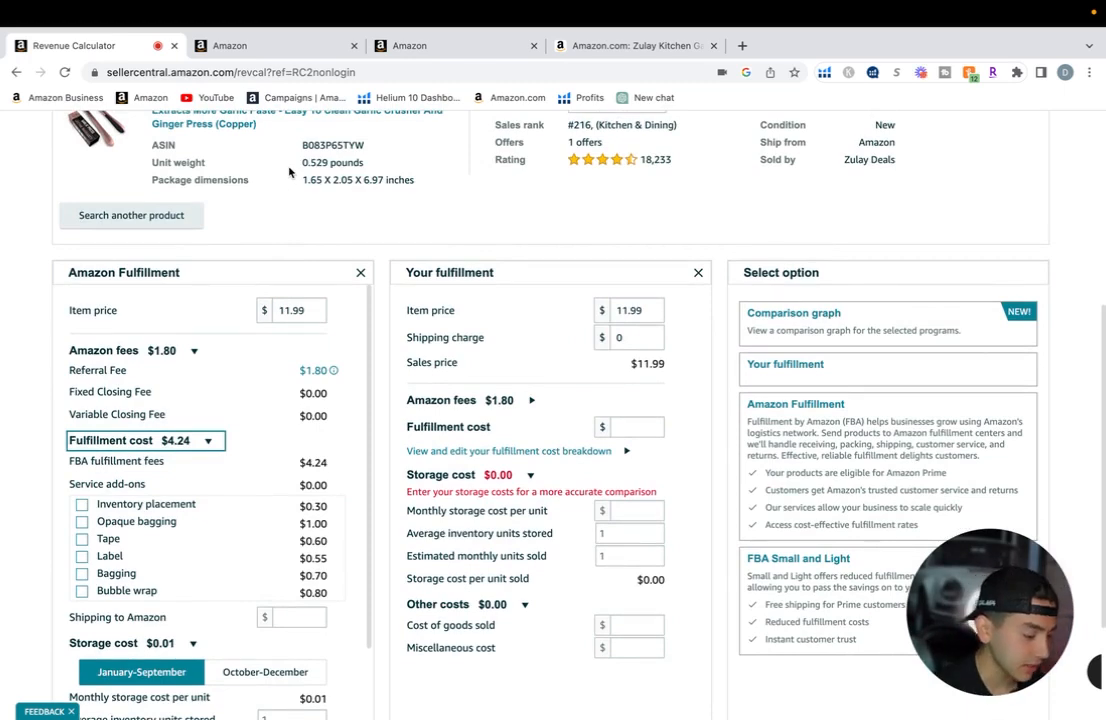
scroll(392, 436, down, 1)
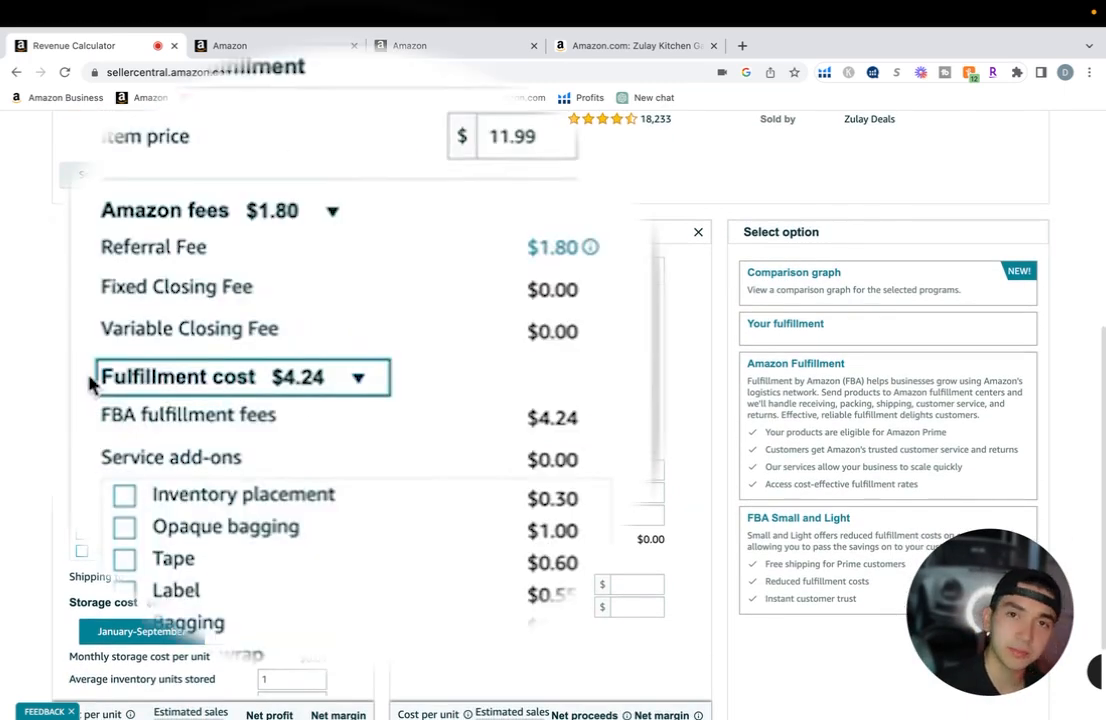
scroll(89, 385, up, 2)
scroll(89, 385, down, 1)
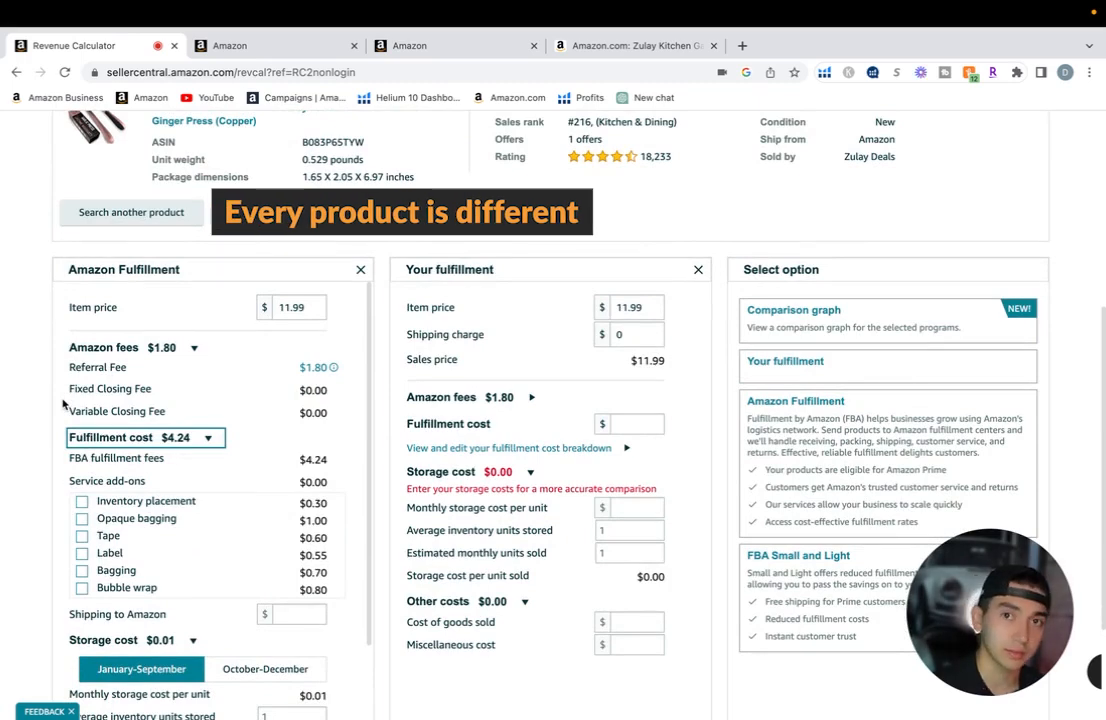
scroll(62, 403, down, 3)
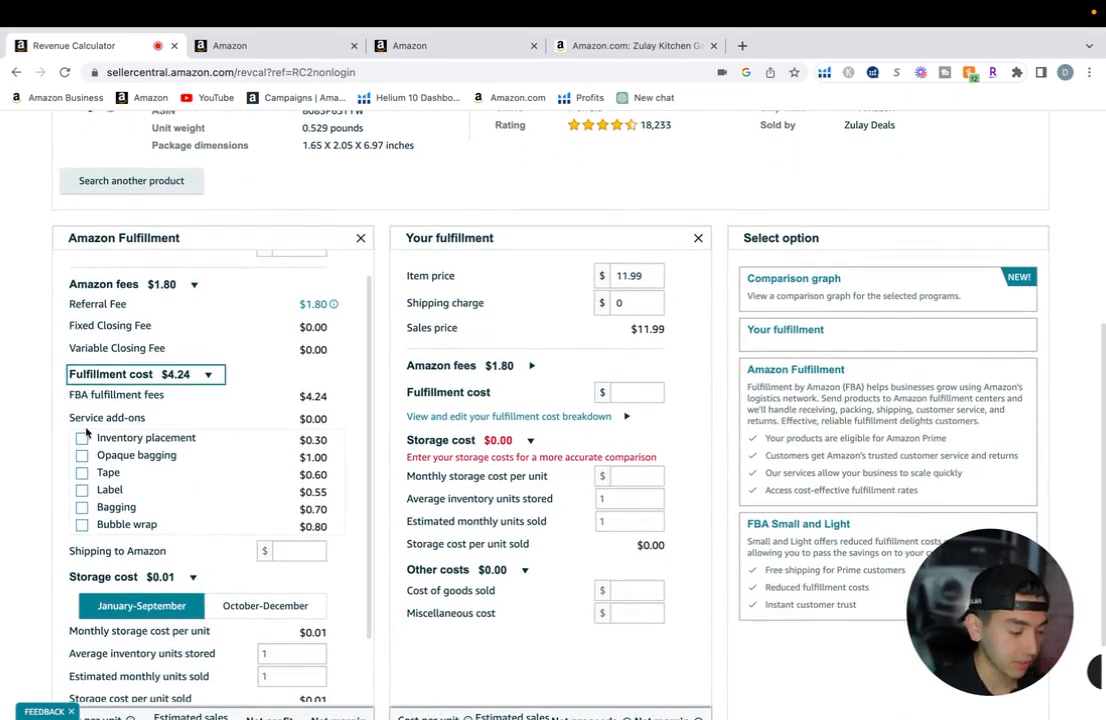
scroll(64, 428, down, 1)
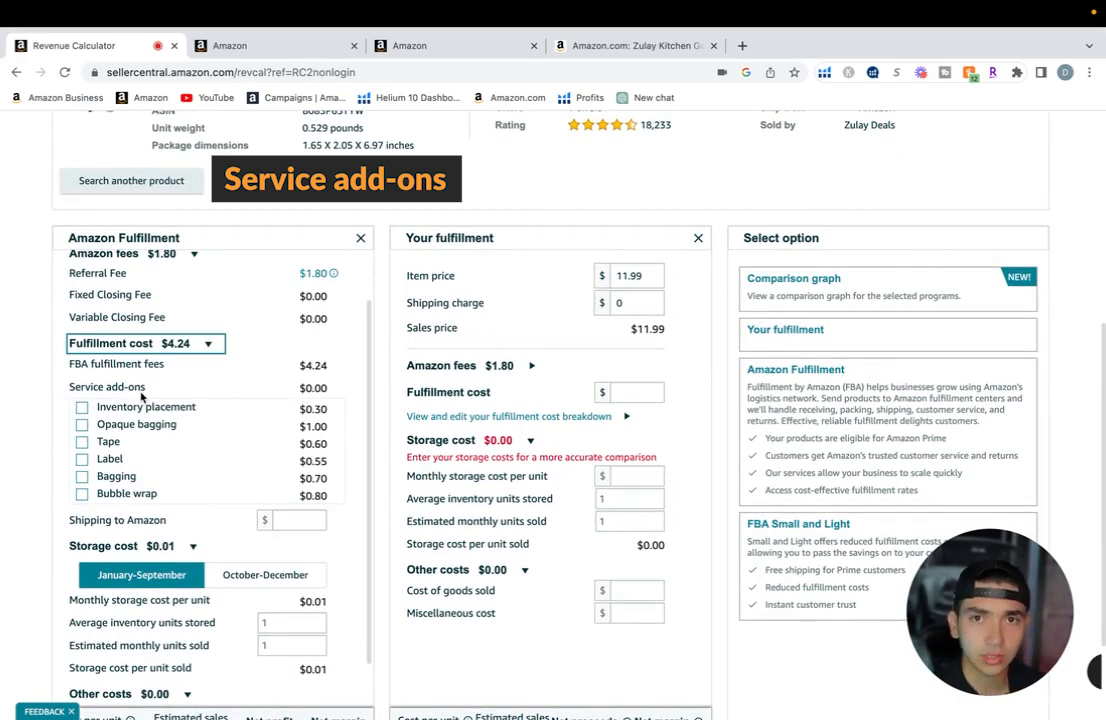
Add the Label service add-on to the Amazon Fulfillment estimate to test its cost, and remove it again
click(81, 458)
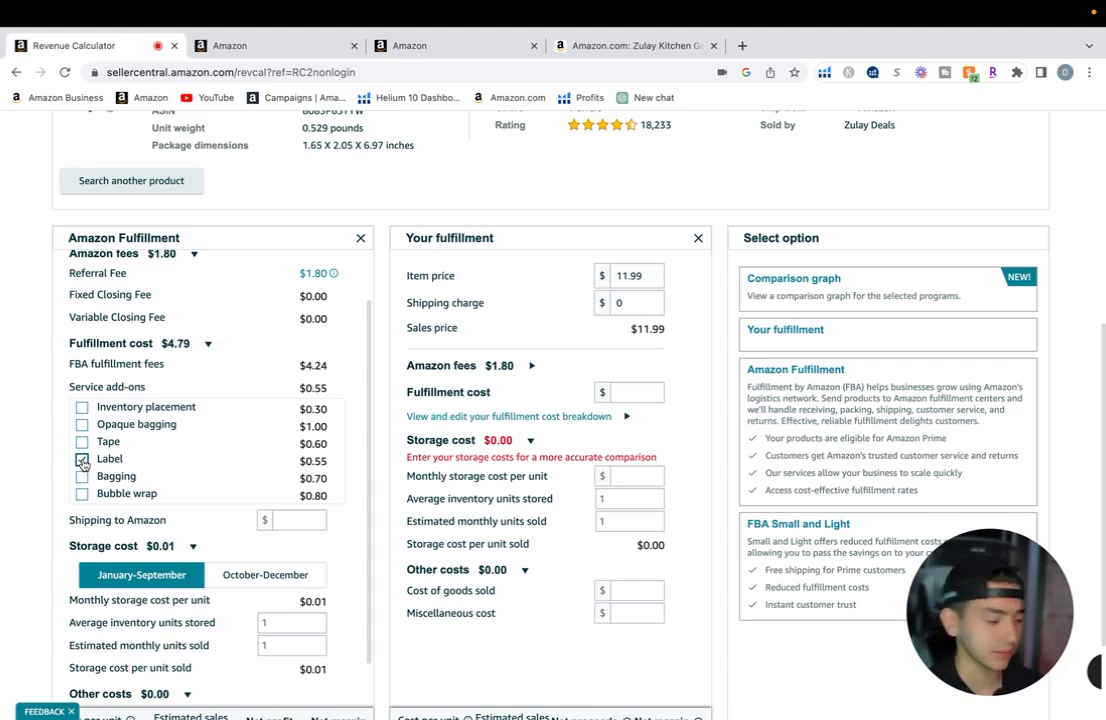
click(82, 460)
scroll(83, 462, down, 1)
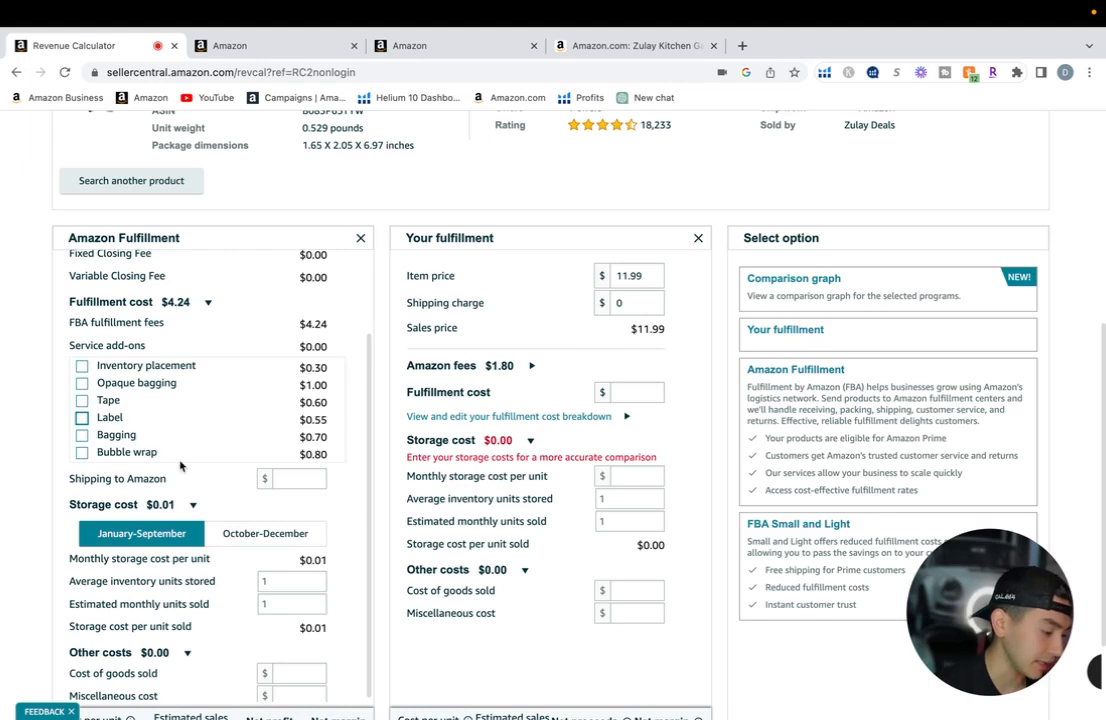
scroll(148, 450, down, 1)
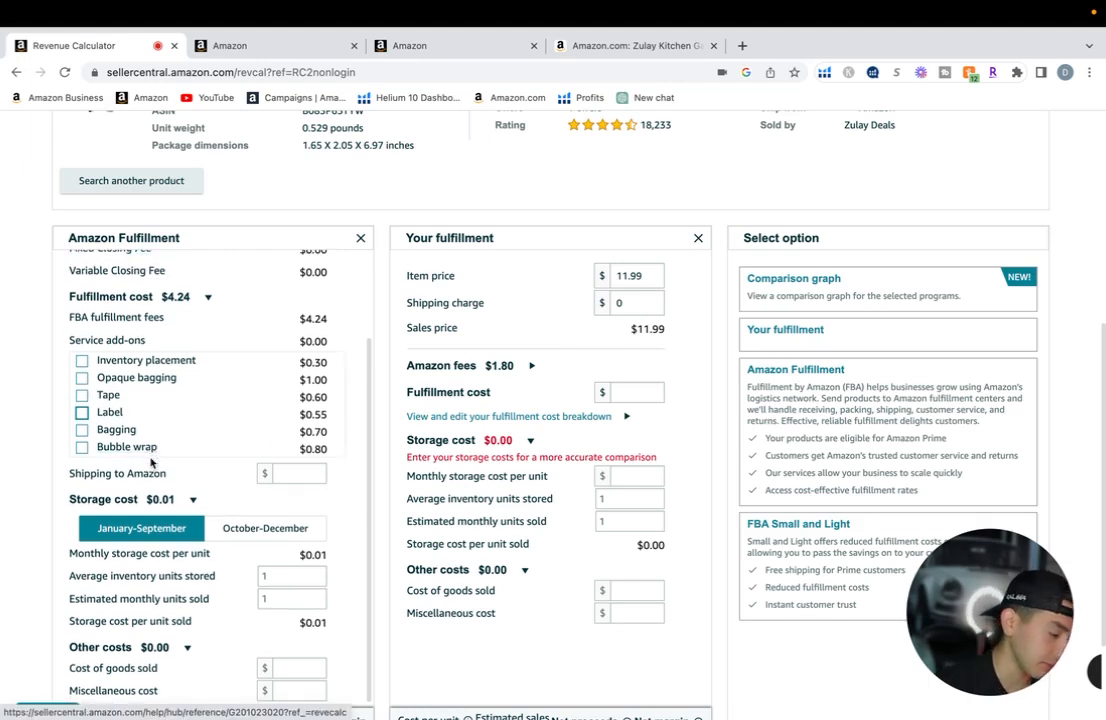
Collapse the Fulfillment cost breakdown in the Amazon Fulfillment estimate and review the storage cost section
click(128, 296)
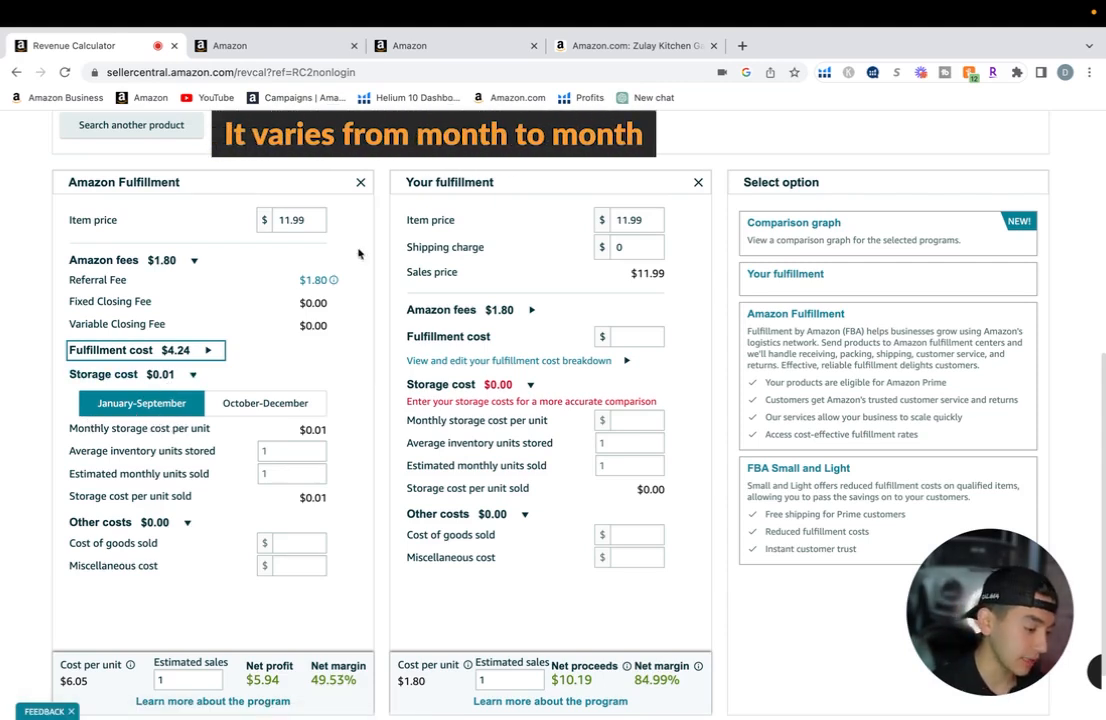
scroll(303, 322, up, 1)
scroll(212, 479, down, 1)
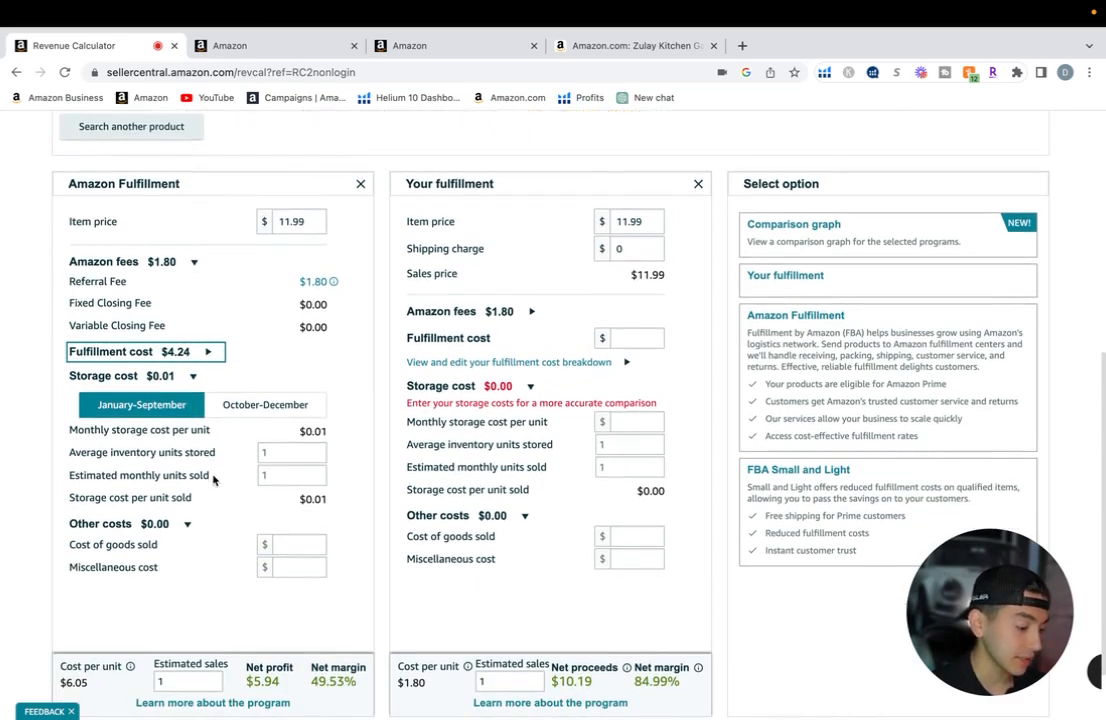
Switch the Amazon Fulfillment storage period to October-December to compare the storage cost, and return it to January-September
click(249, 392)
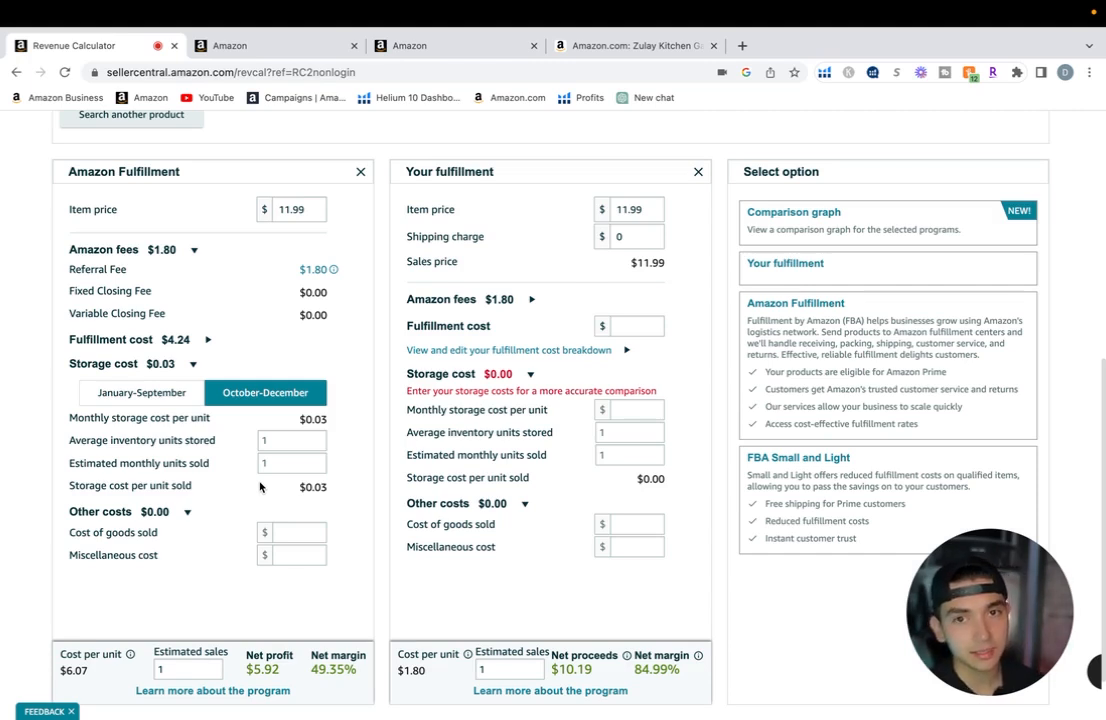
scroll(259, 485, up, 2)
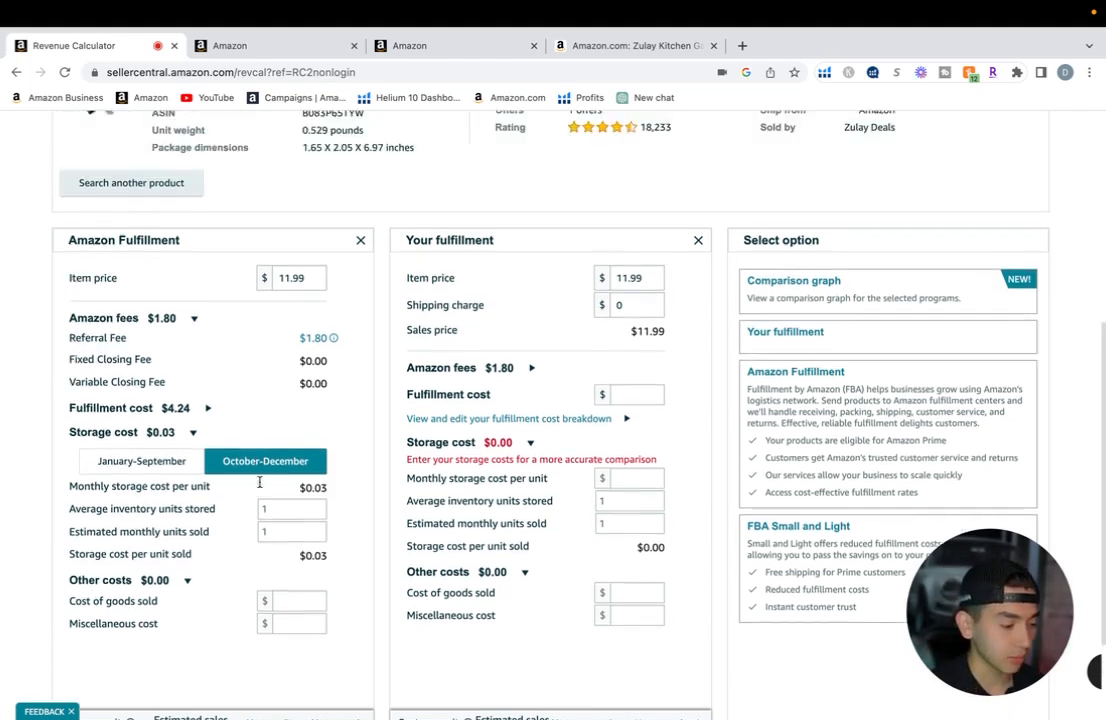
scroll(259, 486, down, 1)
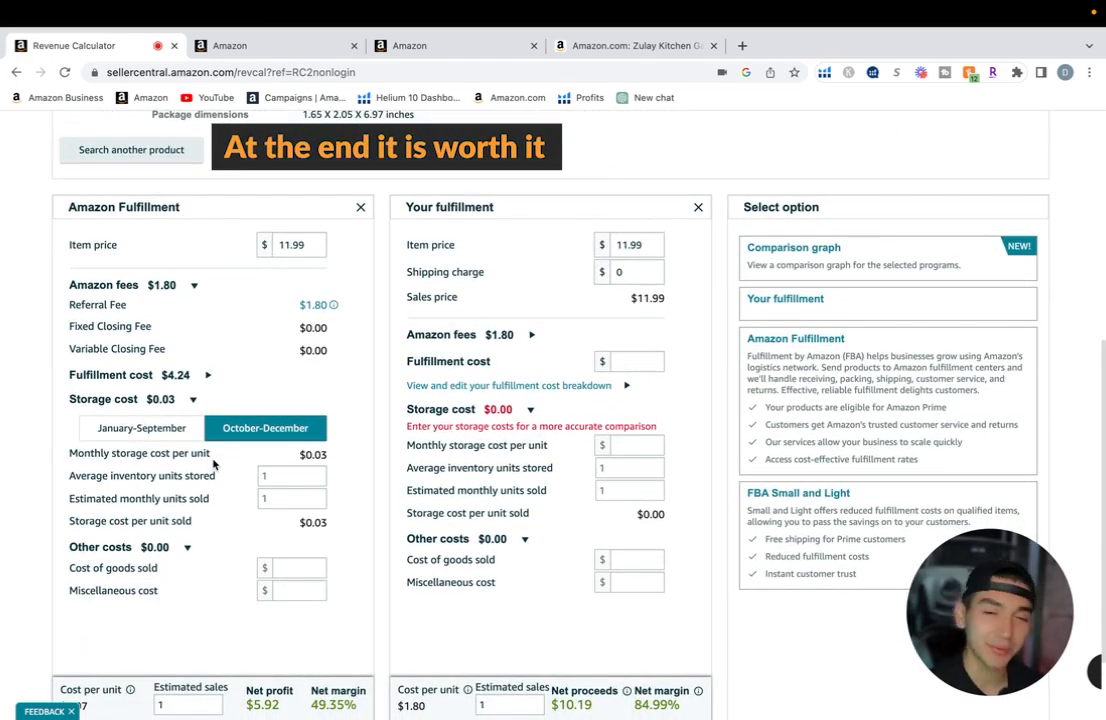
click(188, 431)
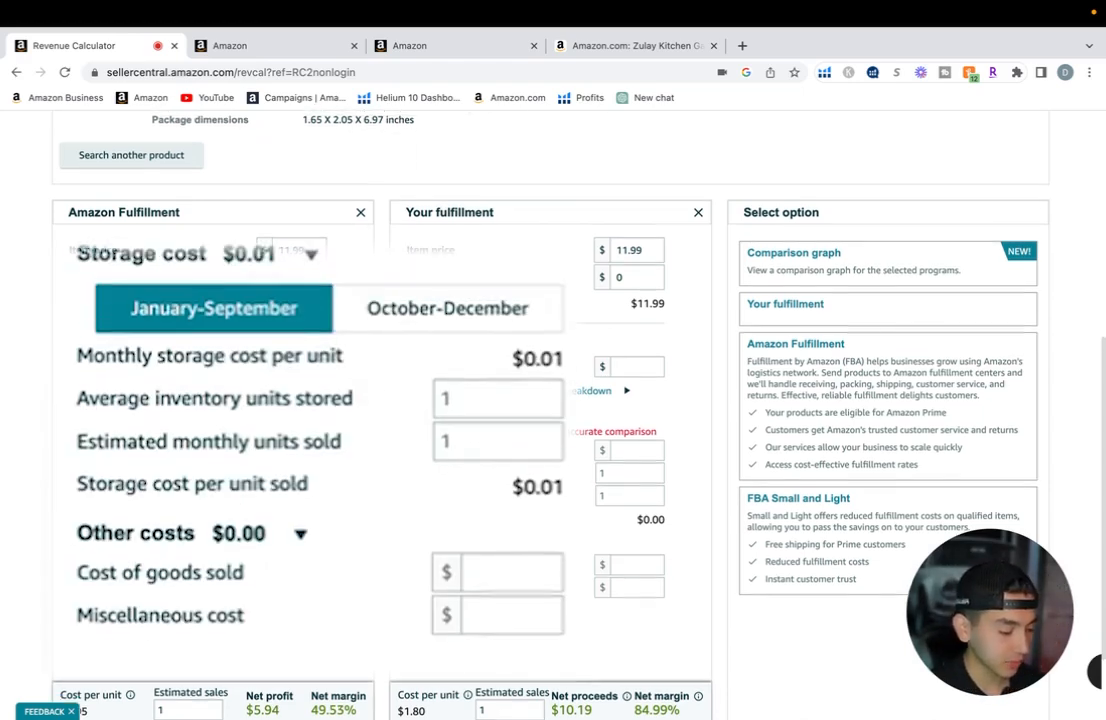
Set the Amazon Fulfillment storage period to October-December, review the per-unit storage cost and inventory unit entries, and return it to January-September
click(447, 323)
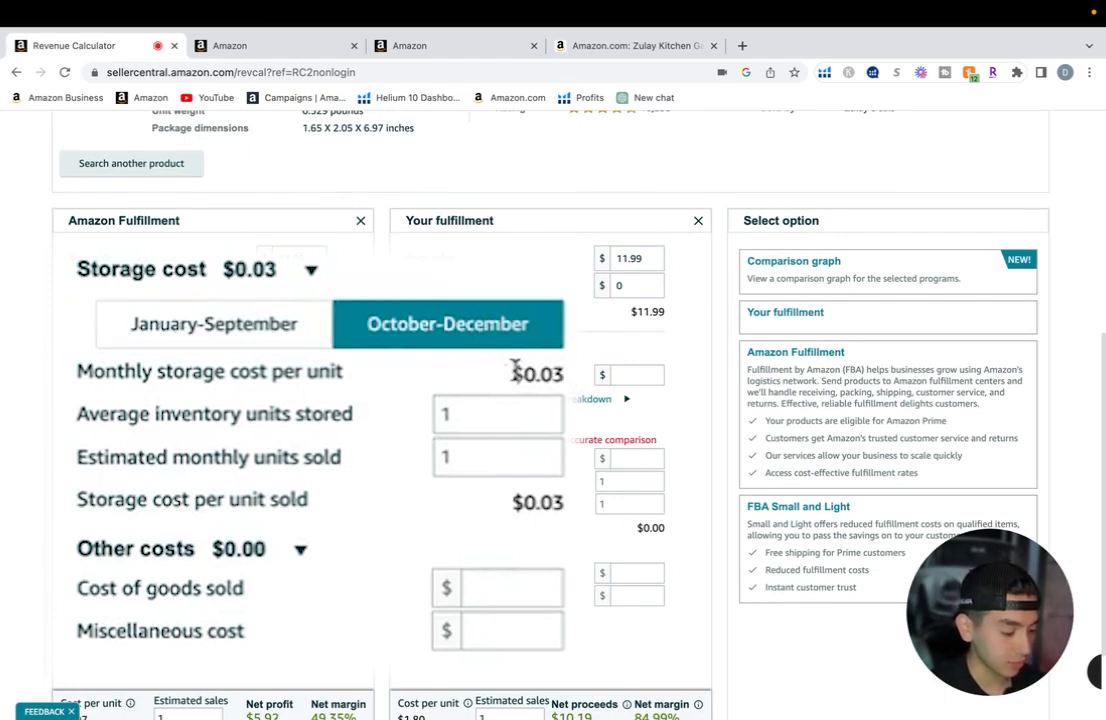
scroll(561, 392, down, 1)
scroll(560, 388, up, 1)
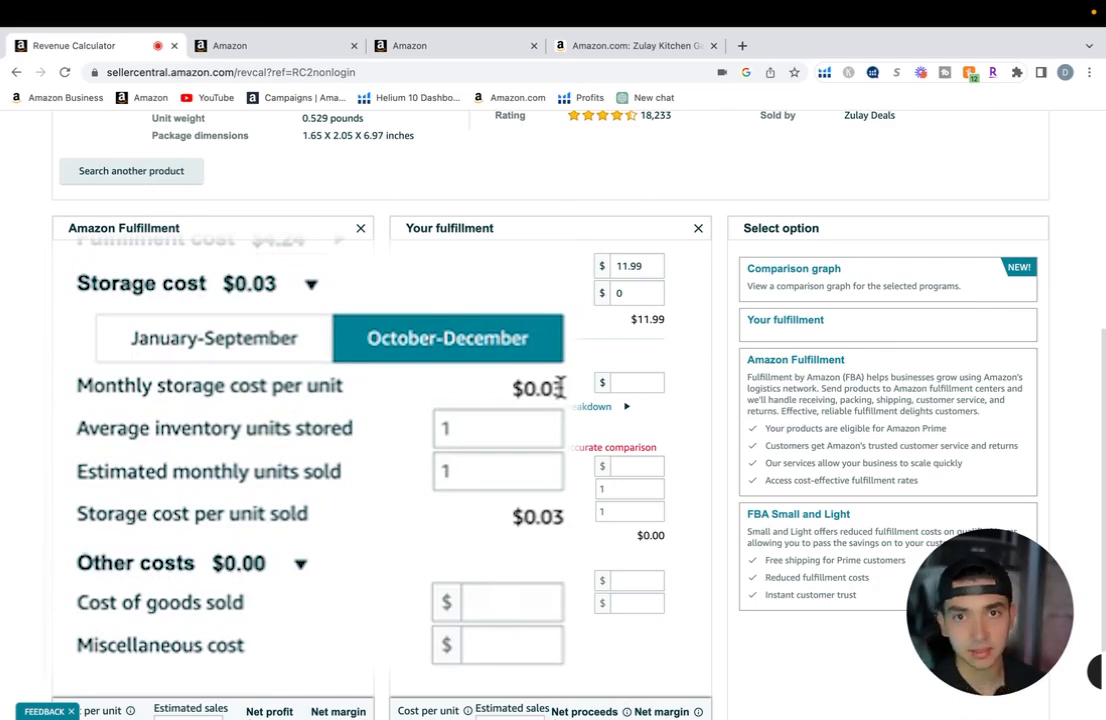
scroll(350, 546, down, 1)
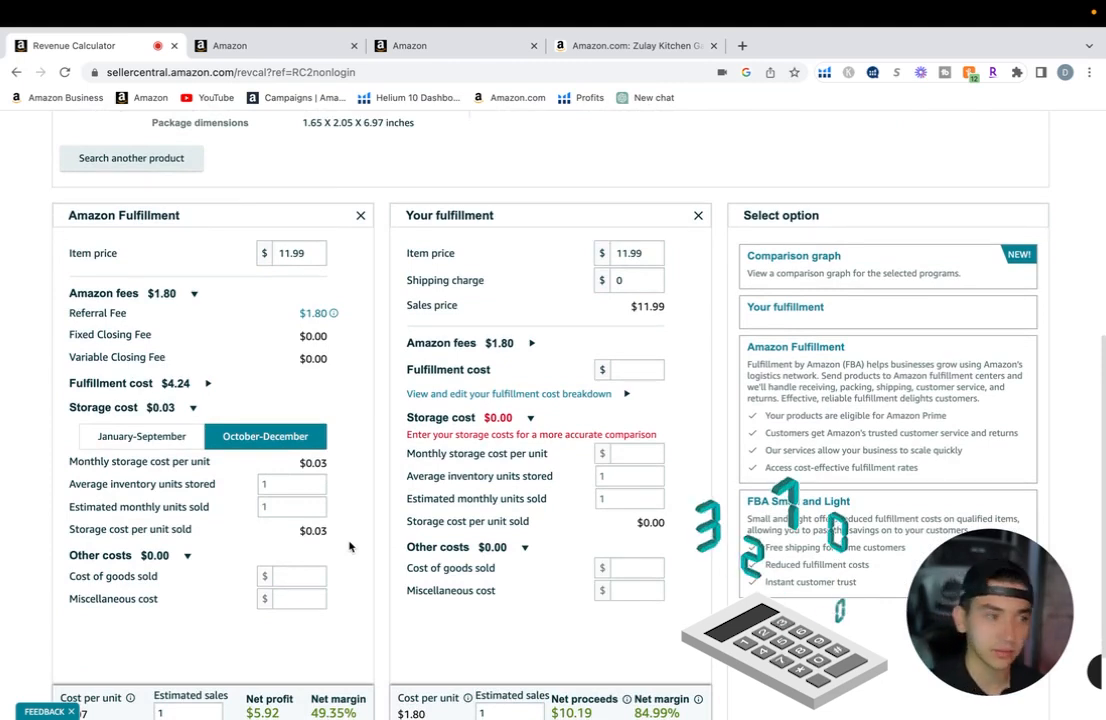
scroll(63, 477, down, 1)
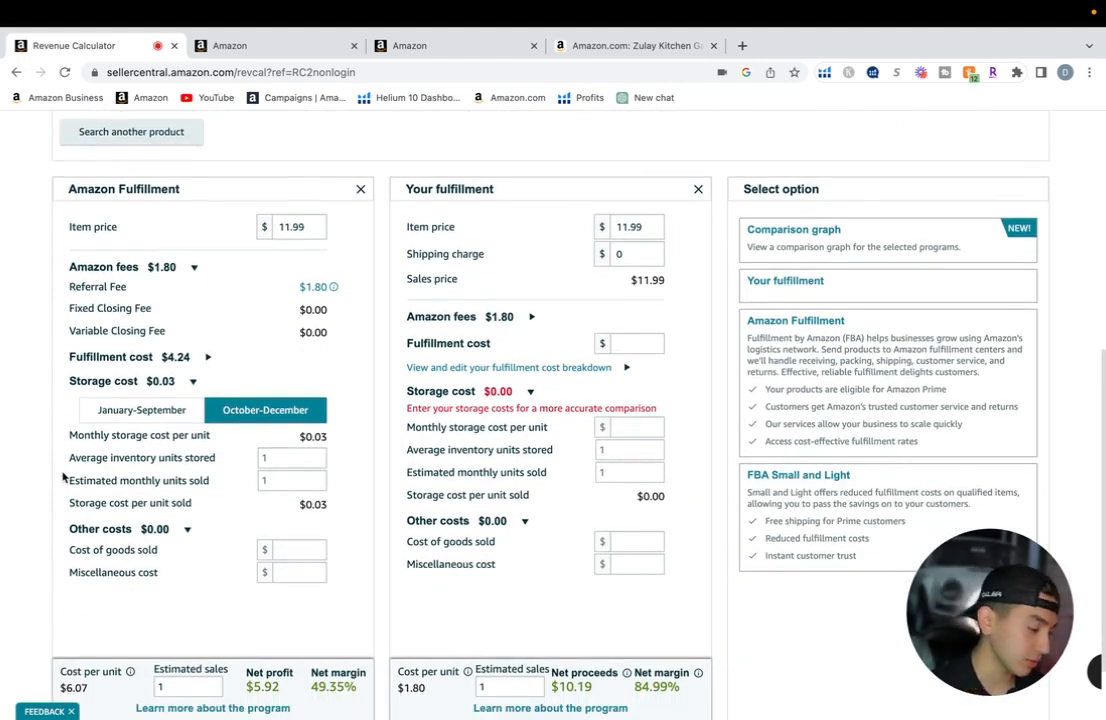
click(320, 456)
click(320, 477)
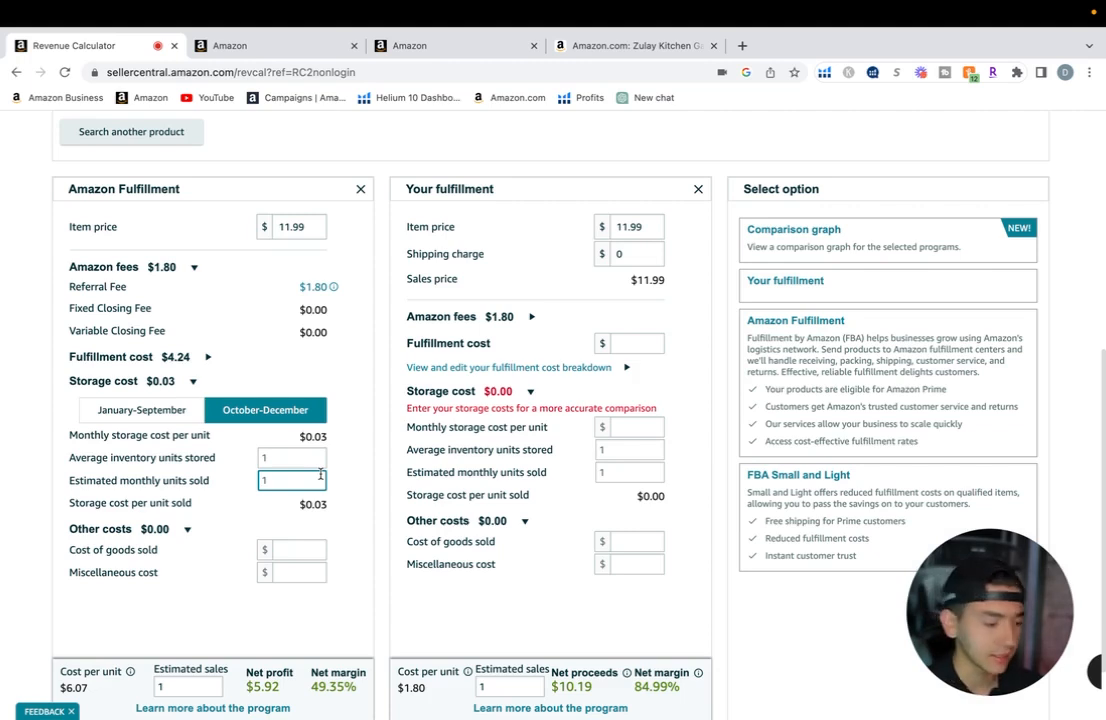
scroll(250, 478, down, 1)
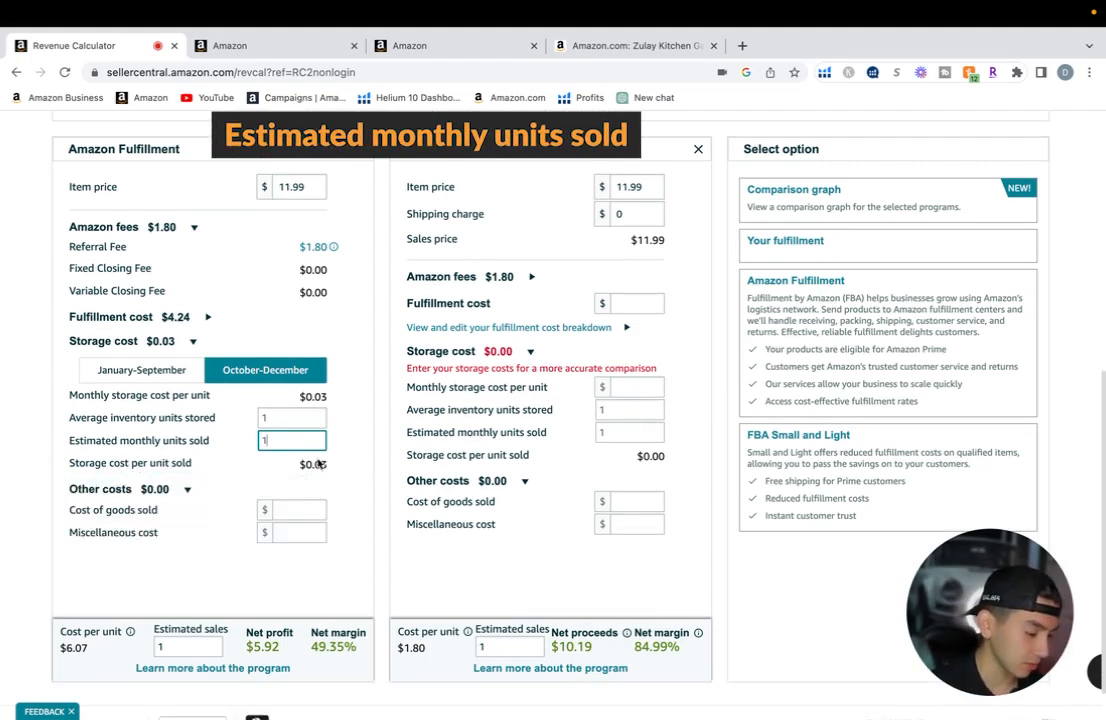
scroll(370, 509, down, 1)
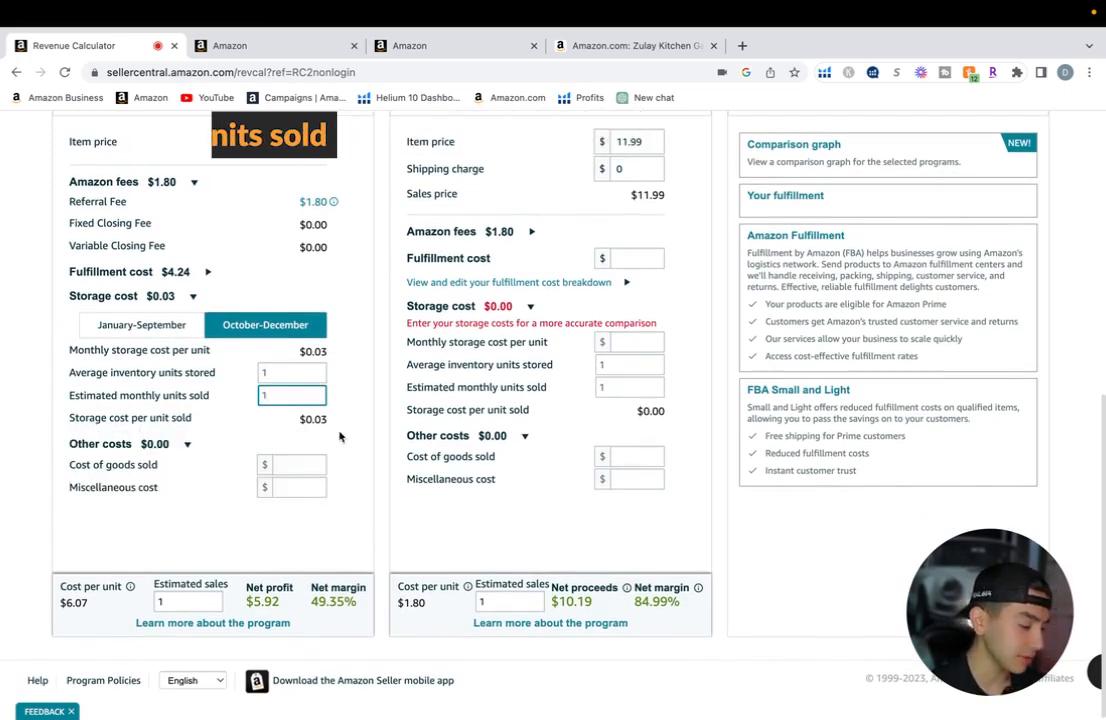
mouse_move(102, 422)
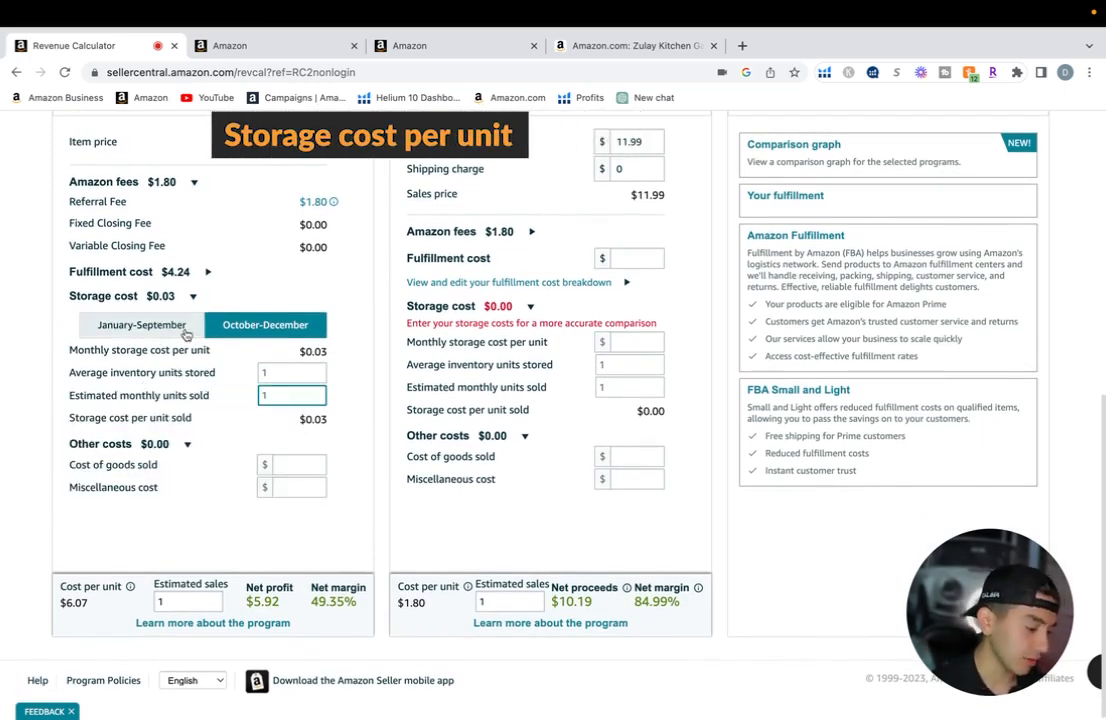
click(115, 326)
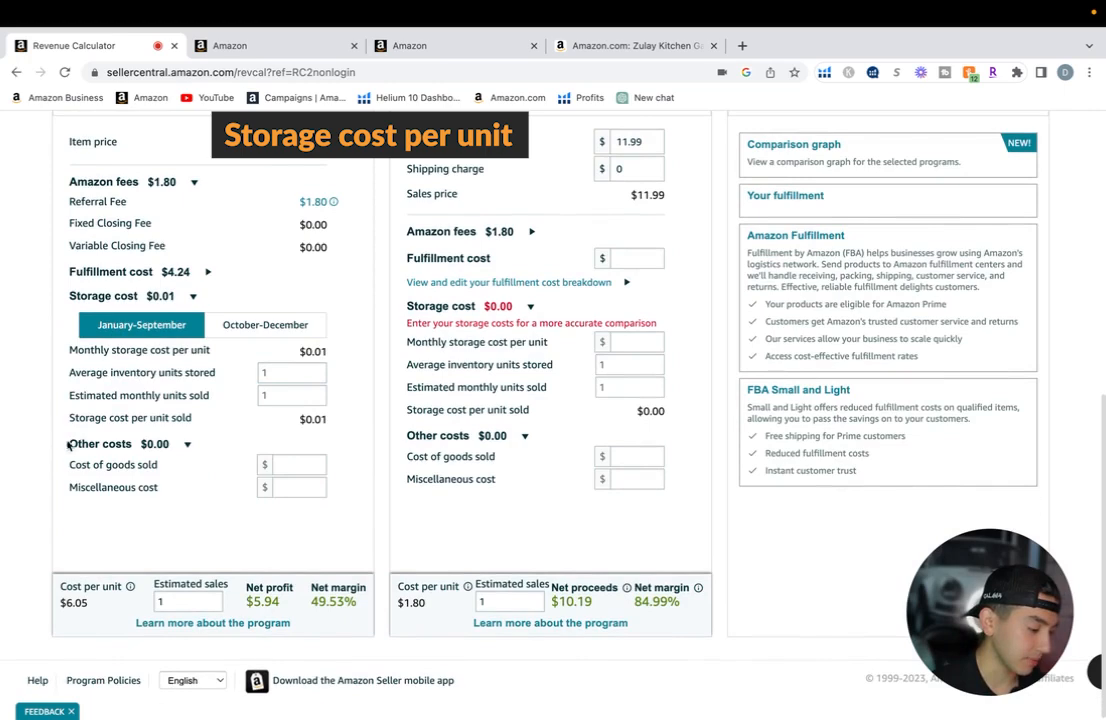
Enter 1.50 as the cost of goods sold under Other costs in the Amazon Fulfillment estimate
mouse_move(102, 420)
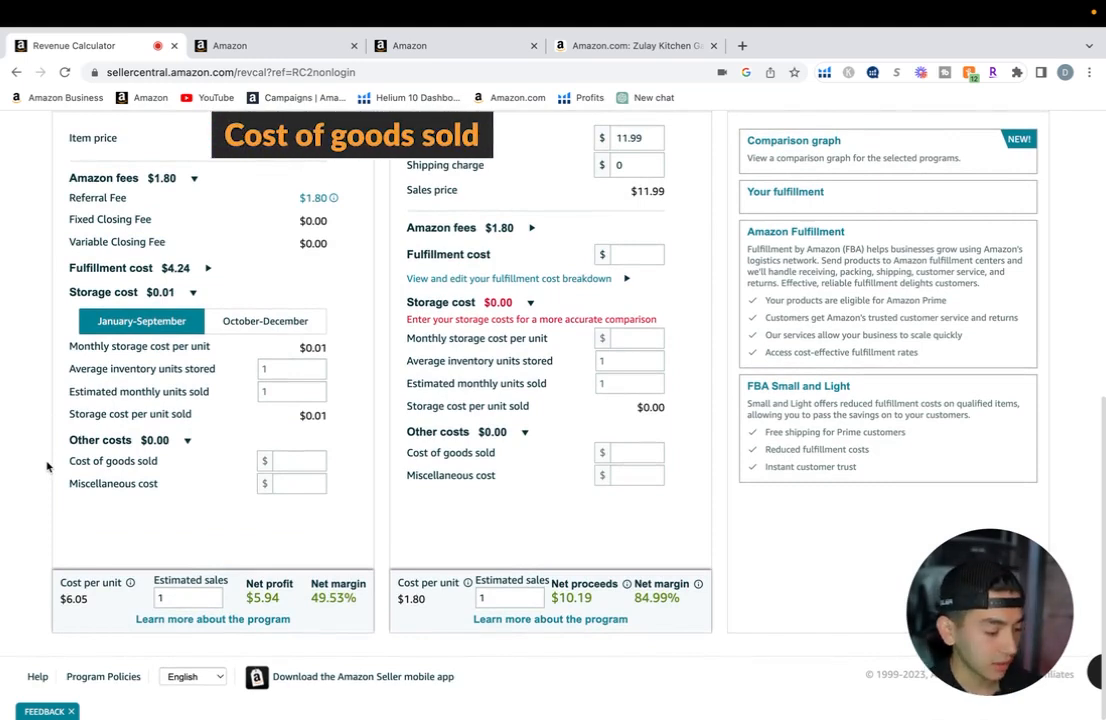
click(293, 461)
text(1.50)
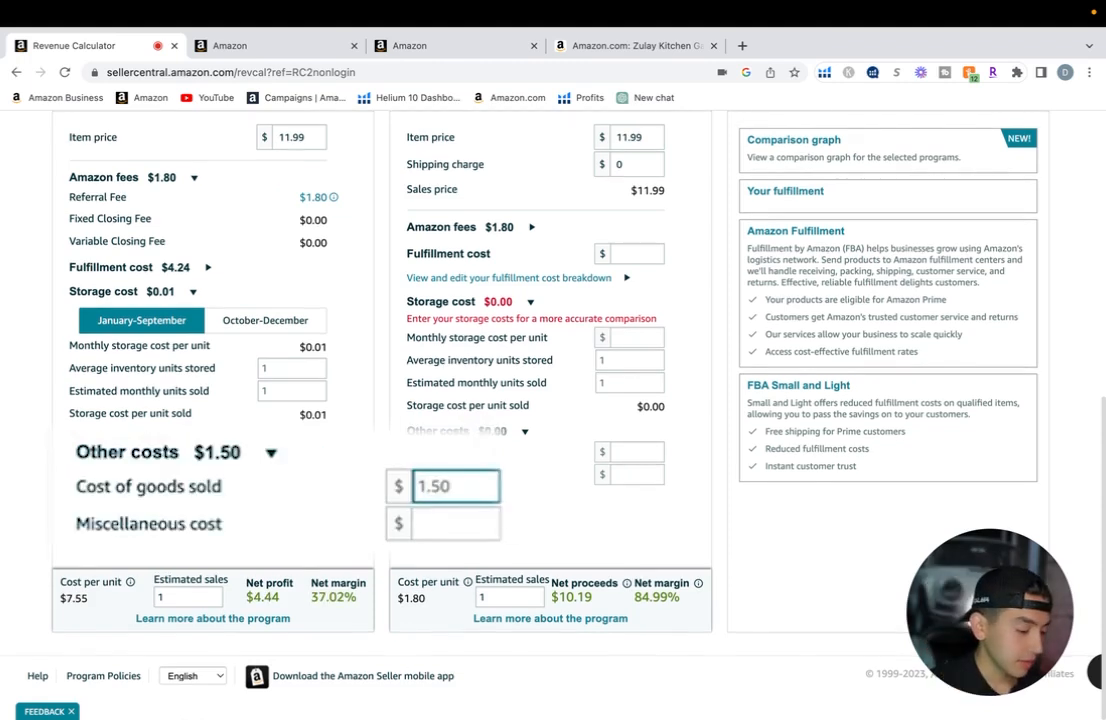
click(34, 484)
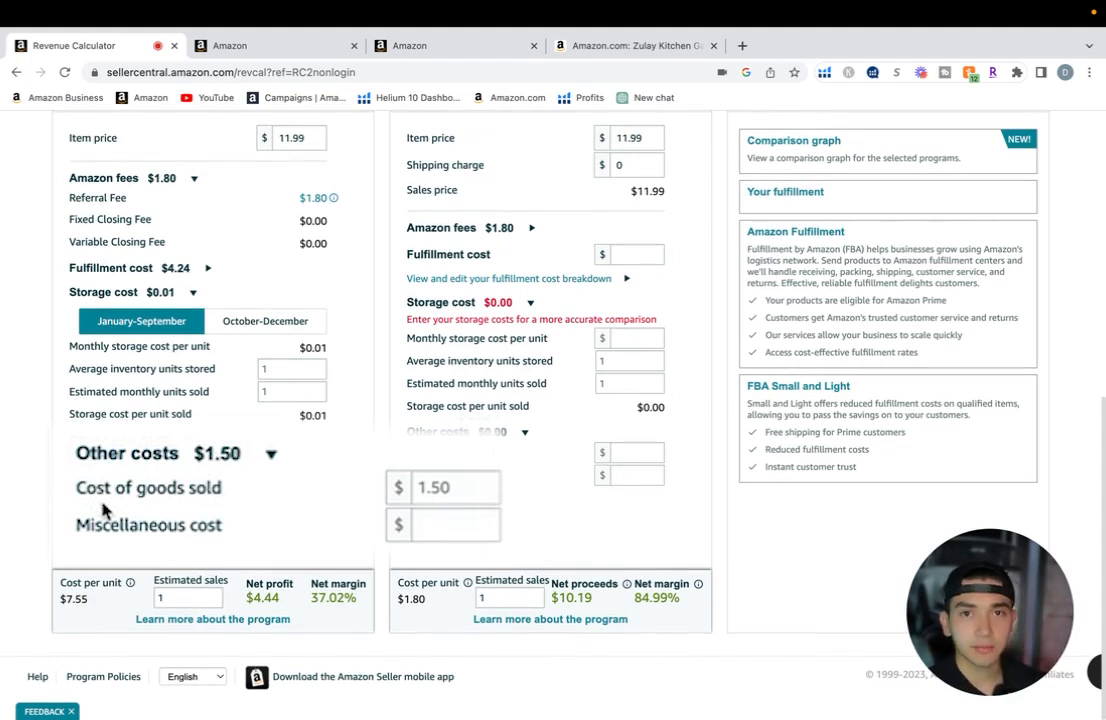
Examine the Miscellaneous cost entry under Other costs in the Amazon Fulfillment estimate
click(309, 493)
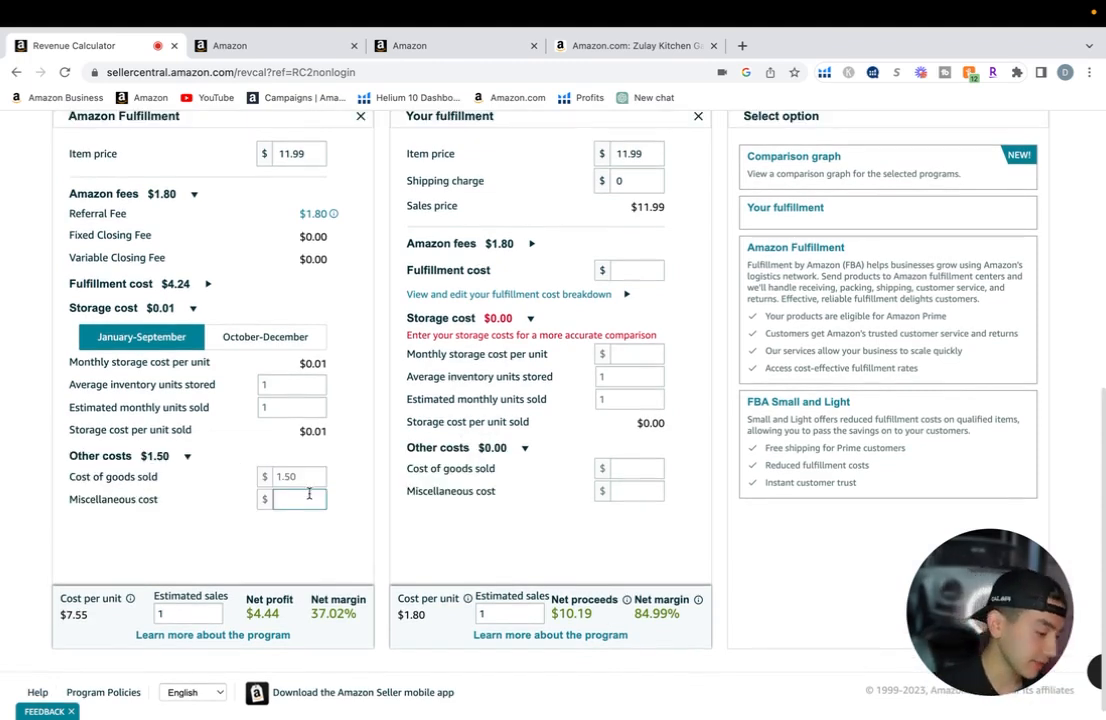
triple_click(122, 486)
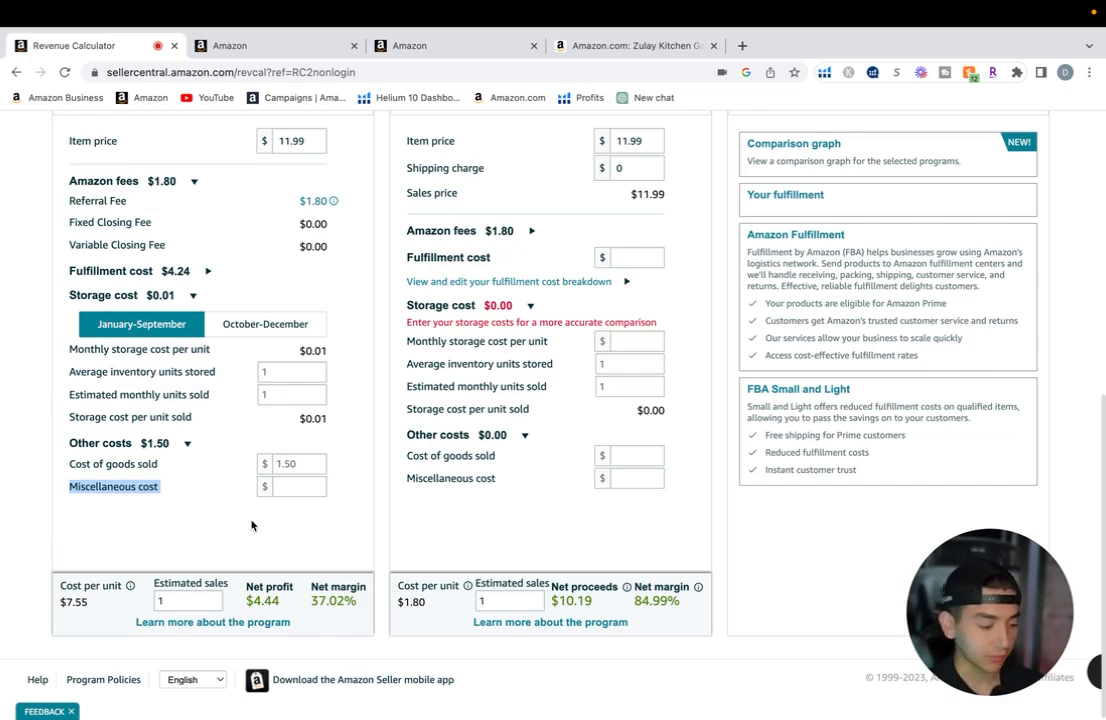
click(299, 486)
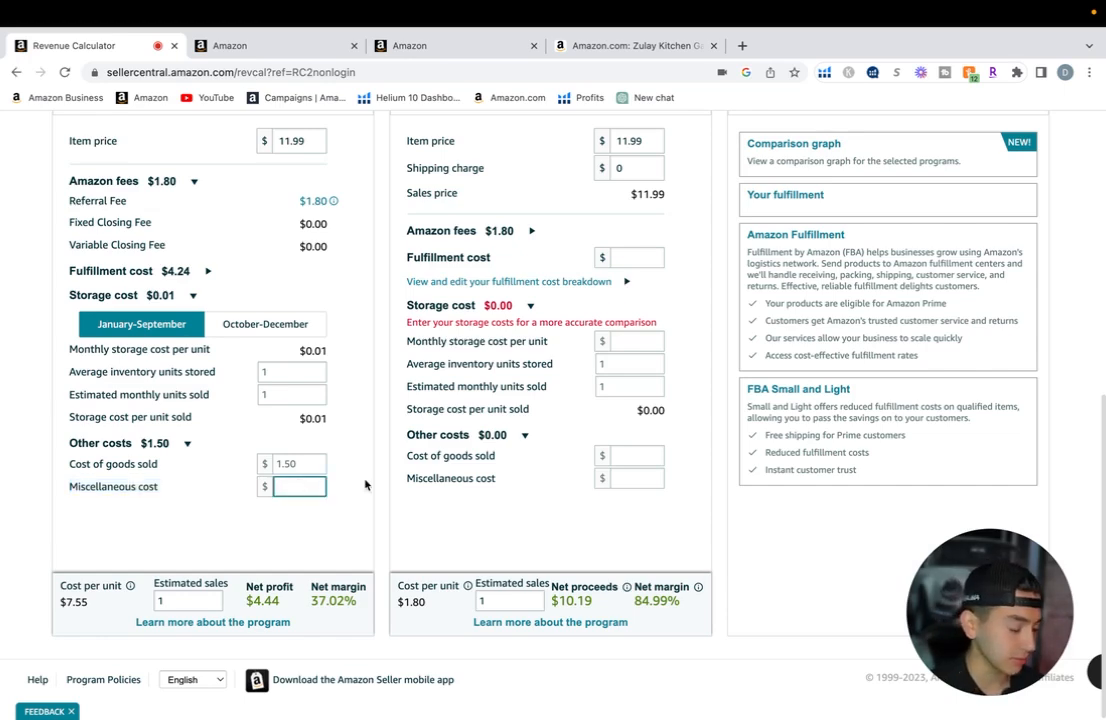
Expand the Fulfillment cost breakdown in the Amazon Fulfillment estimate and set Shipping to Amazon to 0.03
scroll(365, 486, up, 1)
scroll(365, 485, up, 1)
click(208, 394)
scroll(213, 335, down, 1)
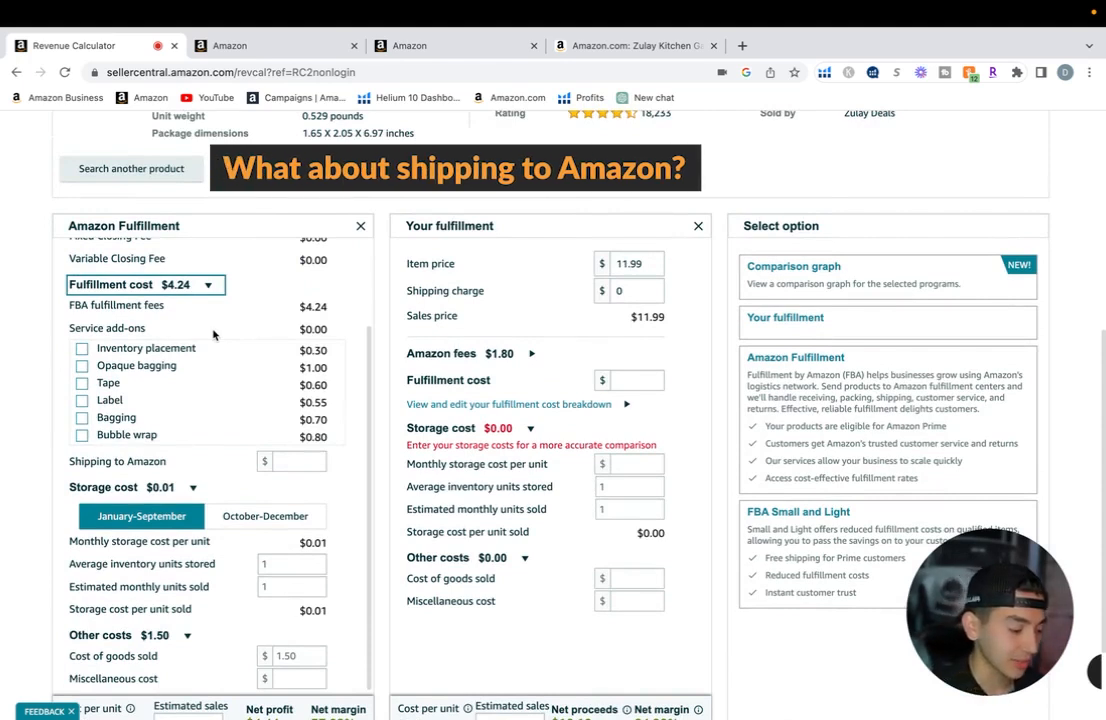
click(300, 460)
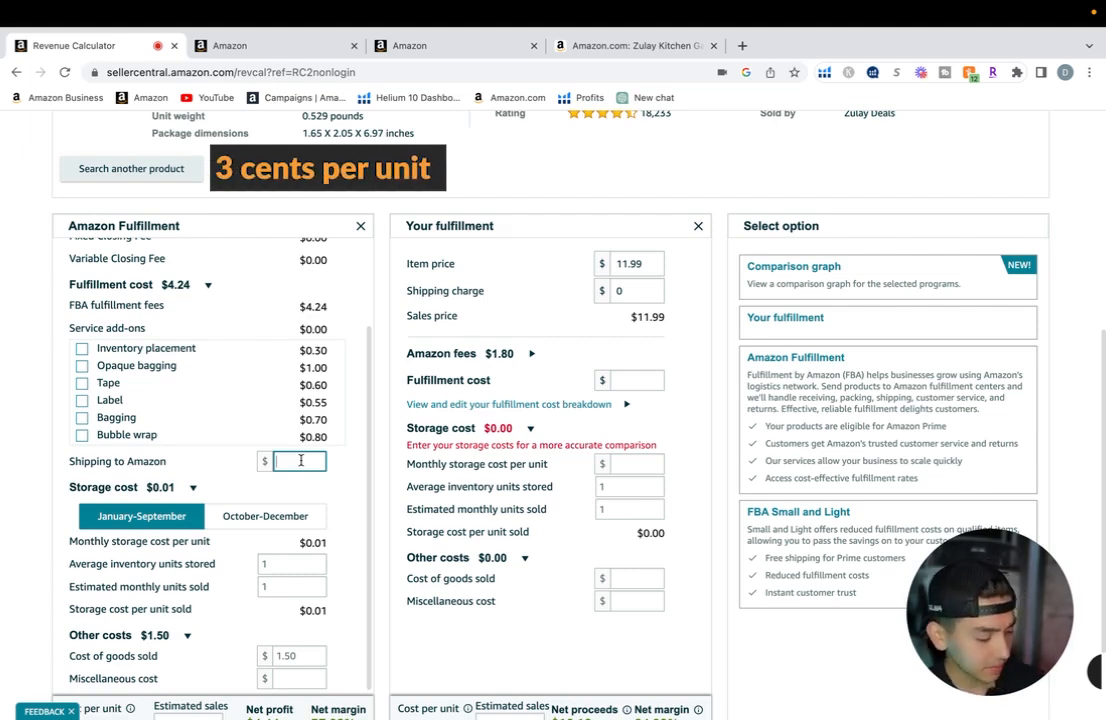
text(0.03)
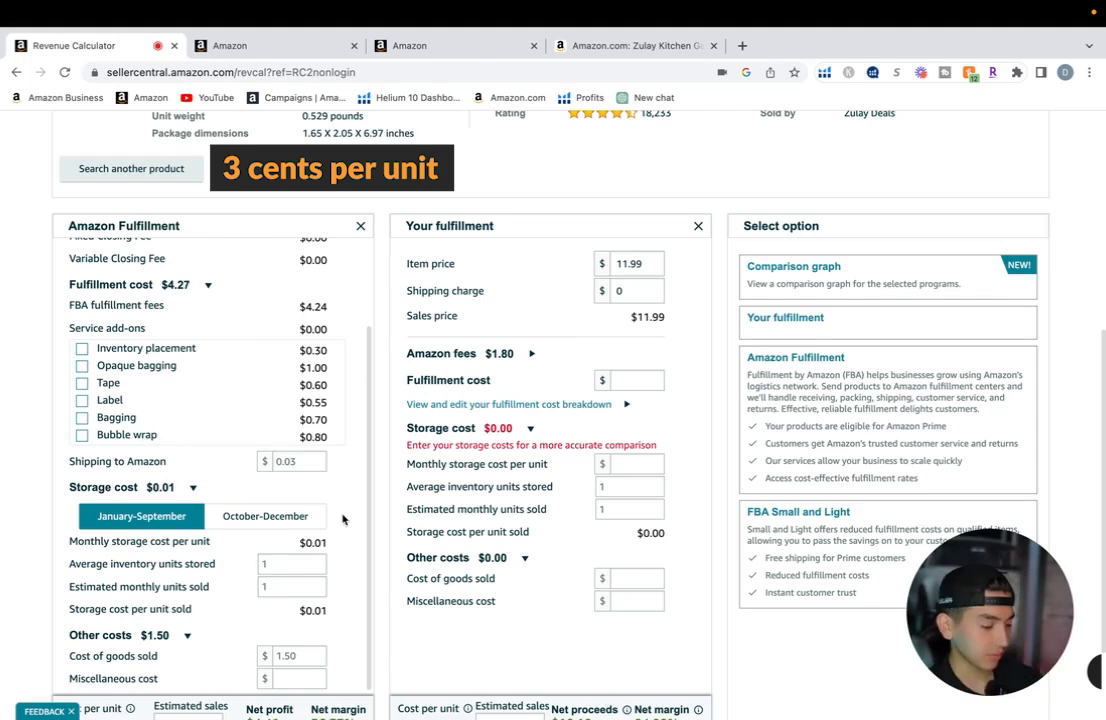
scroll(341, 426, down, 1)
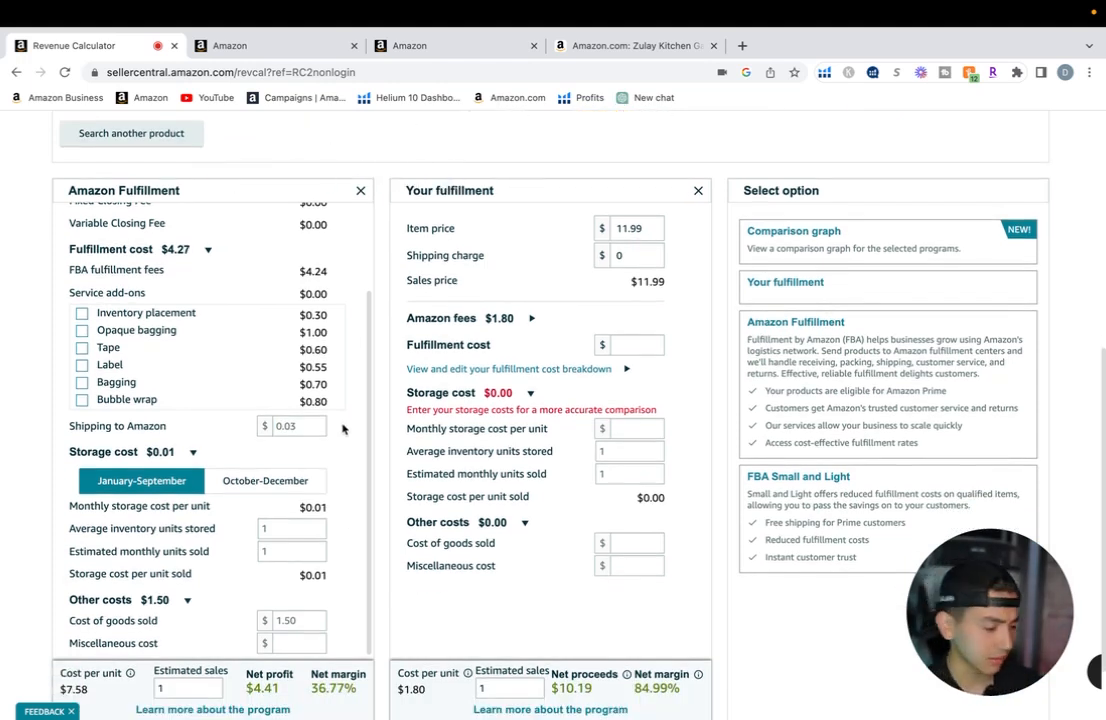
Set Shipping to Amazon to 30 to test how a mistaken entry affects the Amazon Fulfillment net profit and net margin
double_click(290, 427)
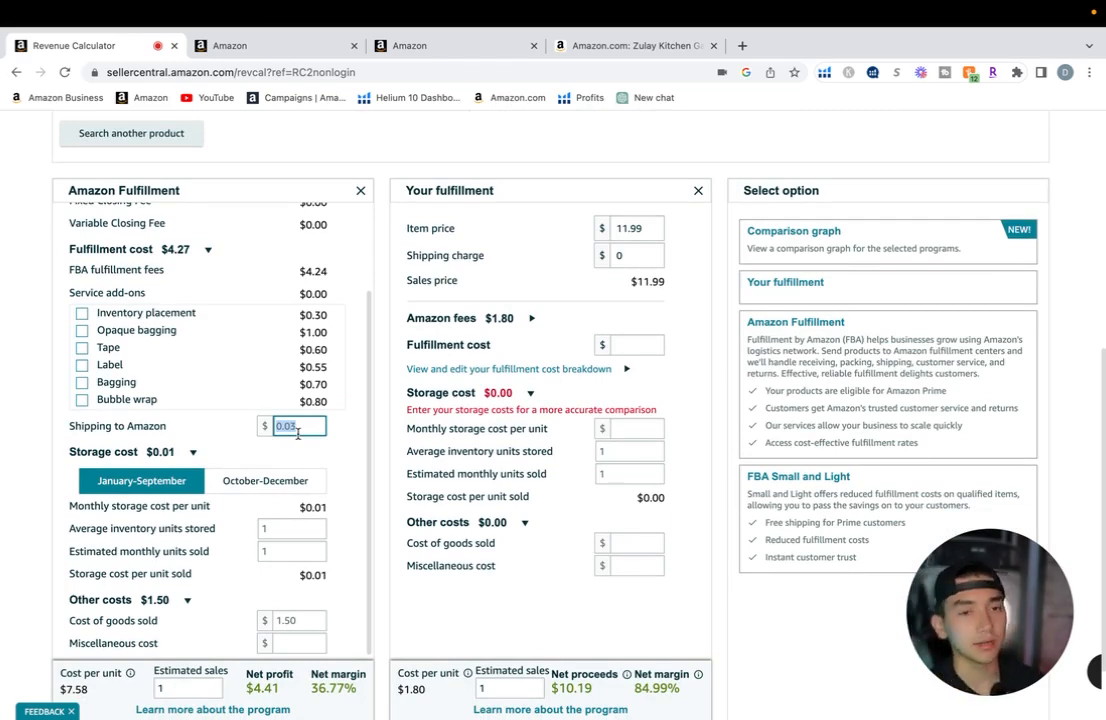
text(30)
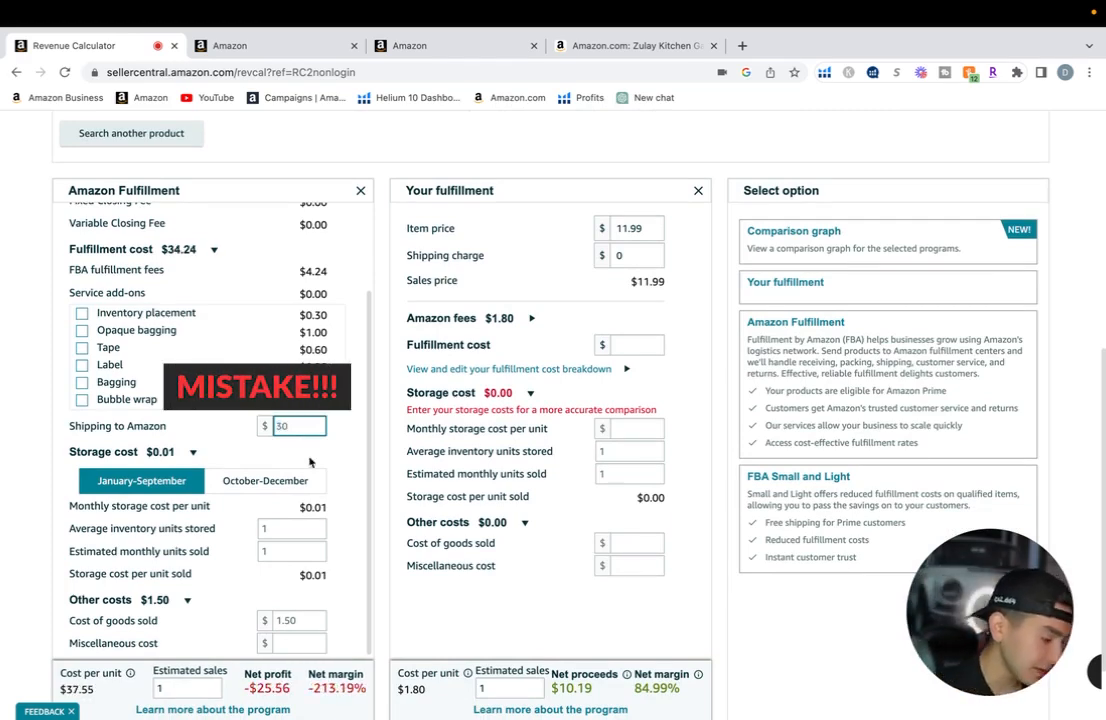
scroll(290, 470, up, 2)
scroll(267, 515, down, 3)
scroll(267, 515, down, 1)
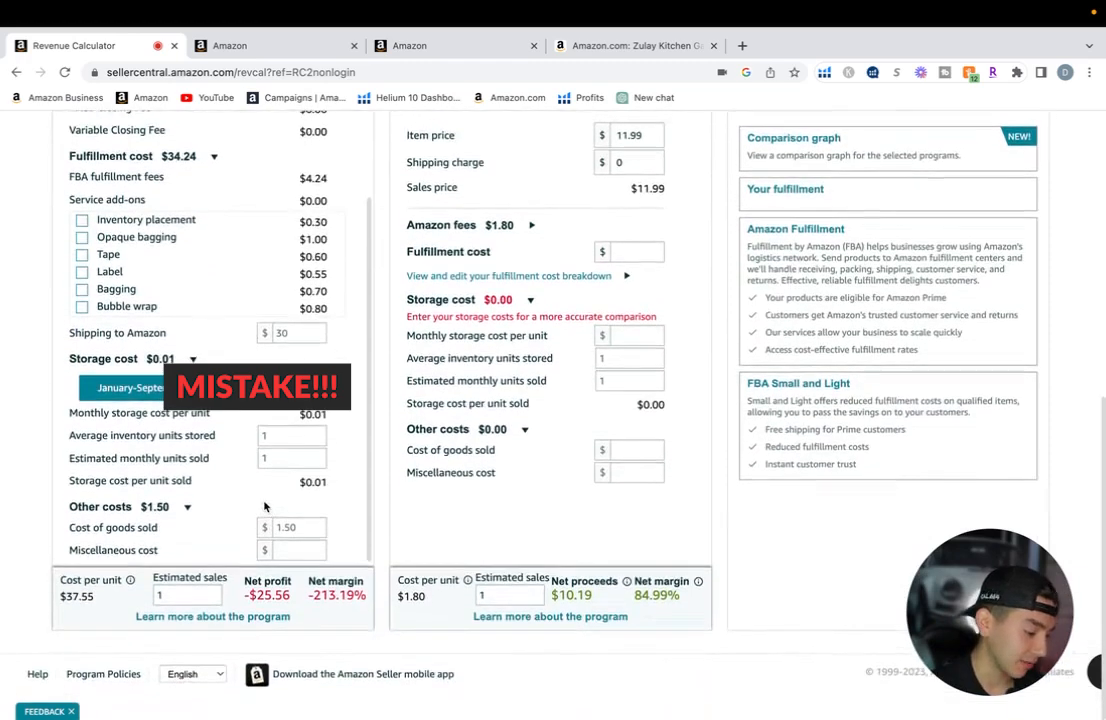
double_click(337, 598)
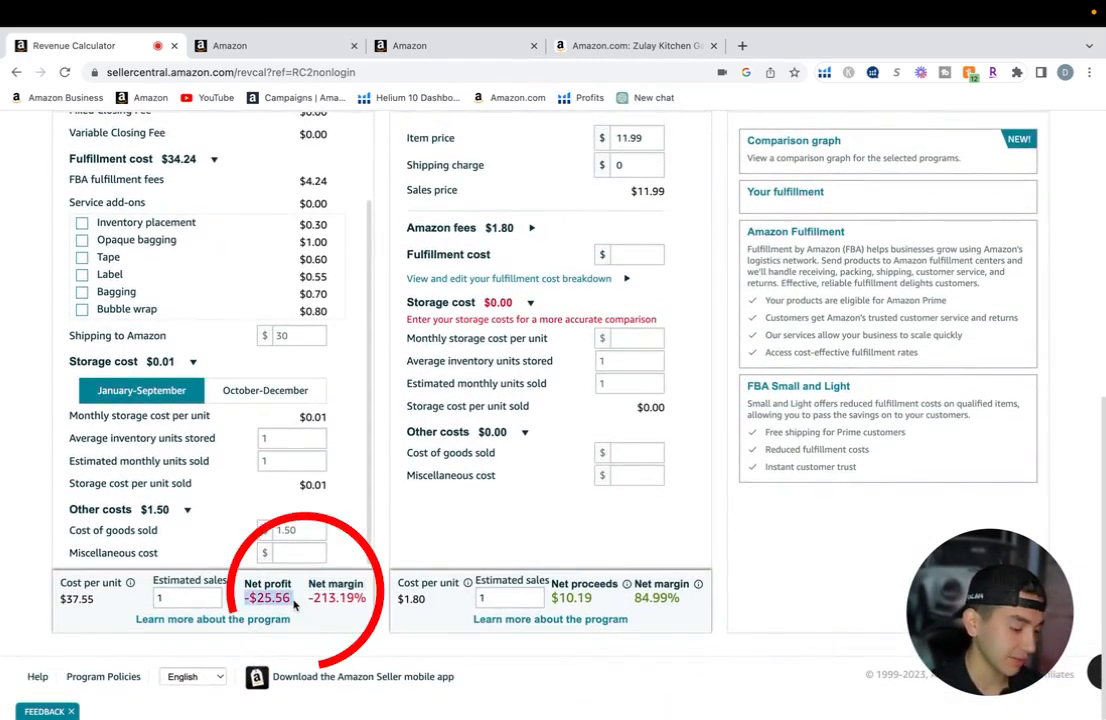
scroll(220, 440, down, 1)
scroll(200, 415, up, 4)
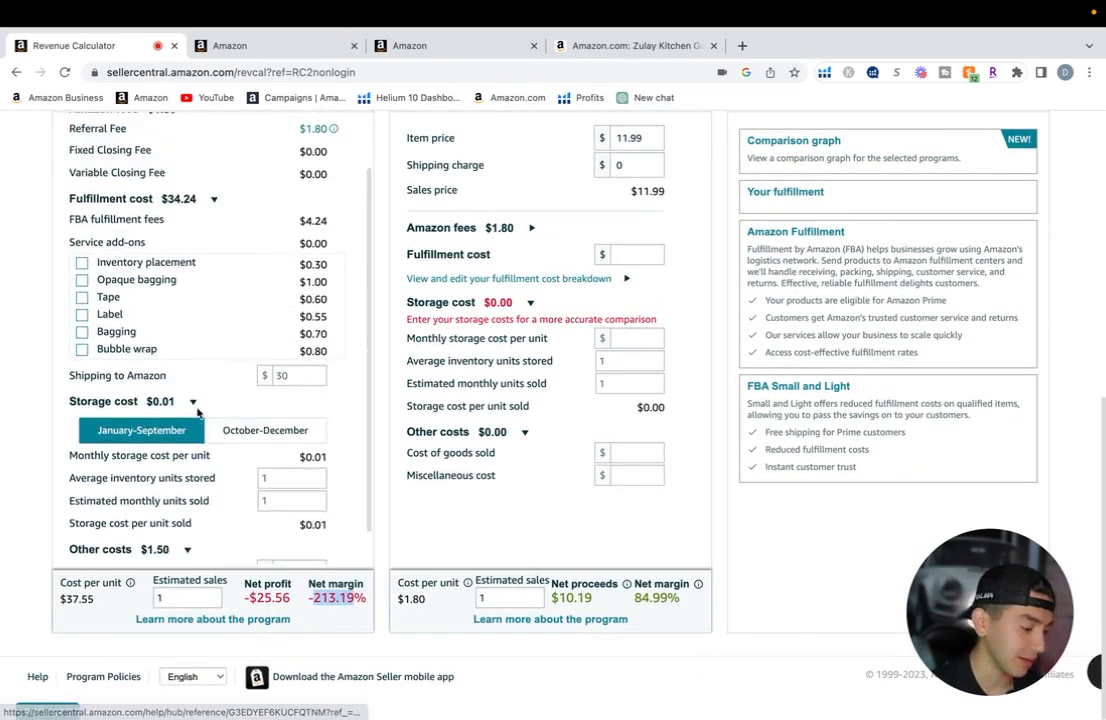
Clear the mistaken Shipping to Amazon cost and enter 0.03 in its place
double_click(286, 438)
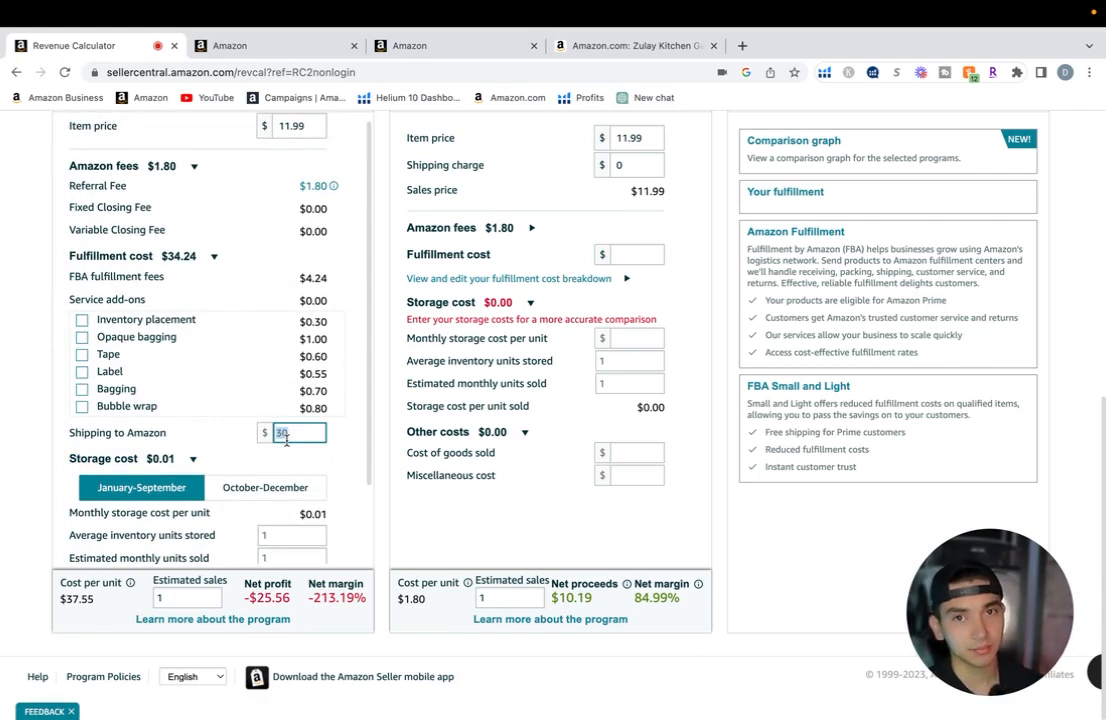
key(BackSpace)
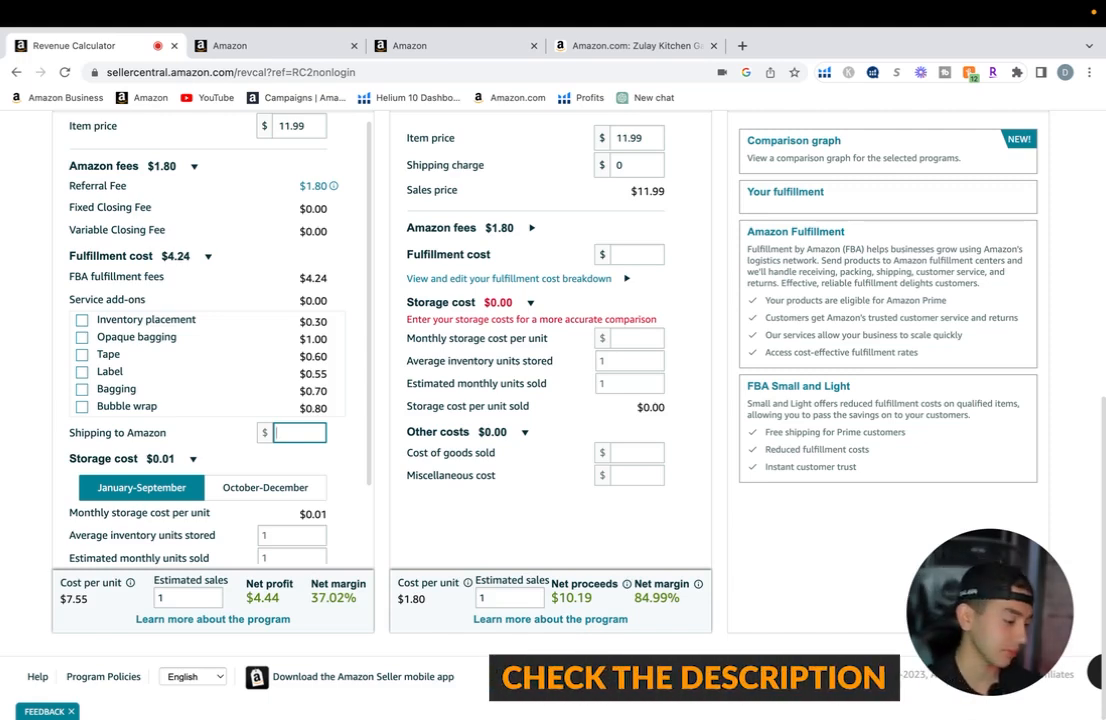
scroll(210, 340, down, 2)
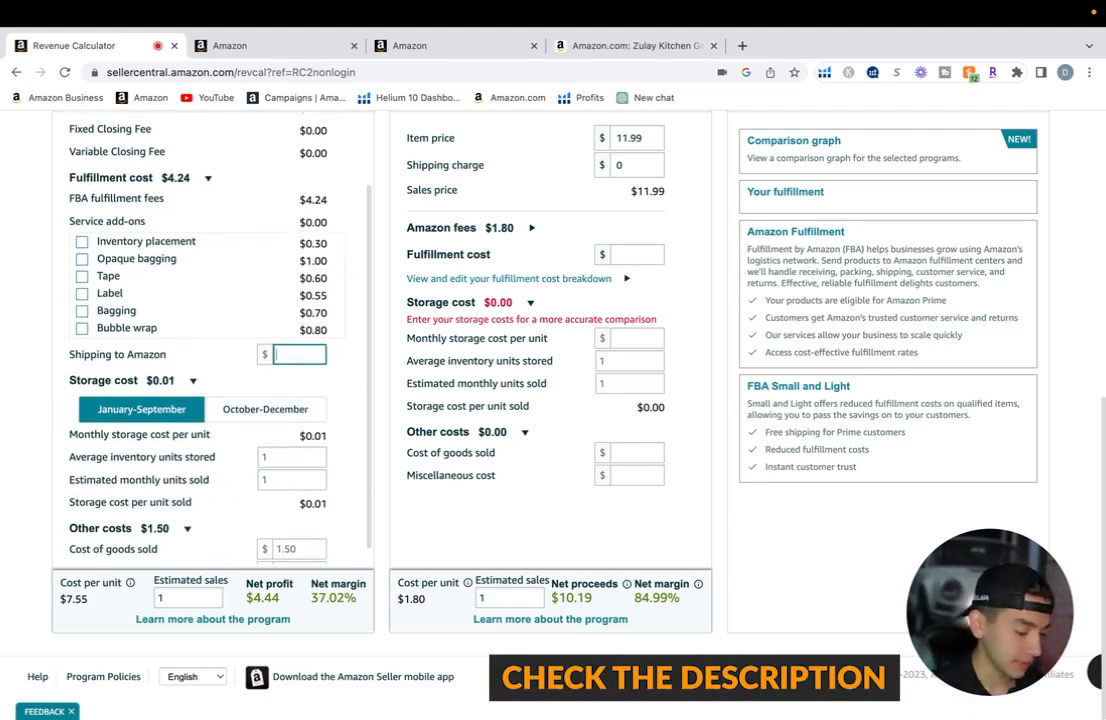
text(0.03)
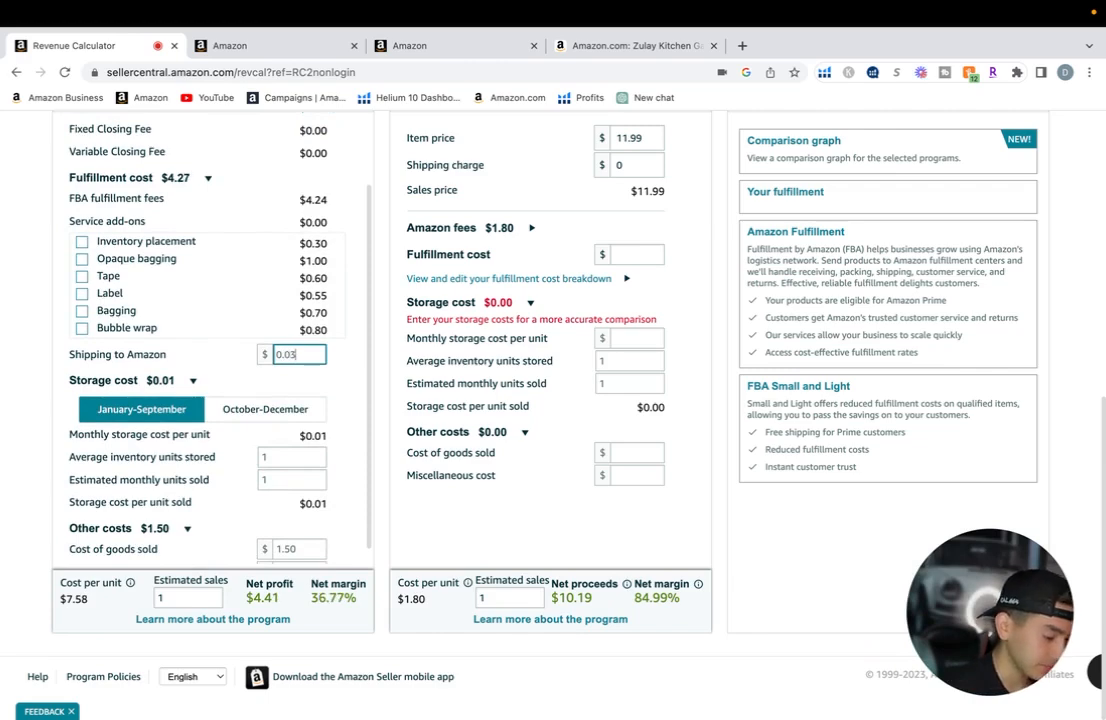
Review the Amazon Fulfillment fees, set the Miscellaneous cost to 0.03, and check the net profit and net margin
scroll(294, 567, down, 1)
scroll(283, 282, up, 1)
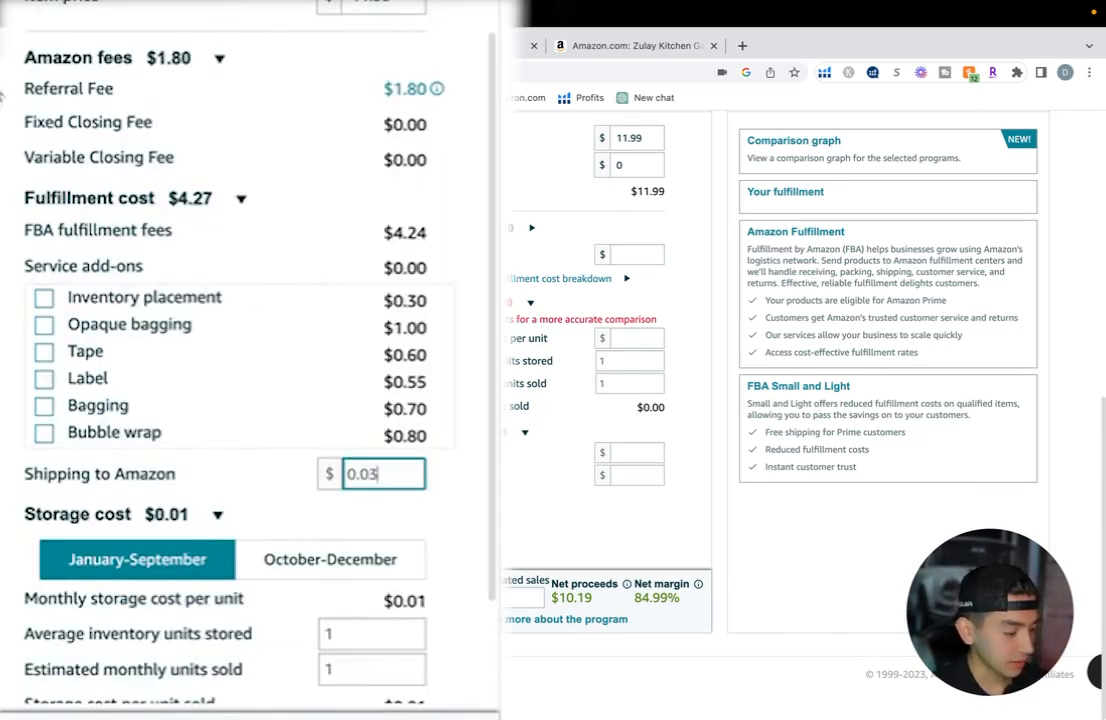
scroll(31, 294, down, 1)
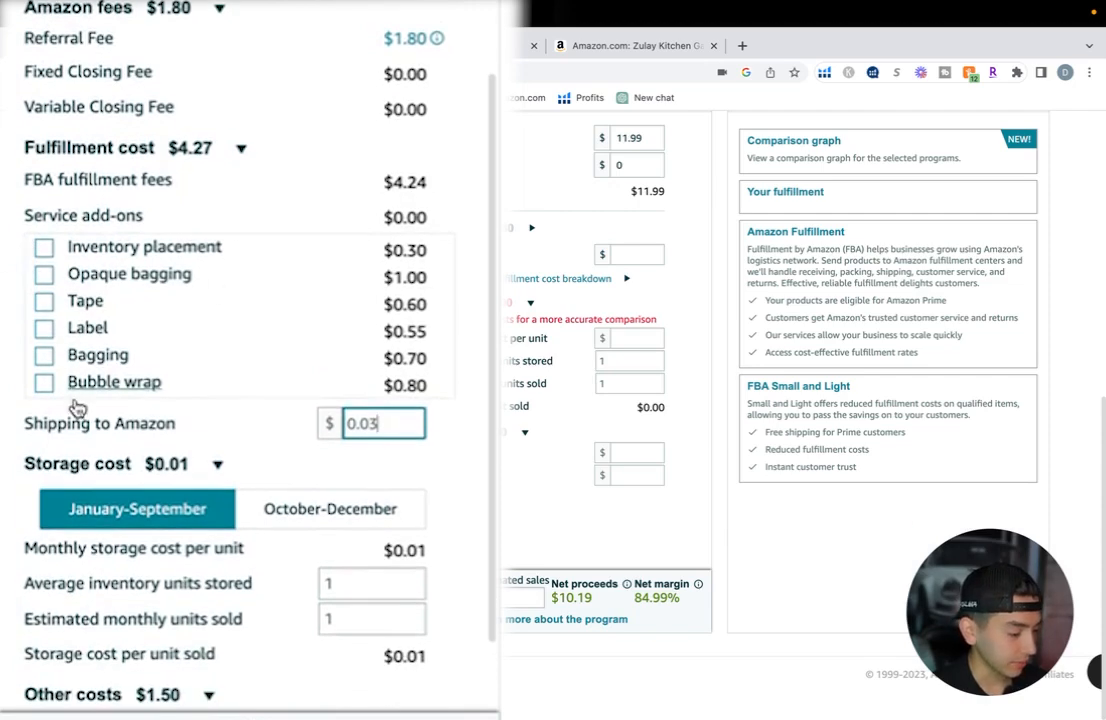
mouse_move(38, 433)
scroll(38, 433, down, 1)
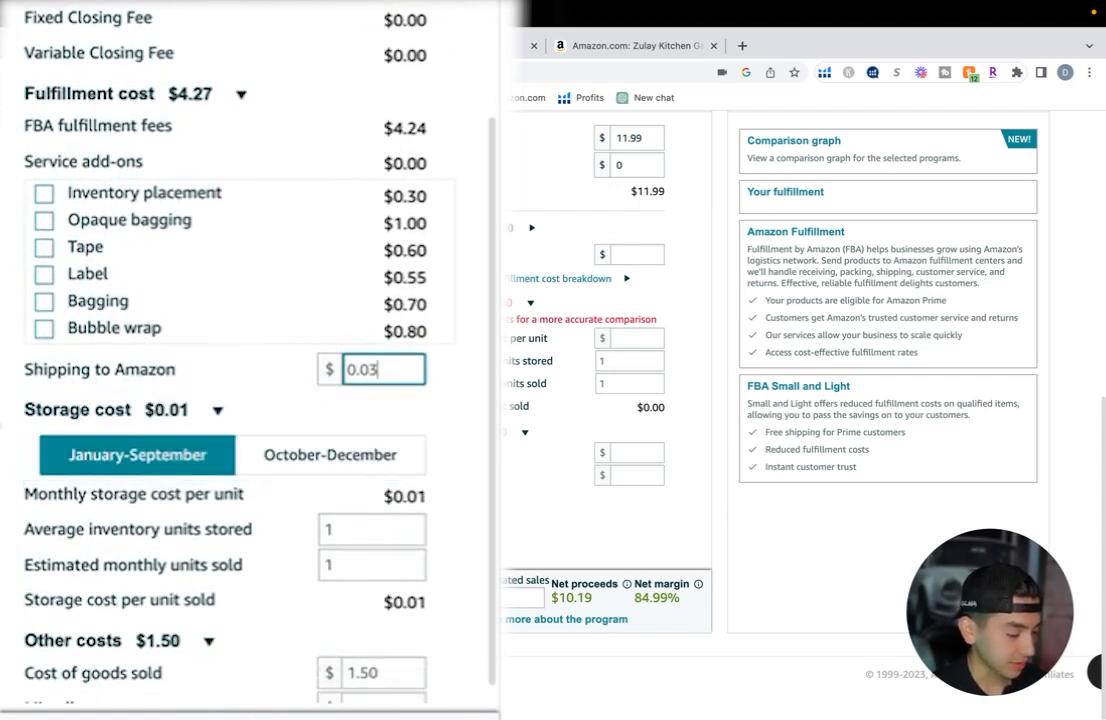
scroll(35, 650, down, 1)
click(381, 683)
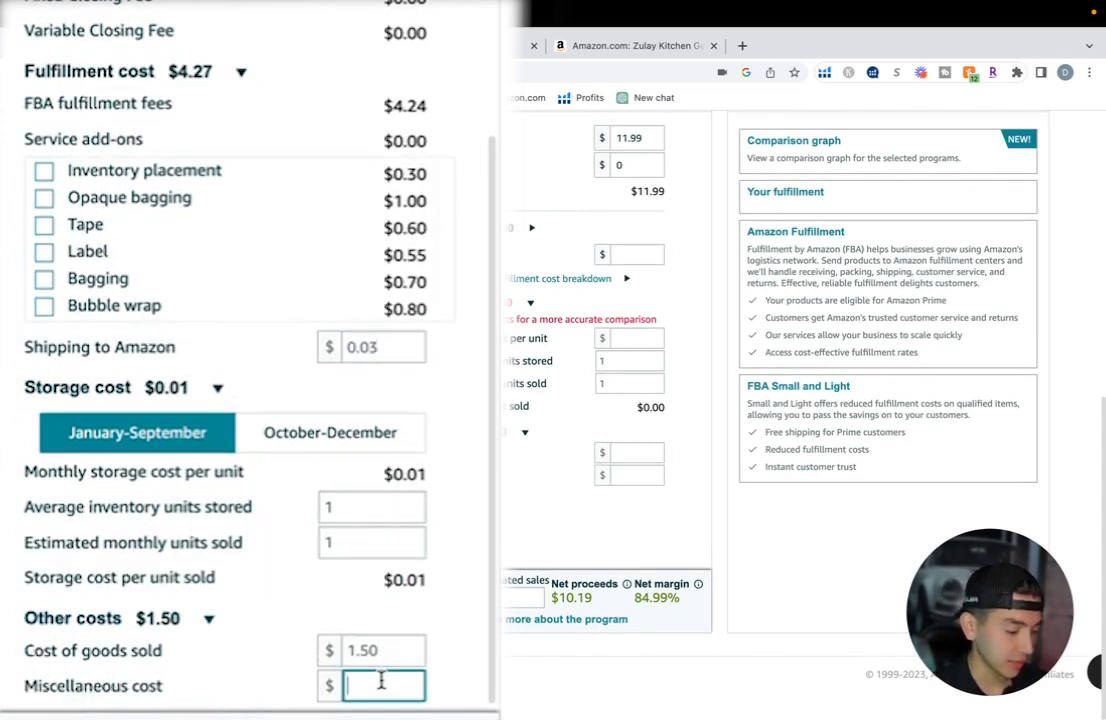
text(0.0)
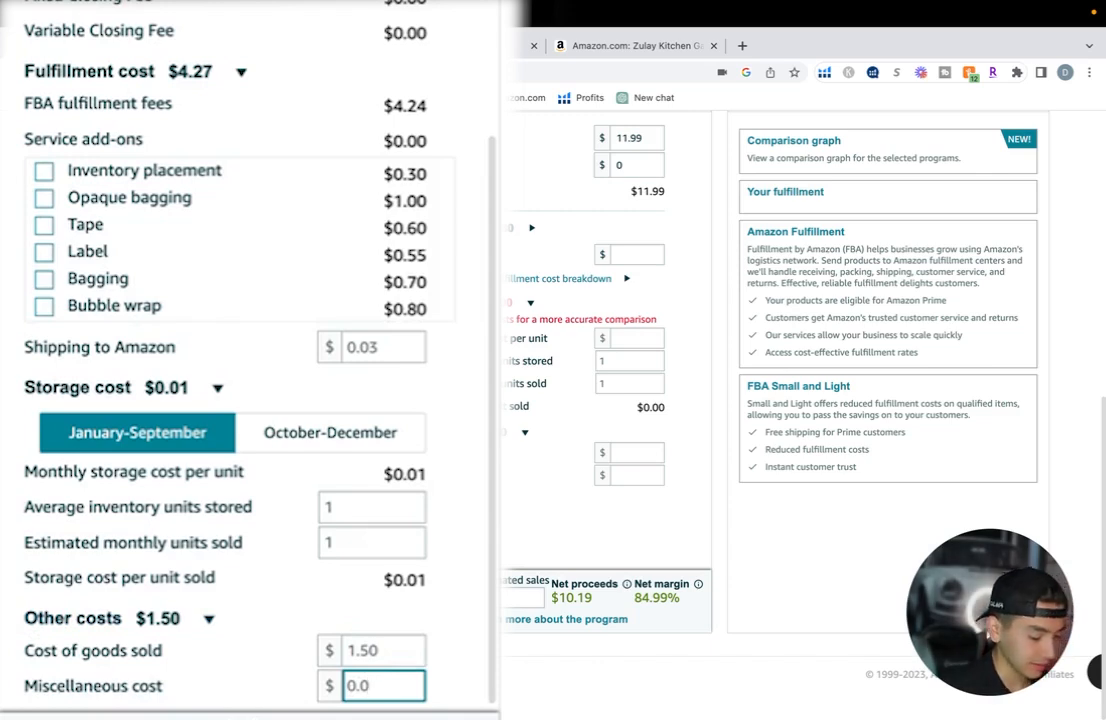
text(3)
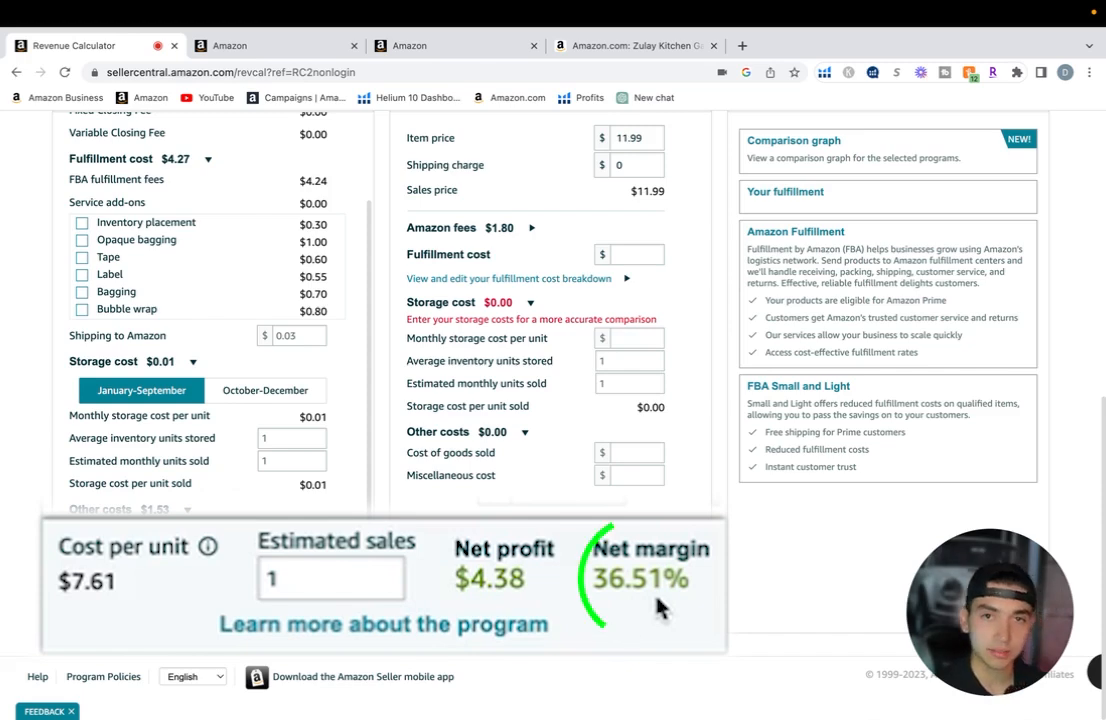
scroll(47, 613, up, 1)
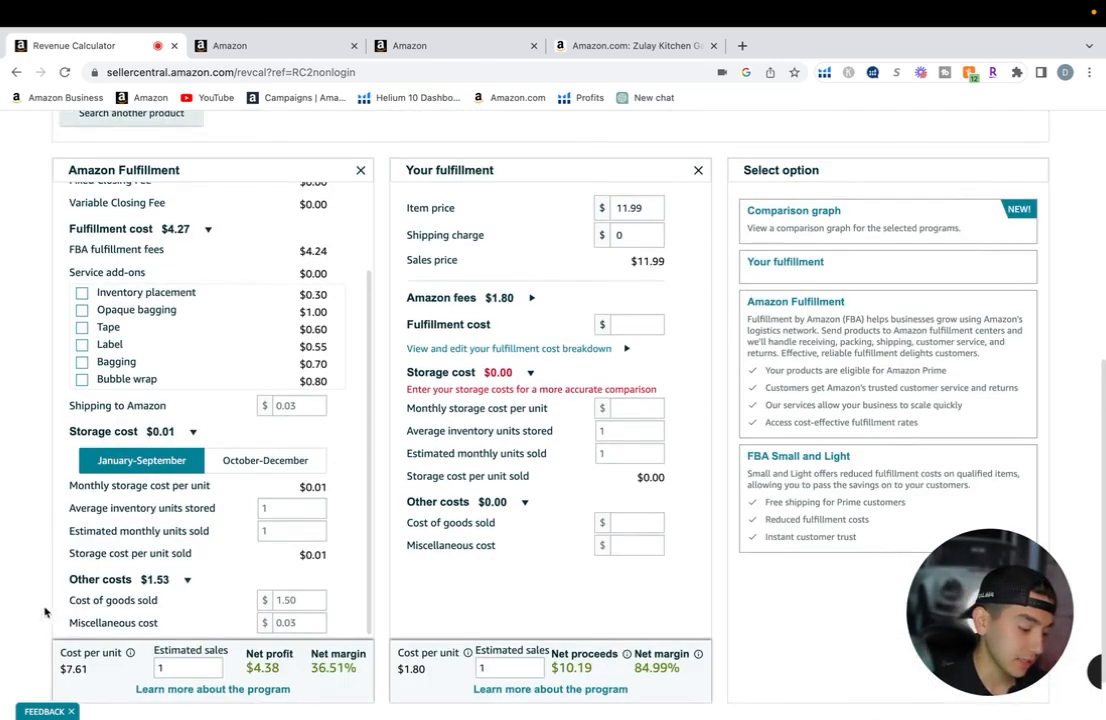
Examine the Amazon Fulfillment cost breakdown, net profit and net margin alongside the Your fulfillment estimate
scroll(20, 592, down, 1)
scroll(20, 592, up, 1)
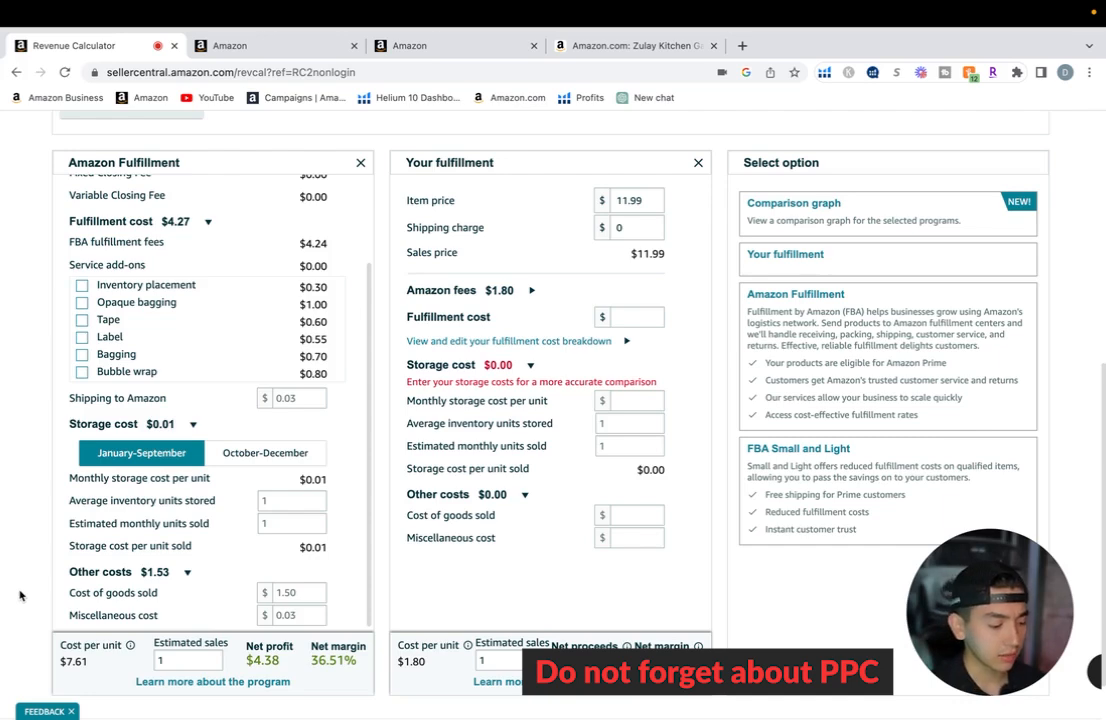
scroll(28, 490, down, 1)
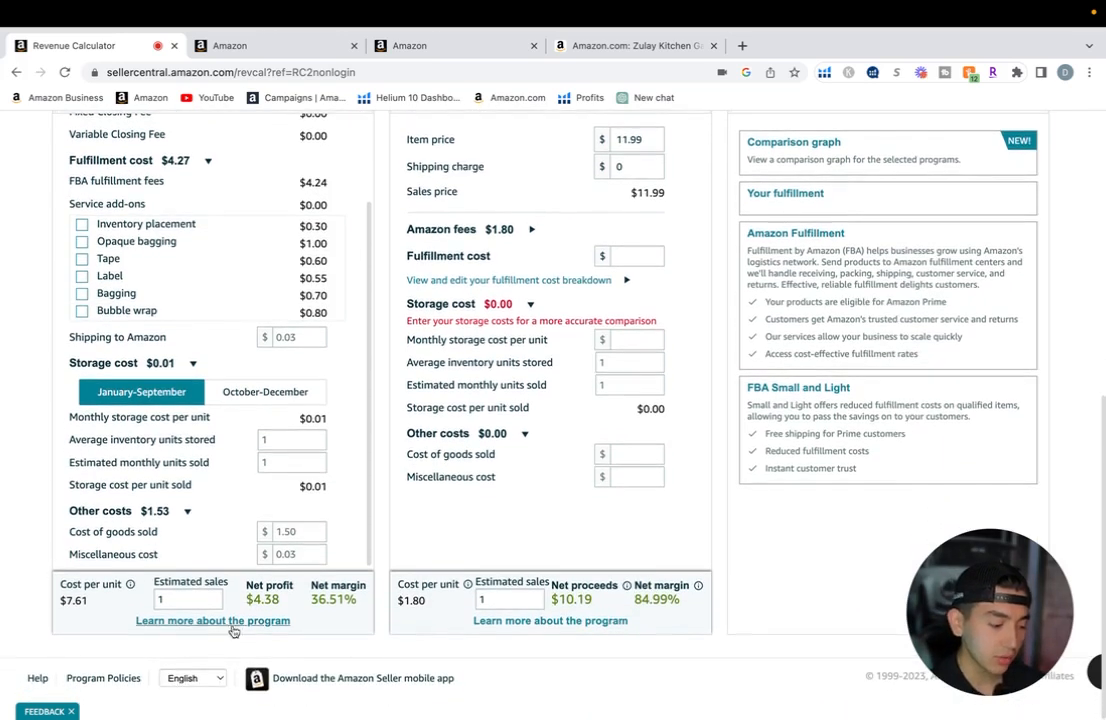
triple_click(254, 598)
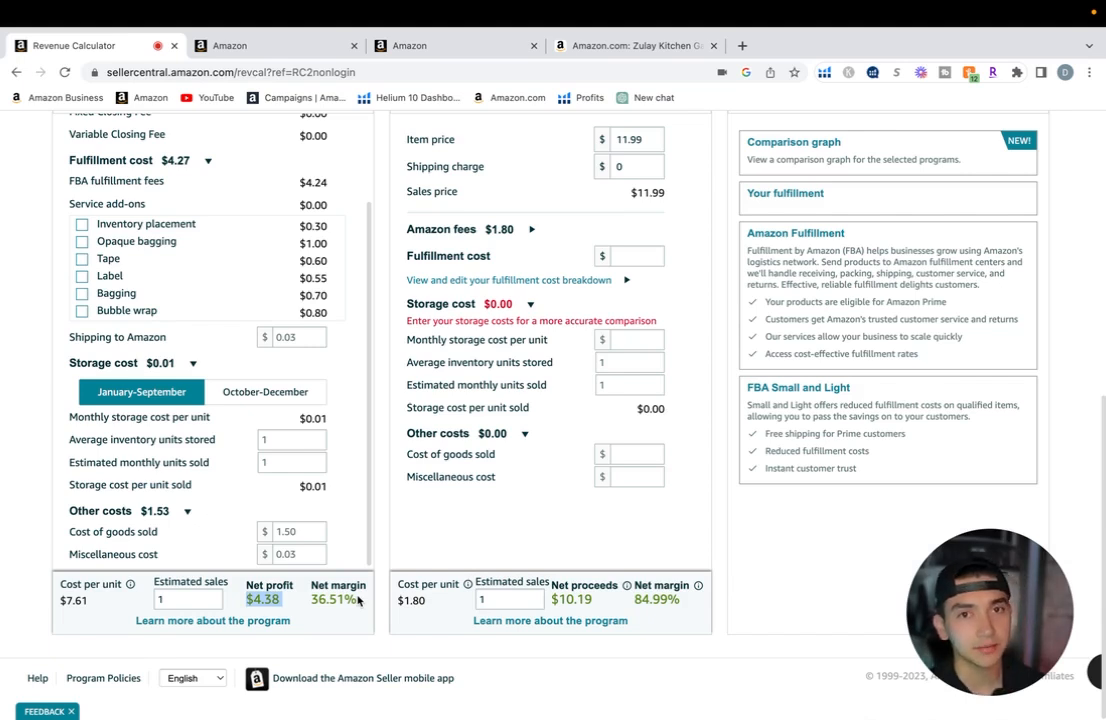
scroll(358, 600, up, 1)
scroll(175, 367, up, 3)
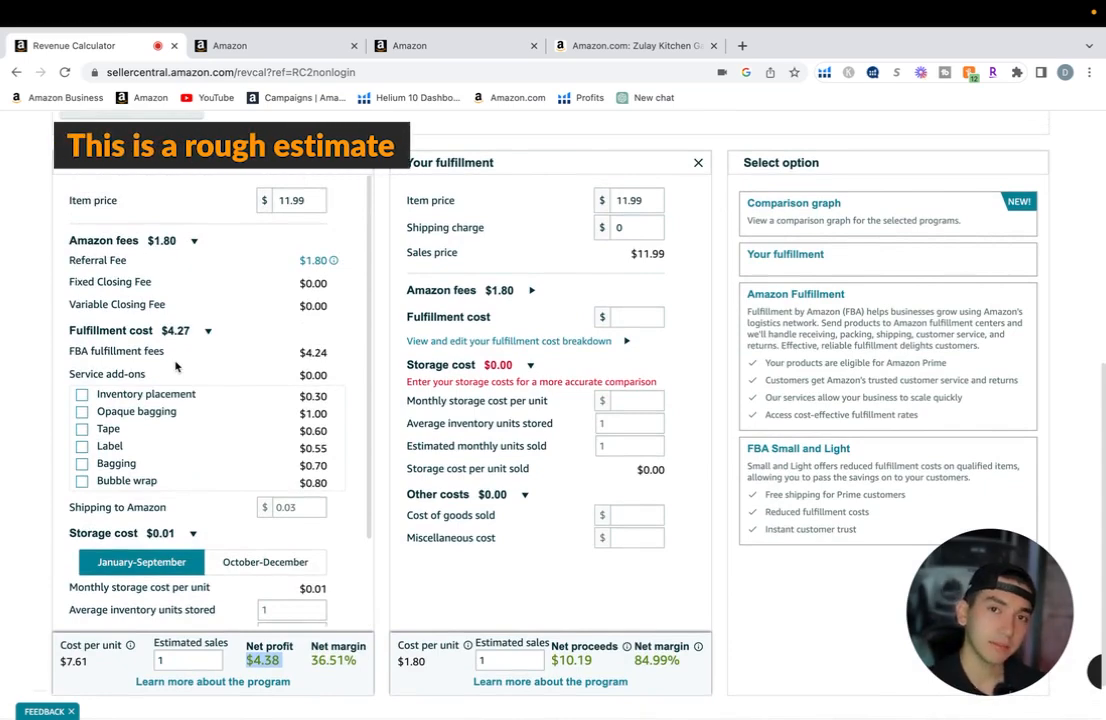
scroll(178, 365, down, 3)
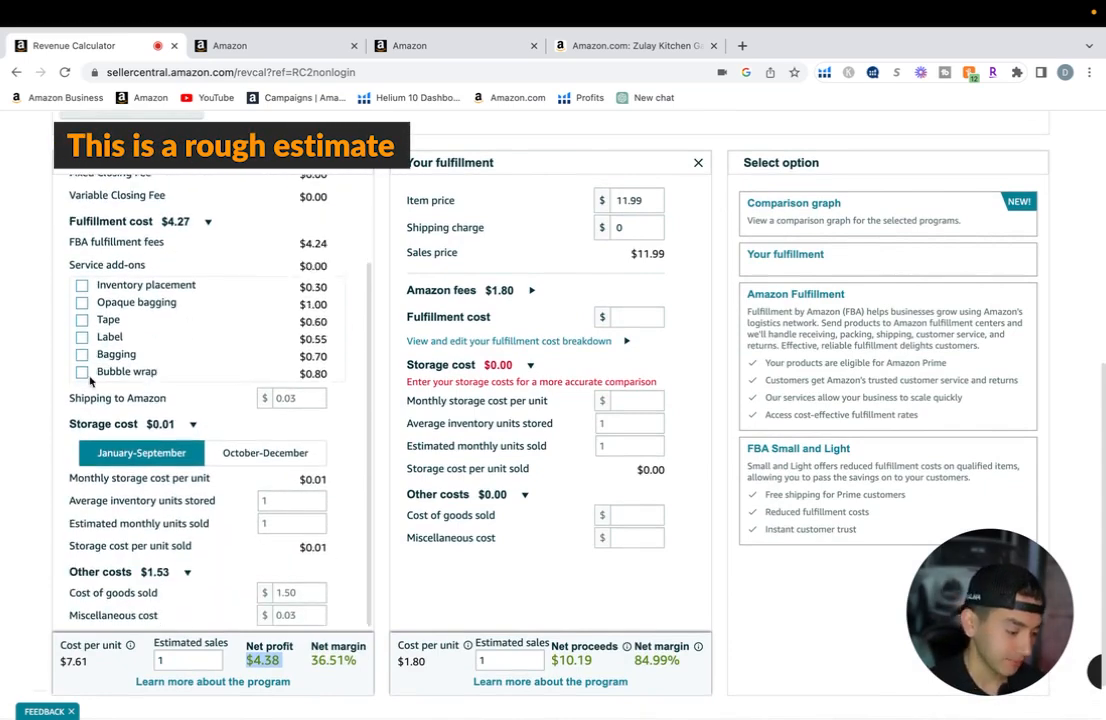
scroll(10, 430, up, 1)
scroll(70, 487, down, 2)
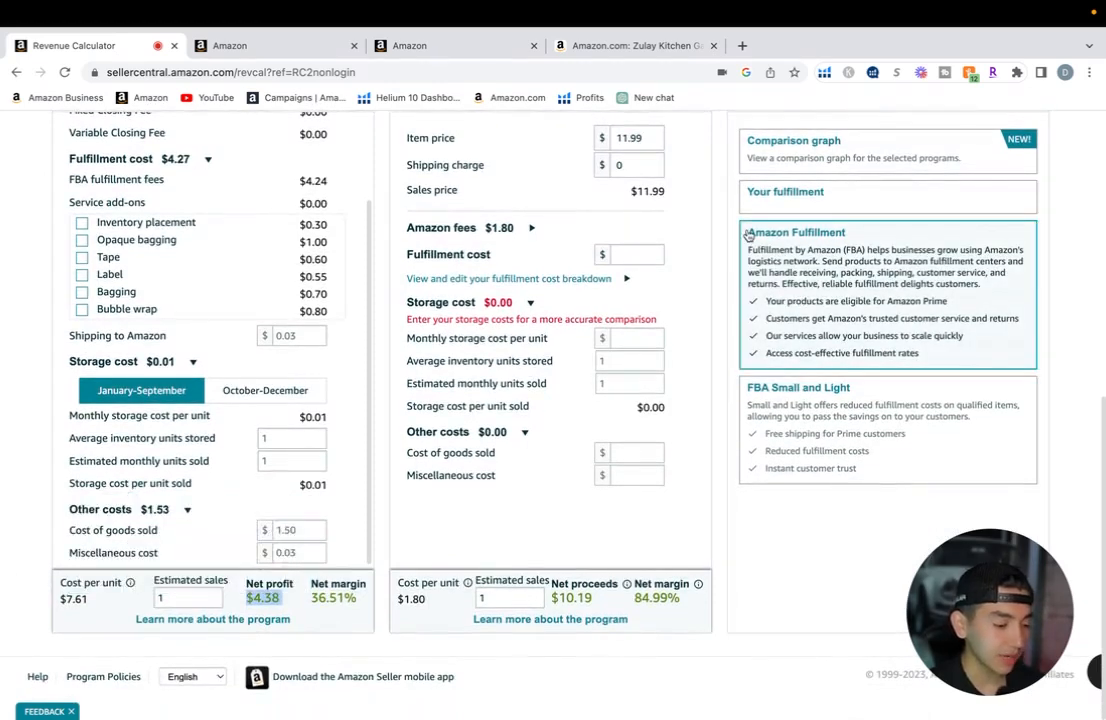
scroll(723, 222, up, 1)
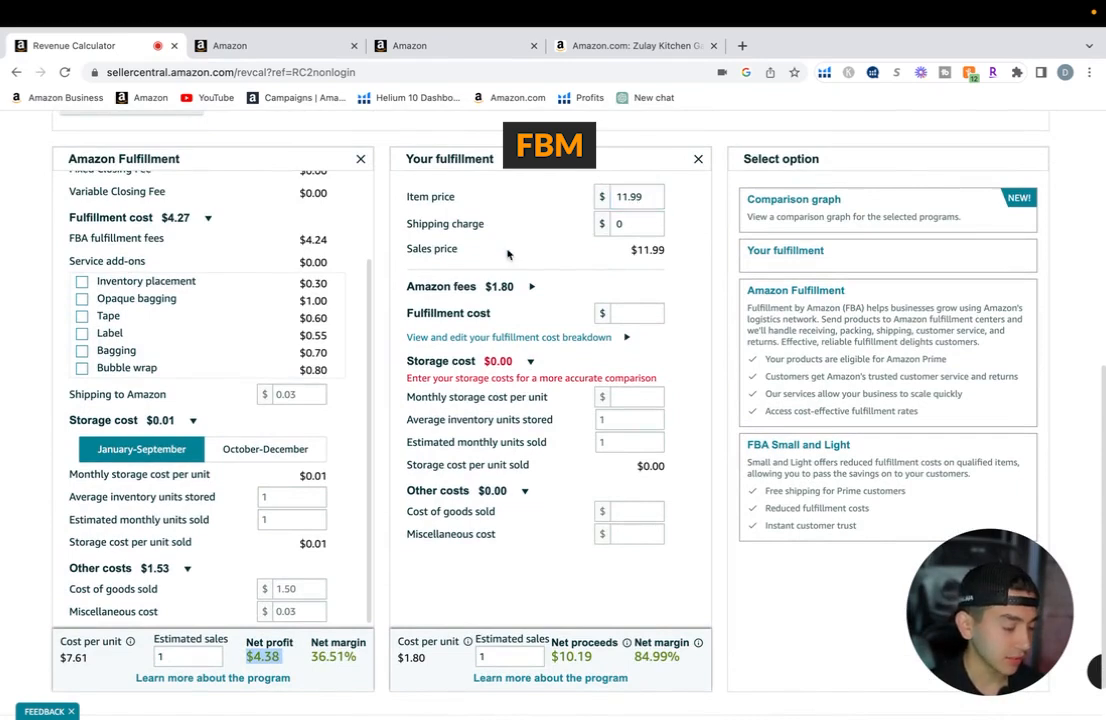
scroll(283, 263, up, 2)
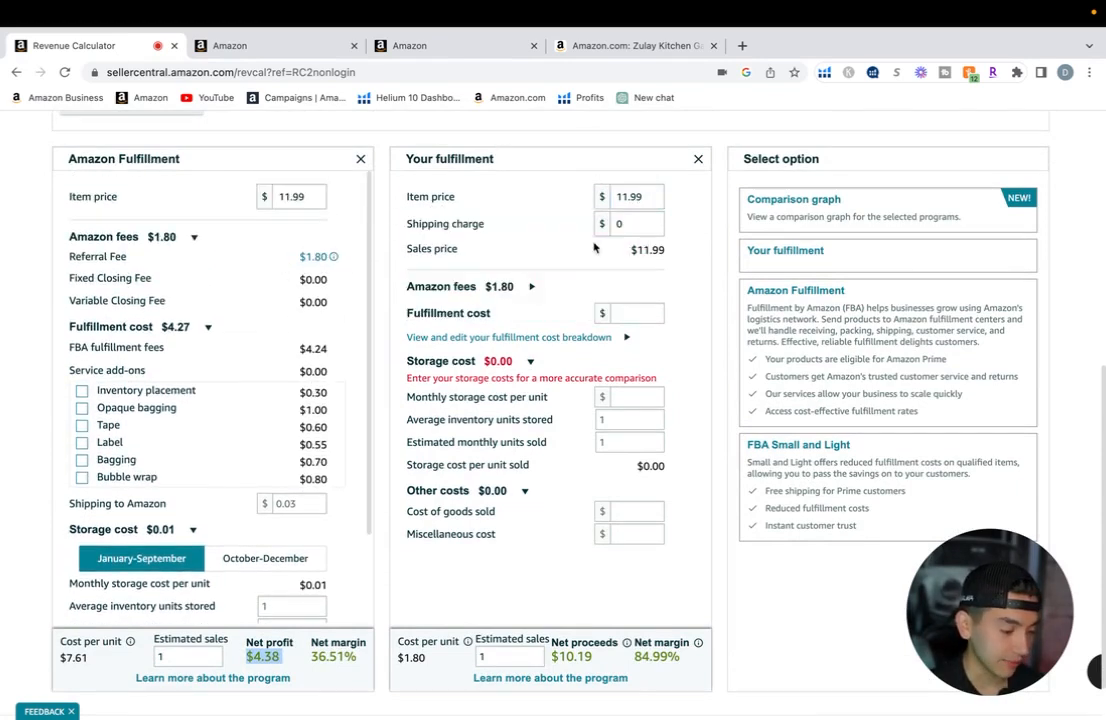
Set the Shipping charge in the Your fulfillment estimate to 3.50 to test its effect on the net proceeds
mouse_move(455, 222)
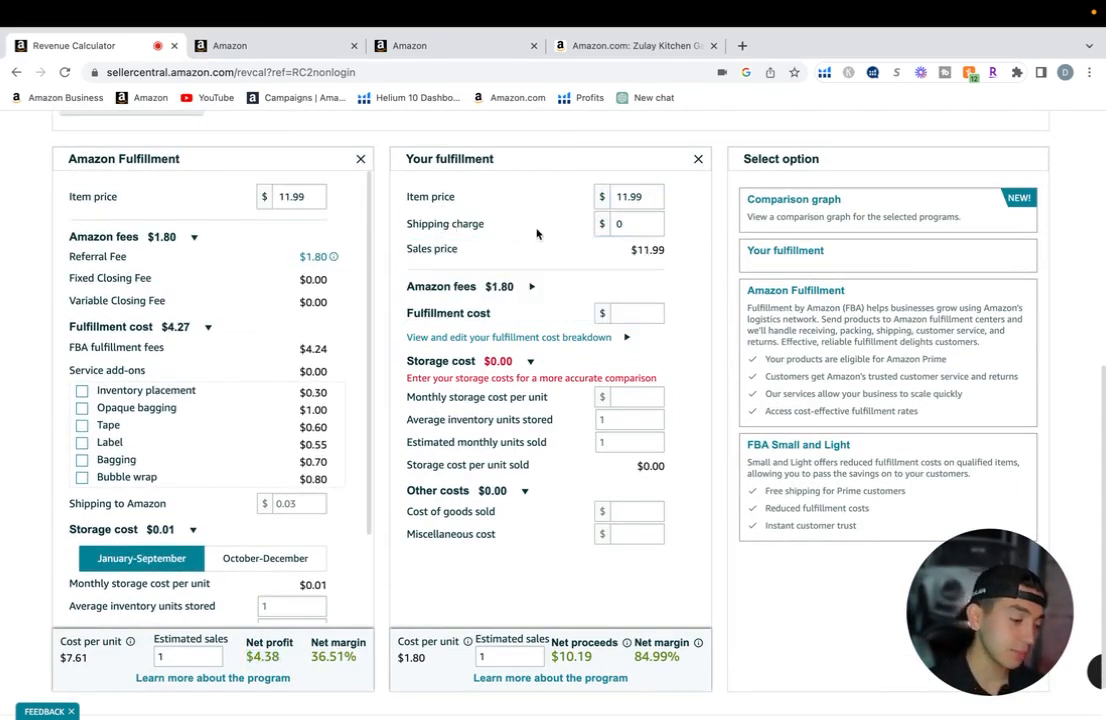
click(643, 226)
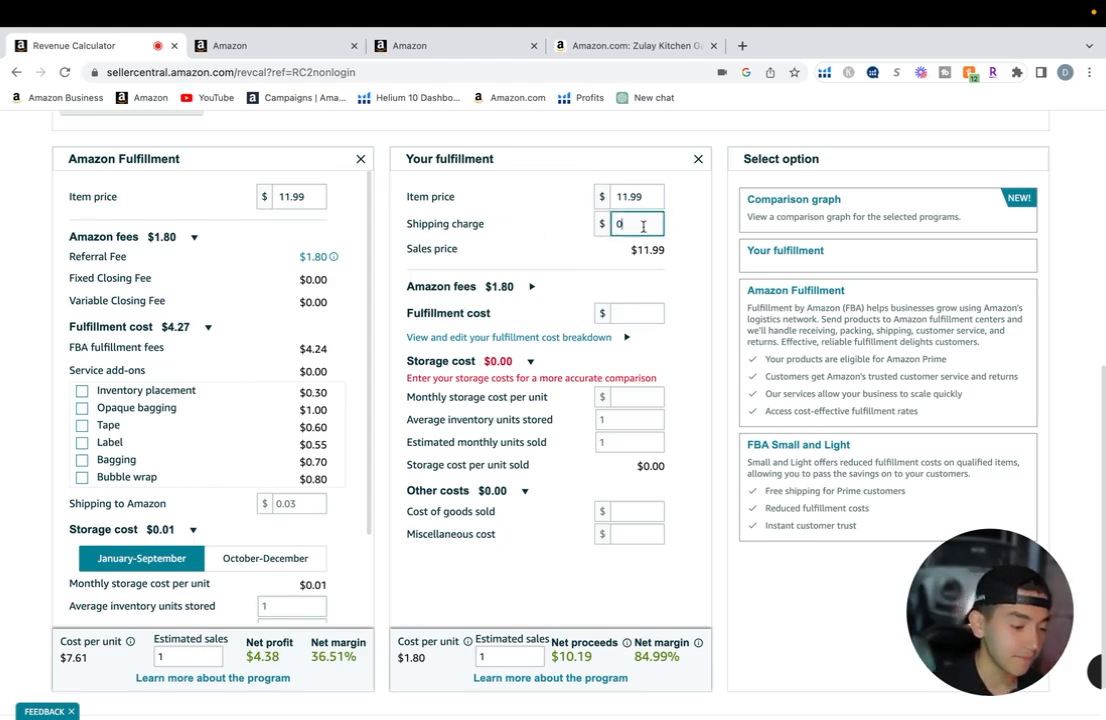
key(BackSpace)
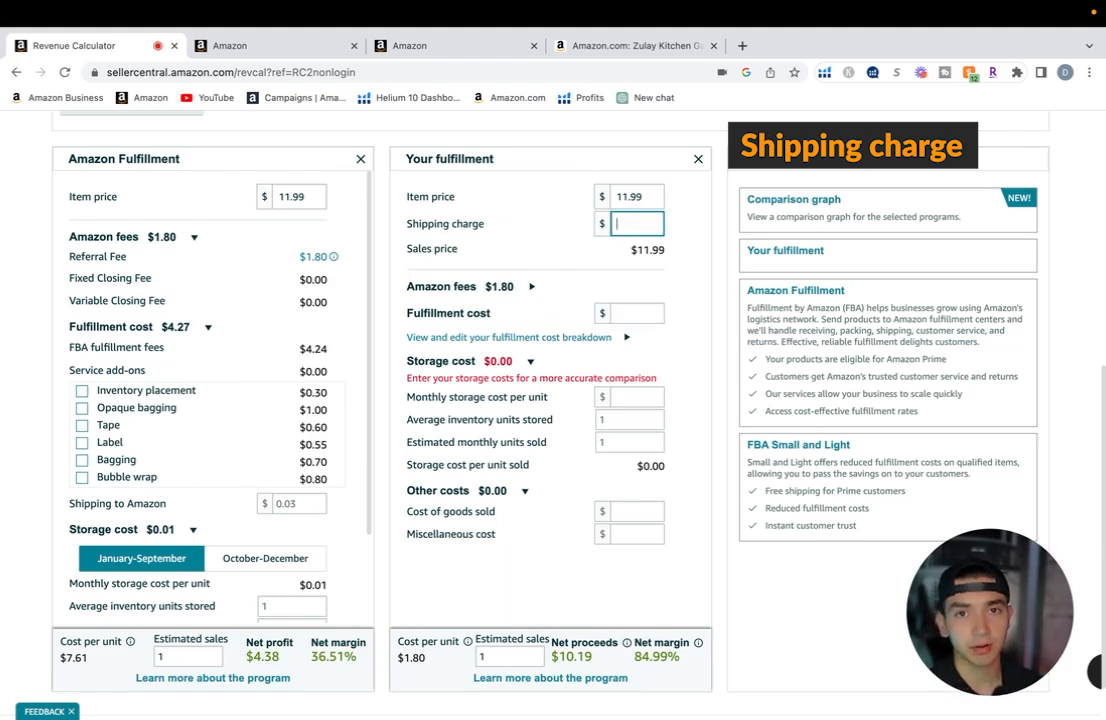
text(3)
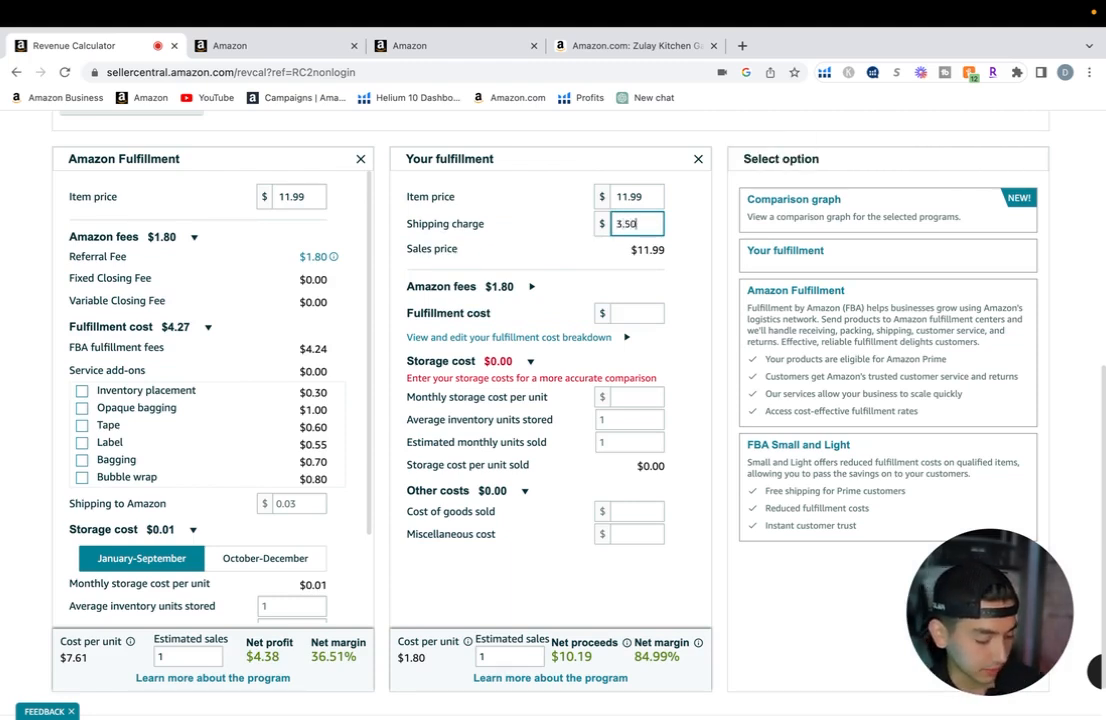
text(.50)
click(703, 232)
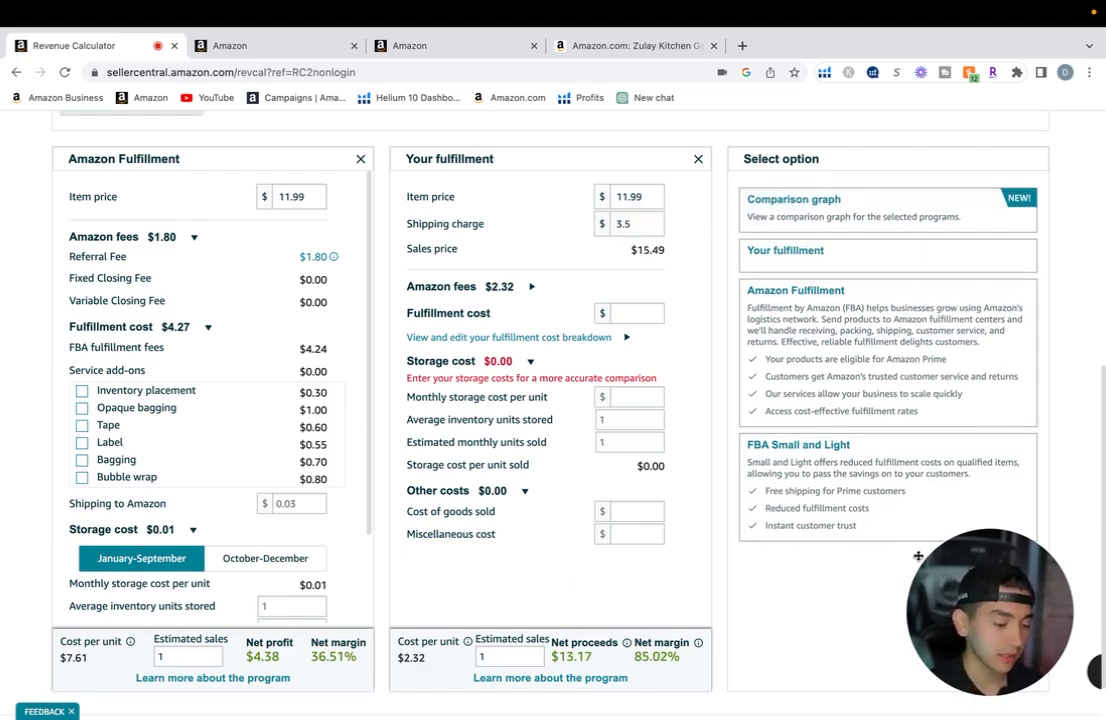
drag(968, 596, 67, 614)
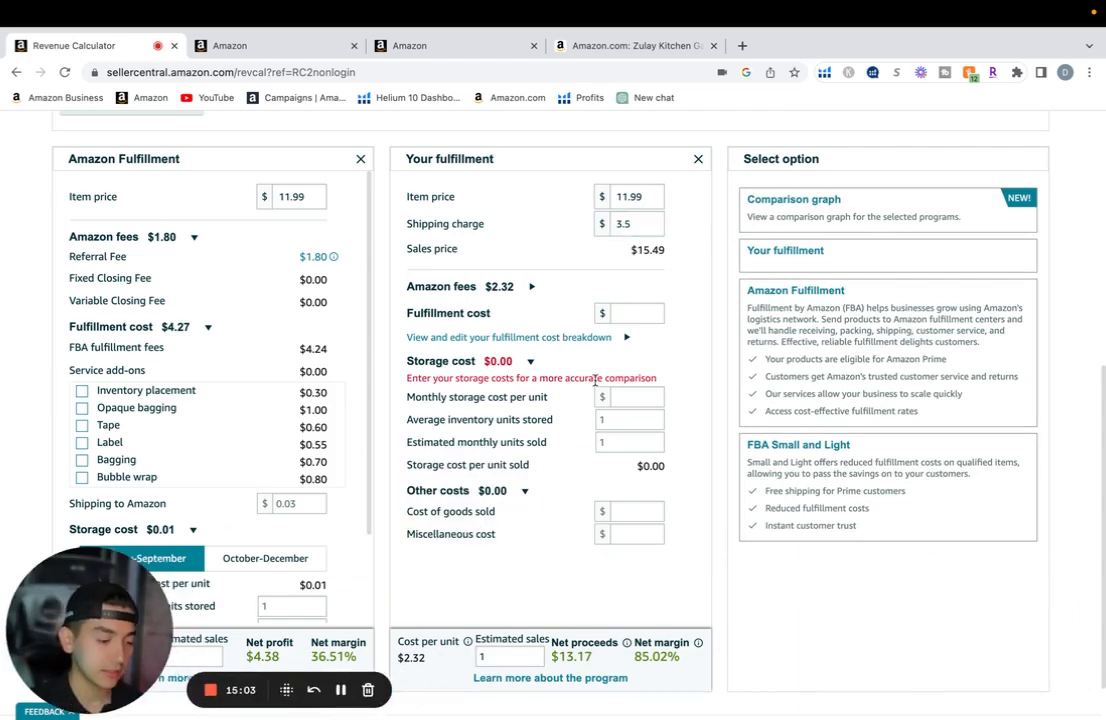
drag(105, 647, 933, 656)
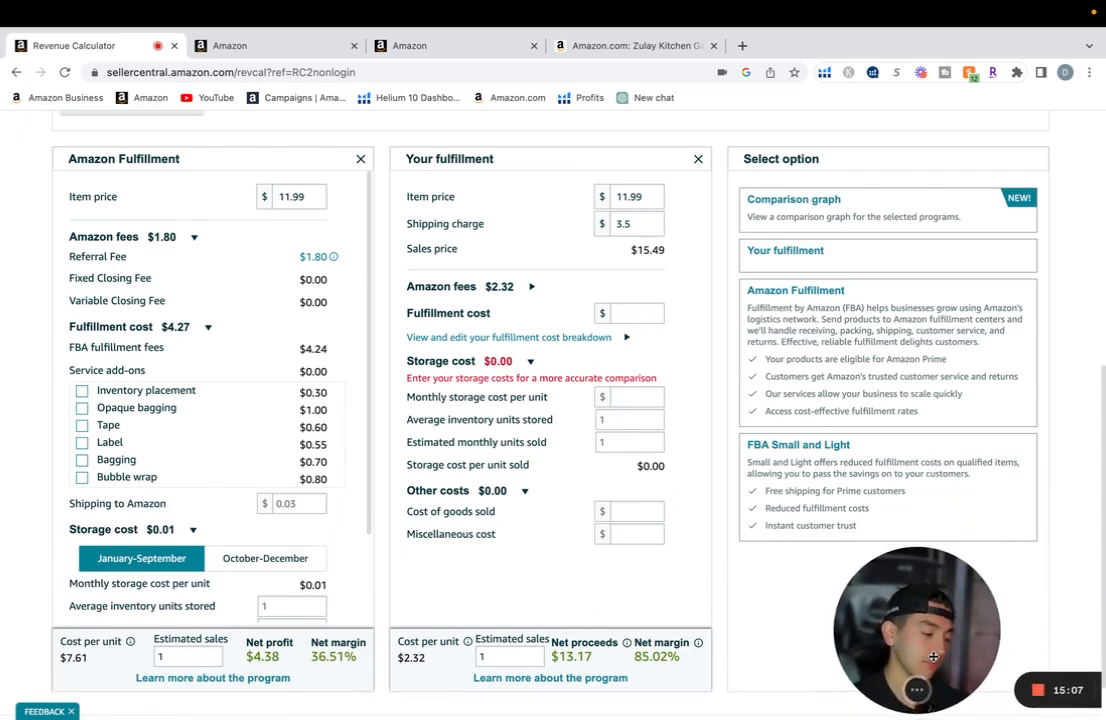
Replace the Shipping charge in the Your fulfillment estimate with 0
double_click(655, 225)
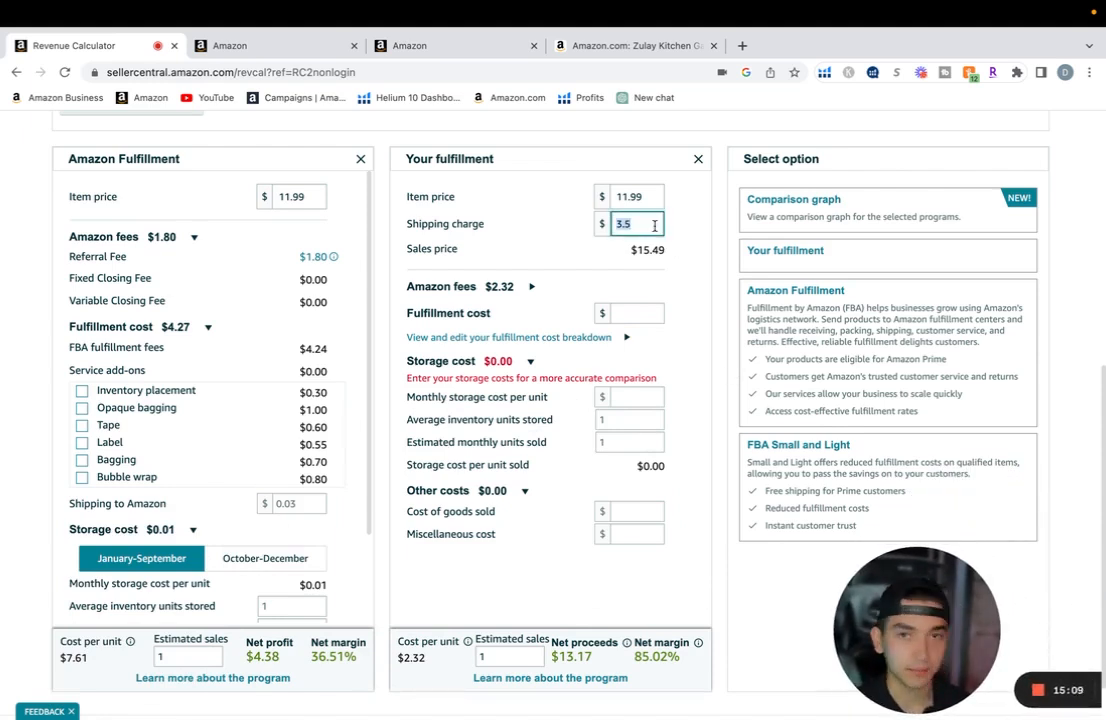
key(BackSpace)
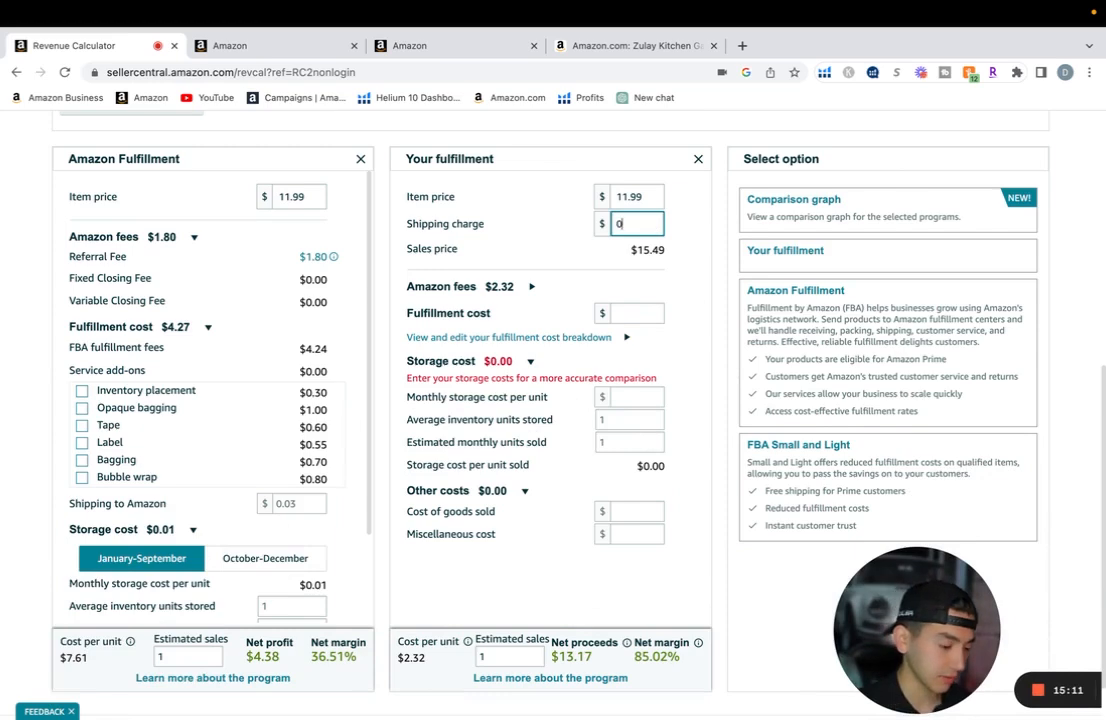
click(684, 275)
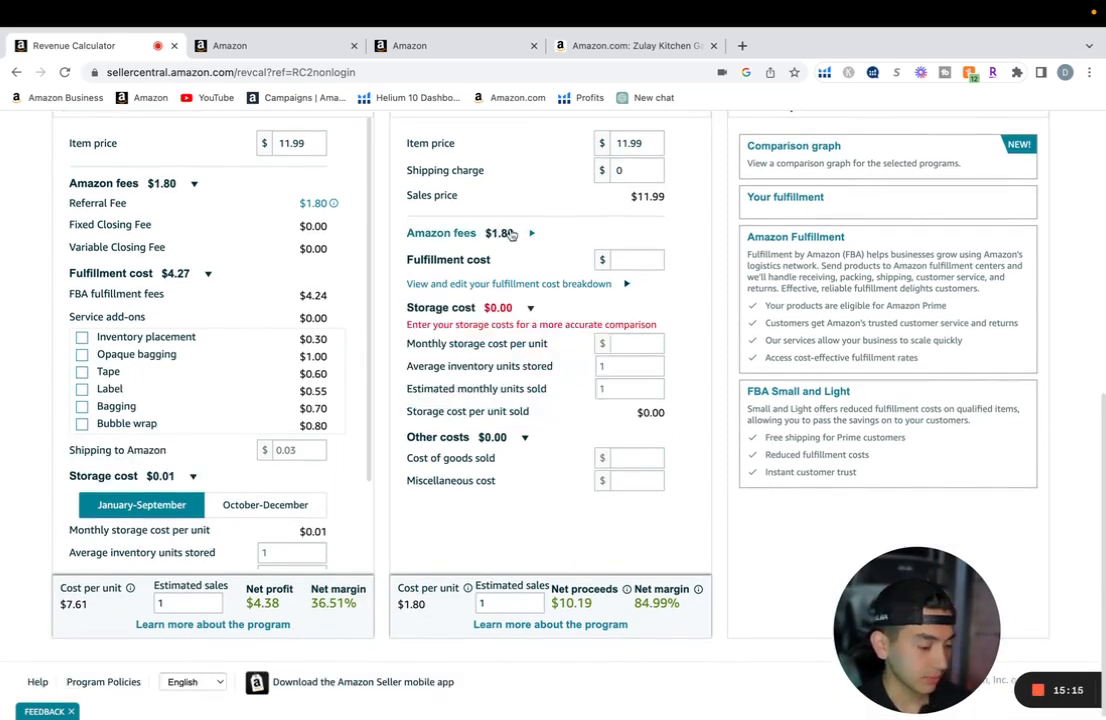
Expand the Amazon fees breakdown in the Your fulfillment estimate and compare it with the Amazon Fulfillment fees
click(515, 233)
scroll(674, 267, up, 1)
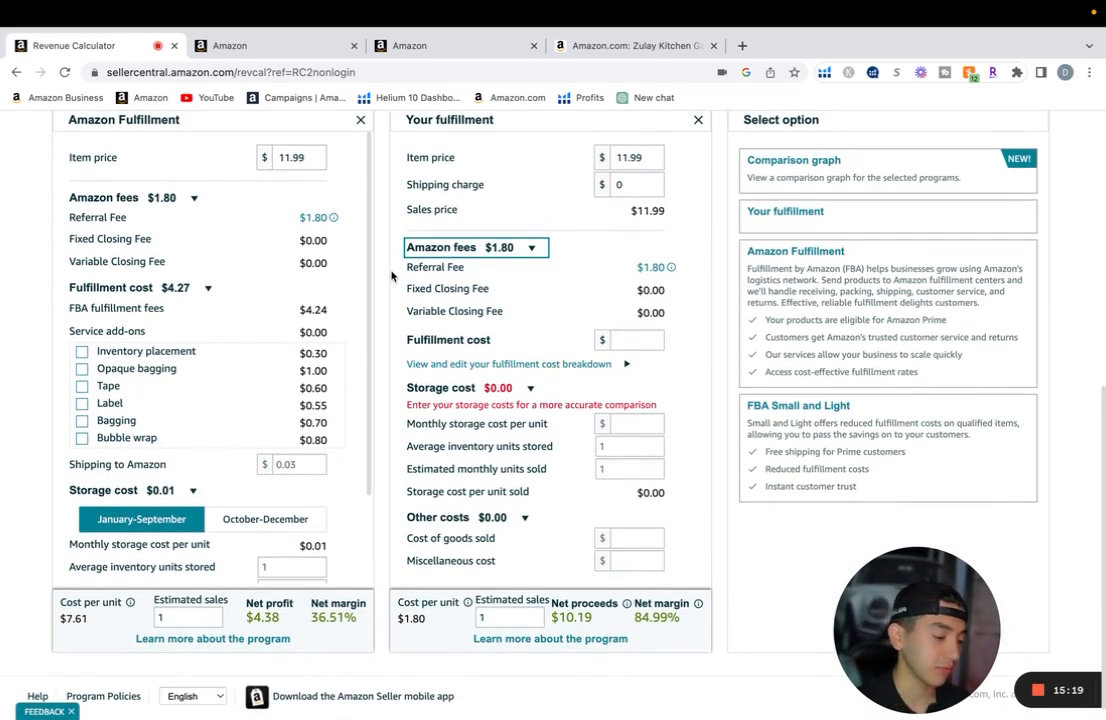
scroll(177, 267, up, 1)
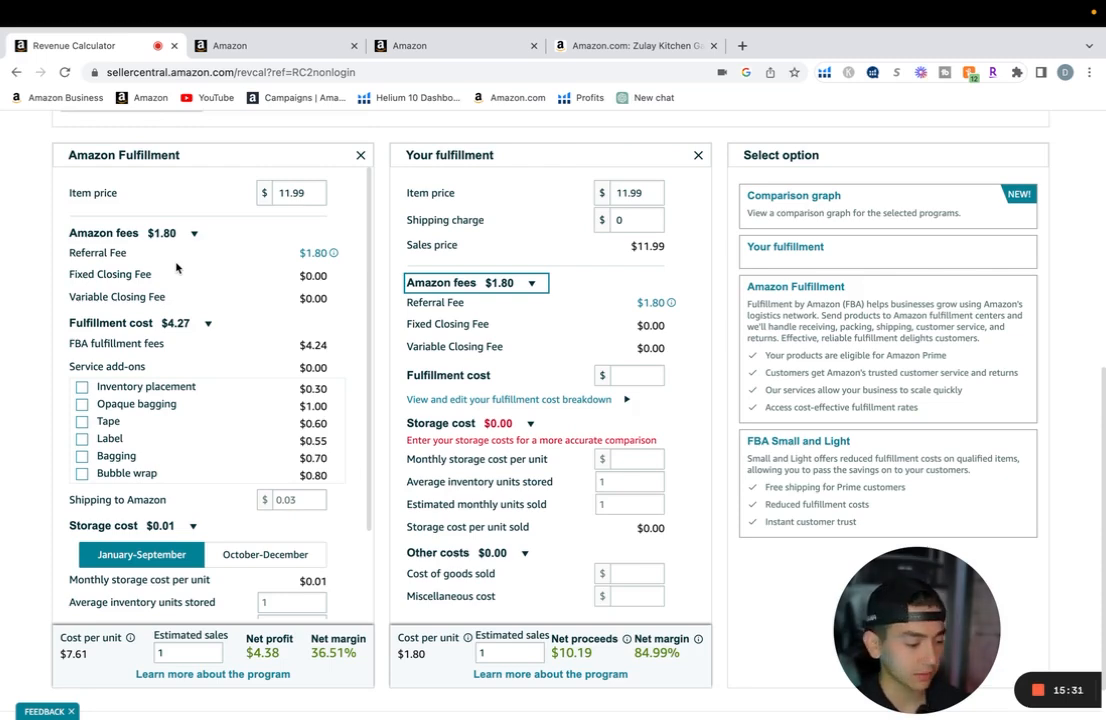
Check the closing fee help article for the categories it covers, and return to the Revenue Calculator
click(277, 45)
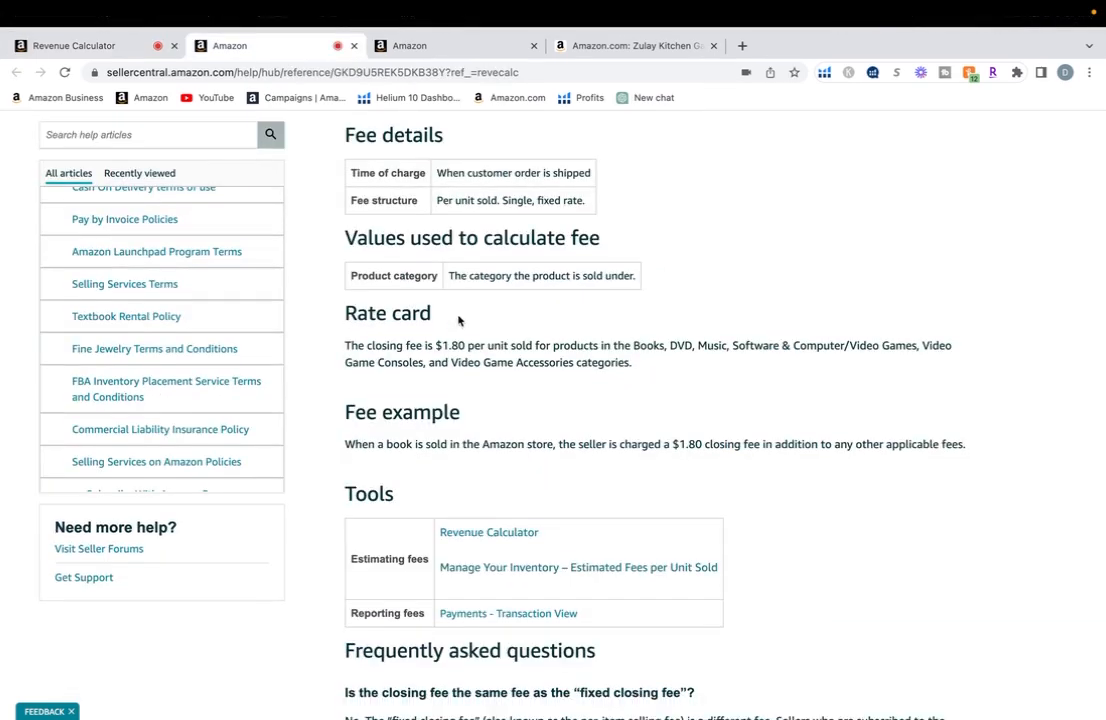
scroll(458, 320, up, 2)
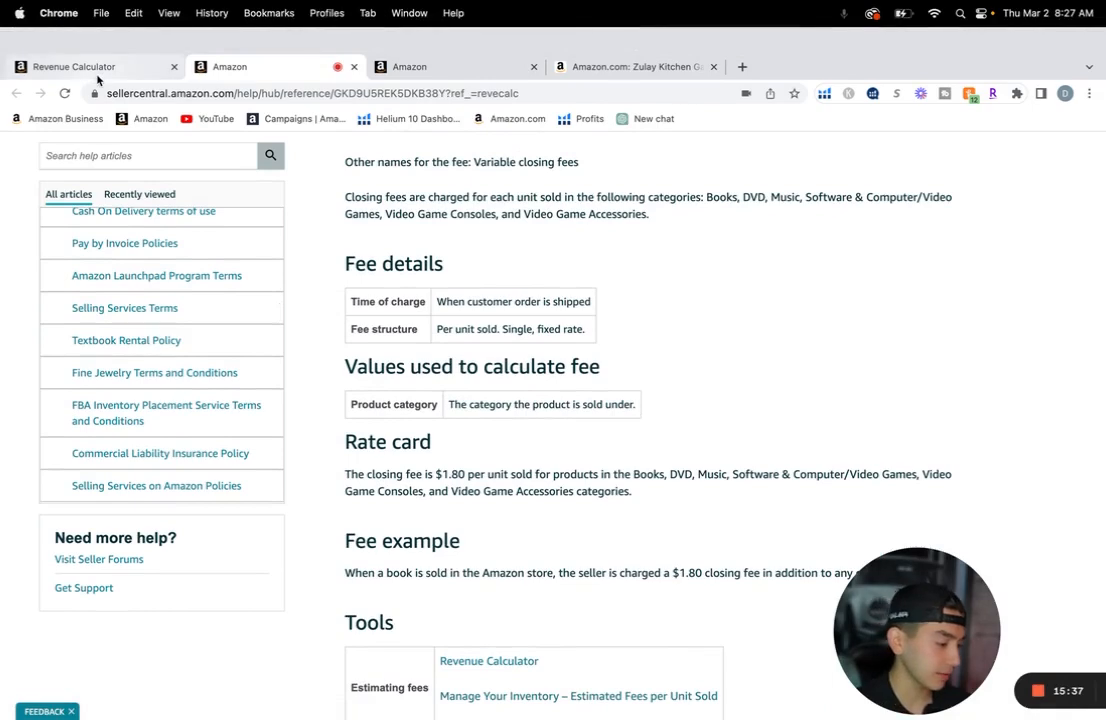
click(97, 76)
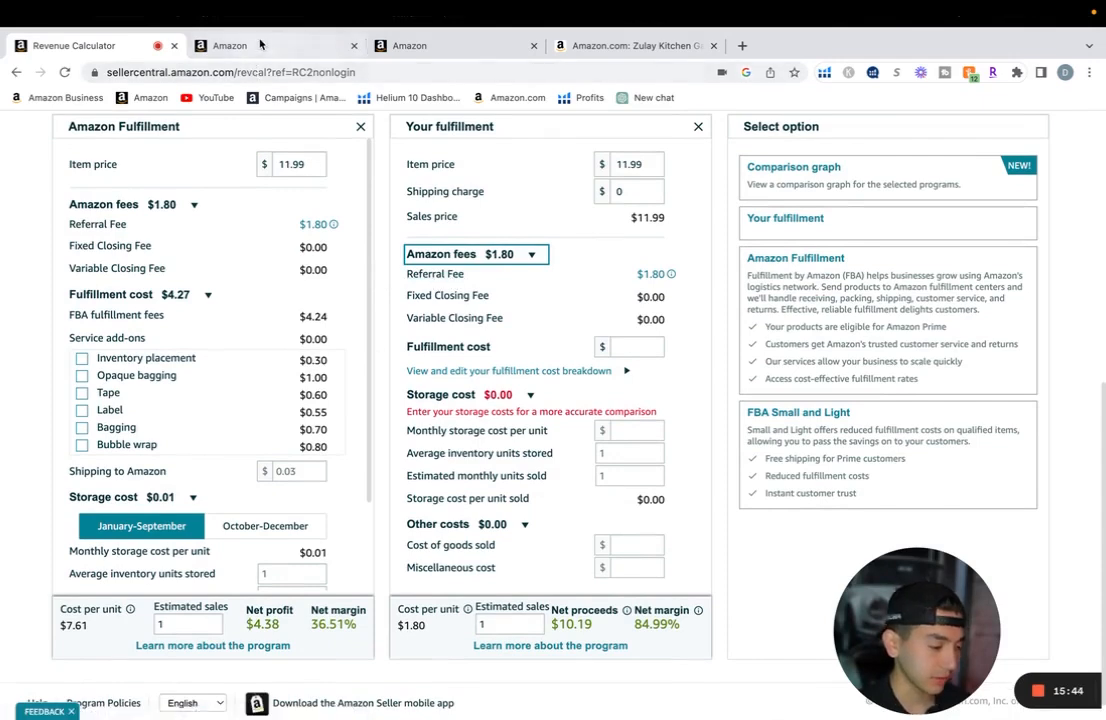
click(228, 45)
click(103, 47)
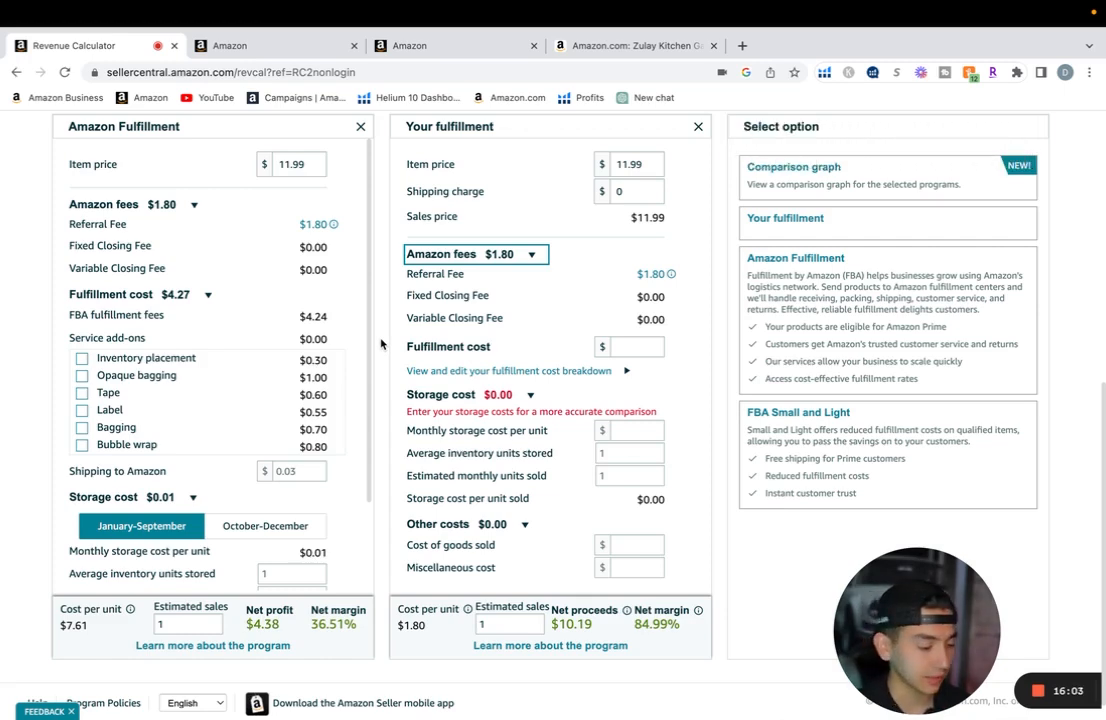
Review the Amazon fee lines in the Your fulfillment estimate and set its Fulfillment cost to 3.50
scroll(380, 344, up, 1)
scroll(380, 344, up, 1)
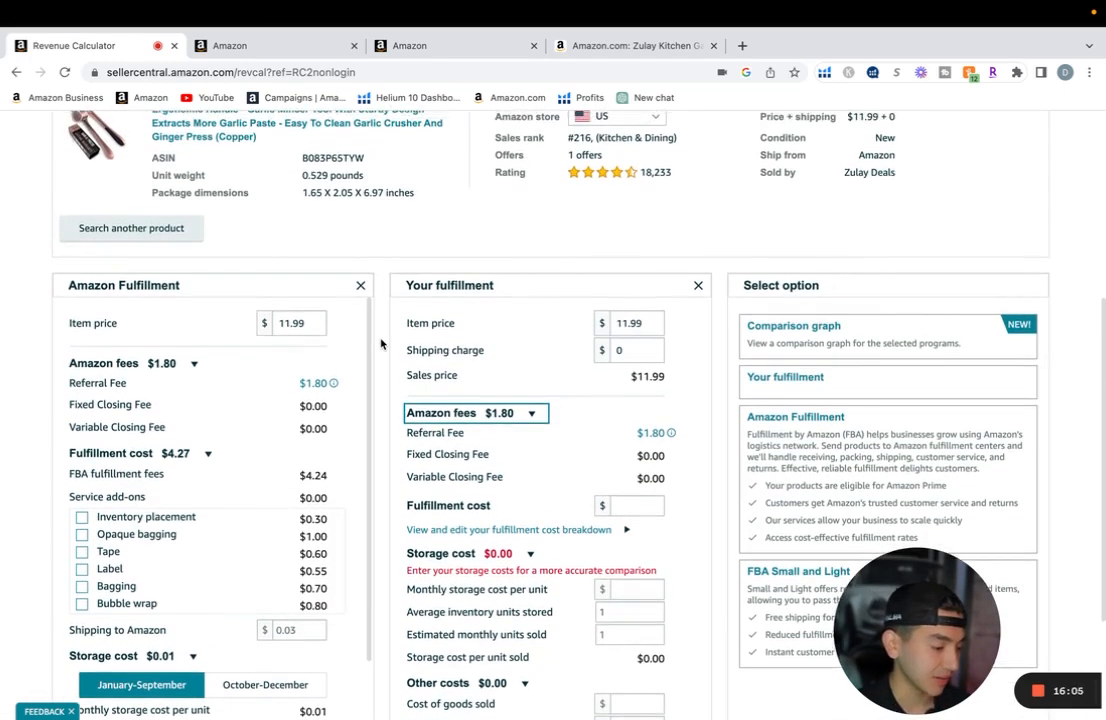
scroll(380, 344, up, 1)
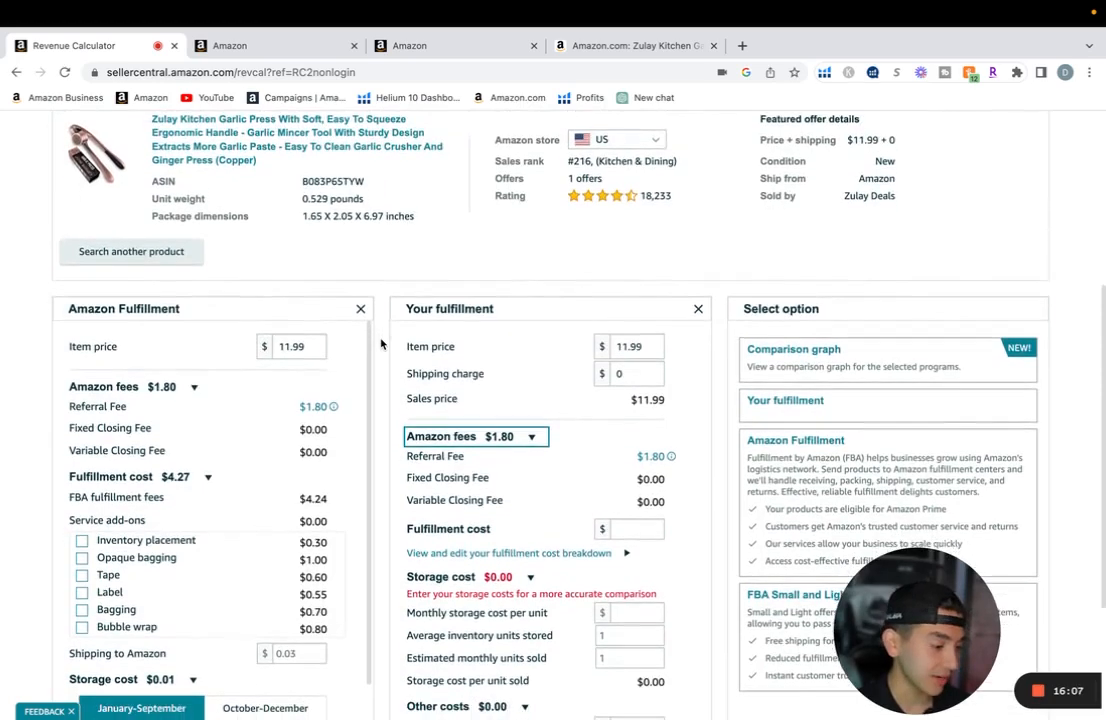
scroll(380, 344, down, 1)
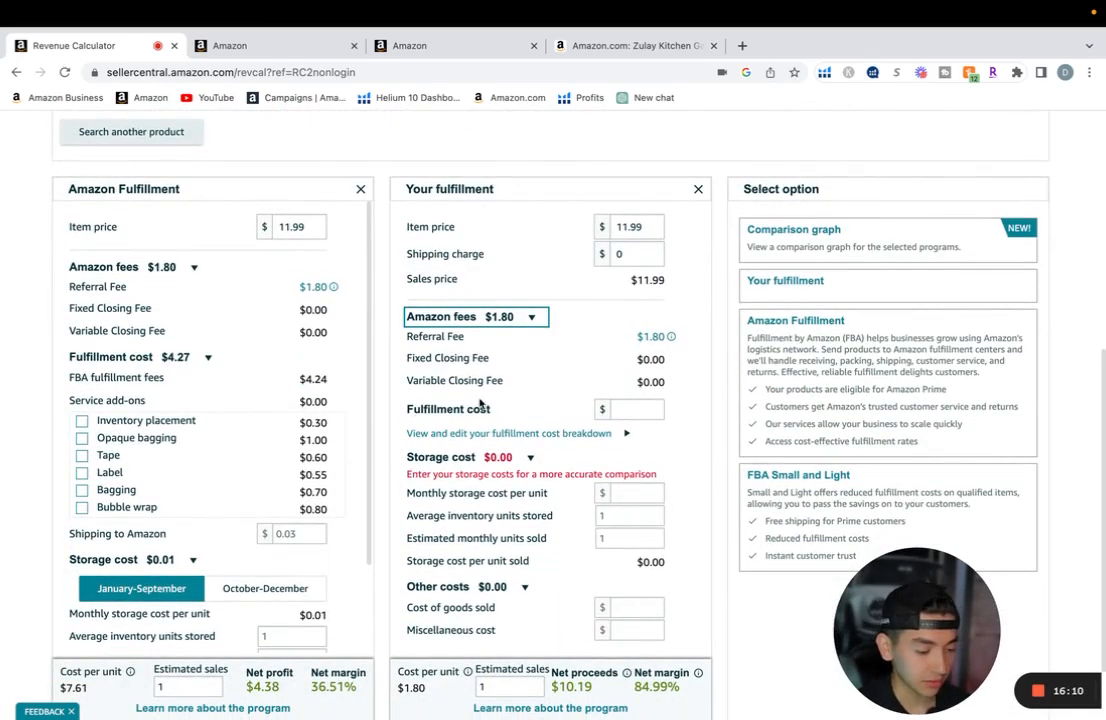
scroll(491, 402, down, 1)
mouse_move(433, 285)
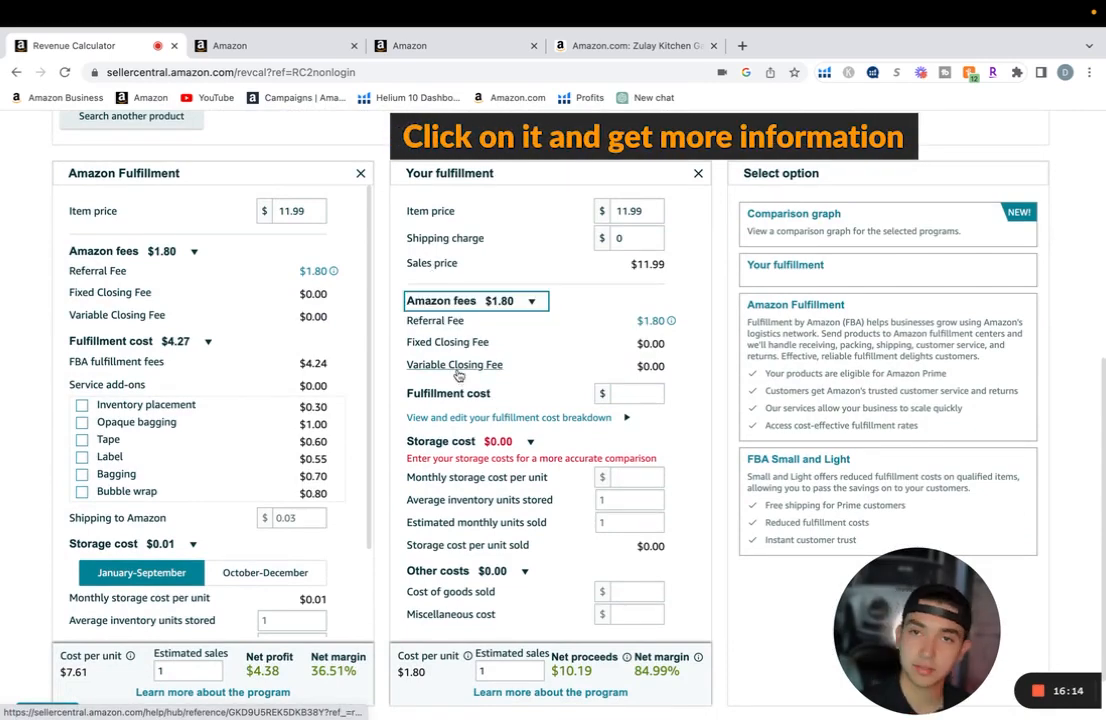
scroll(457, 374, down, 1)
drag(406, 355, 497, 370)
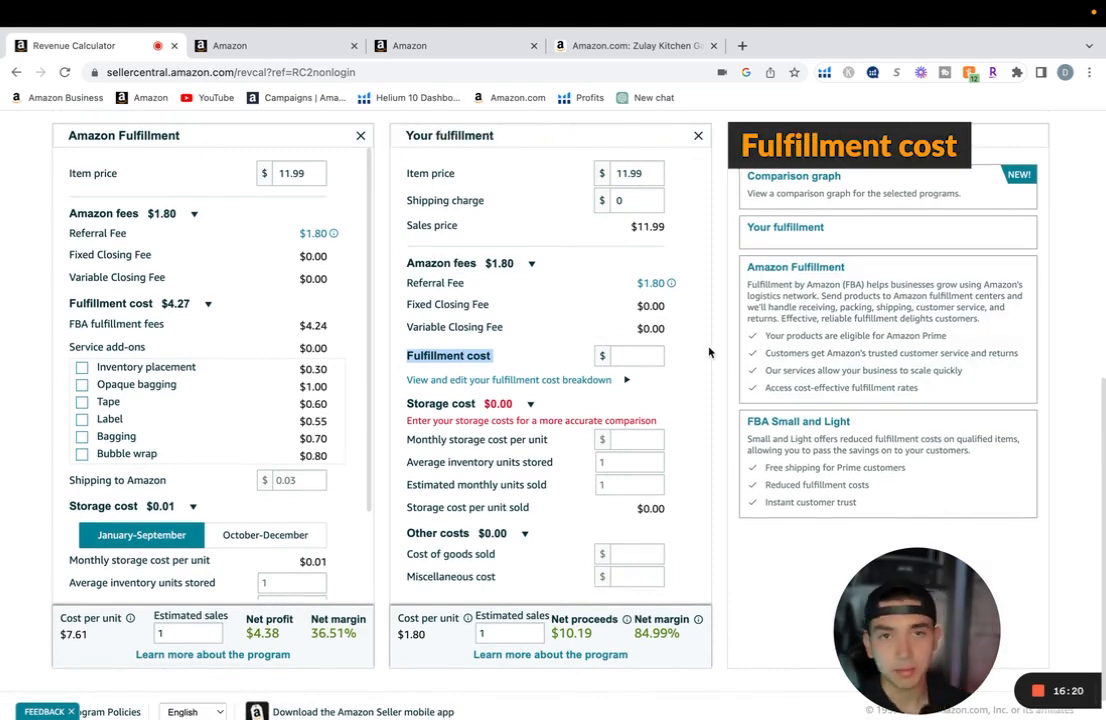
click(649, 355)
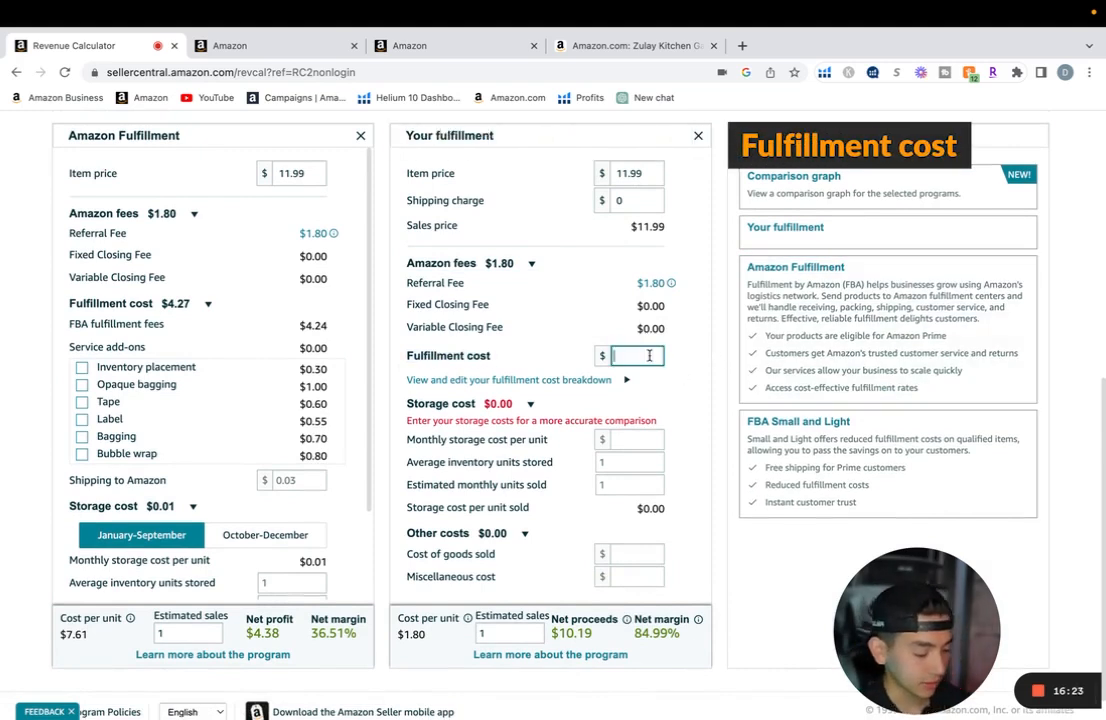
text(3.50)
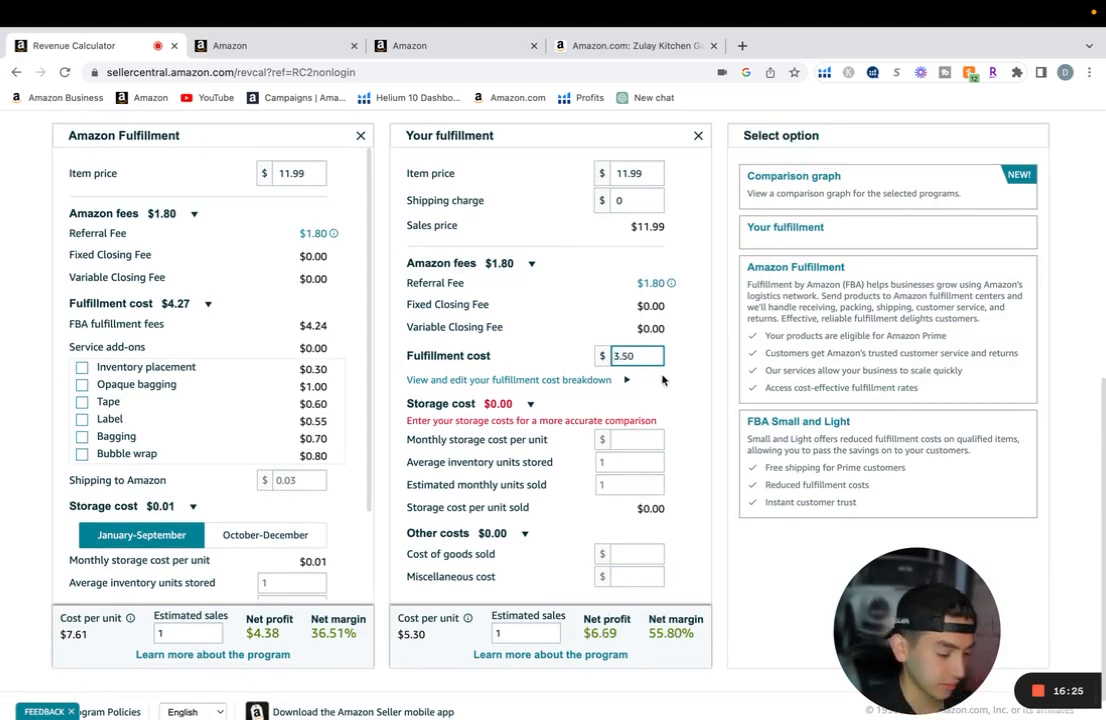
click(691, 400)
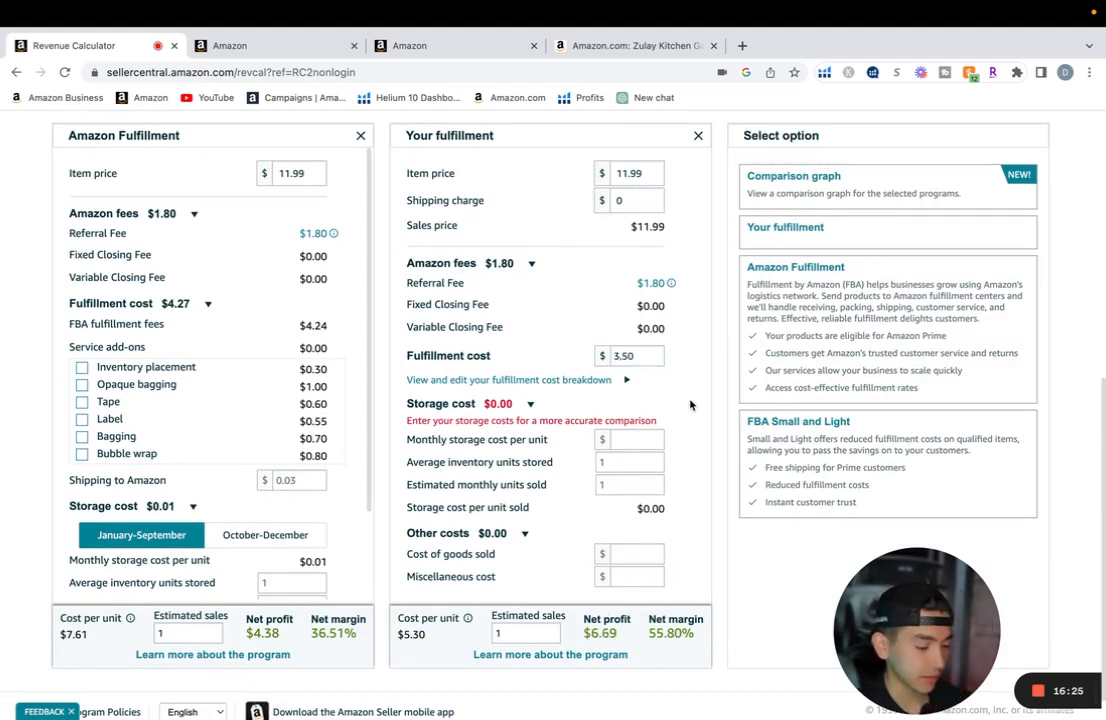
Expand the fulfillment cost breakdown in the Your fulfillment estimate and review its labor, packing, shipping and customer service items
click(628, 381)
scroll(661, 414, down, 1)
scroll(658, 410, down, 1)
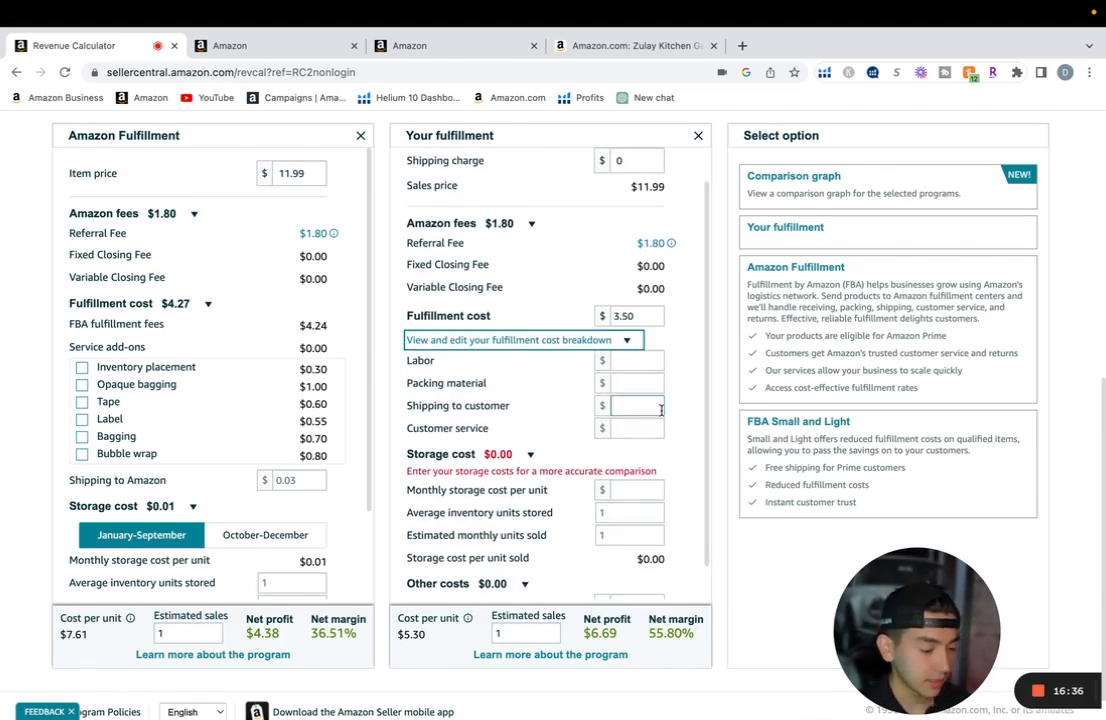
double_click(417, 363)
click(425, 381)
double_click(430, 385)
scroll(430, 385, down, 1)
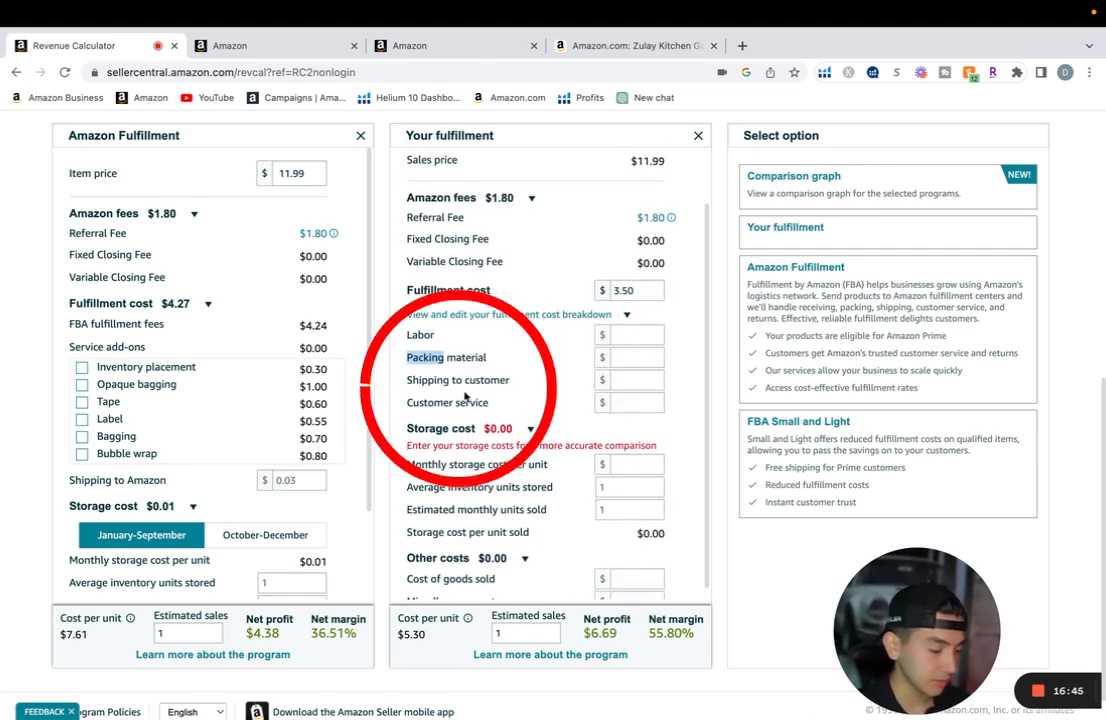
Set Labor to 0.05 and Packing material to 0.03 in the fulfillment cost breakdown
click(636, 335)
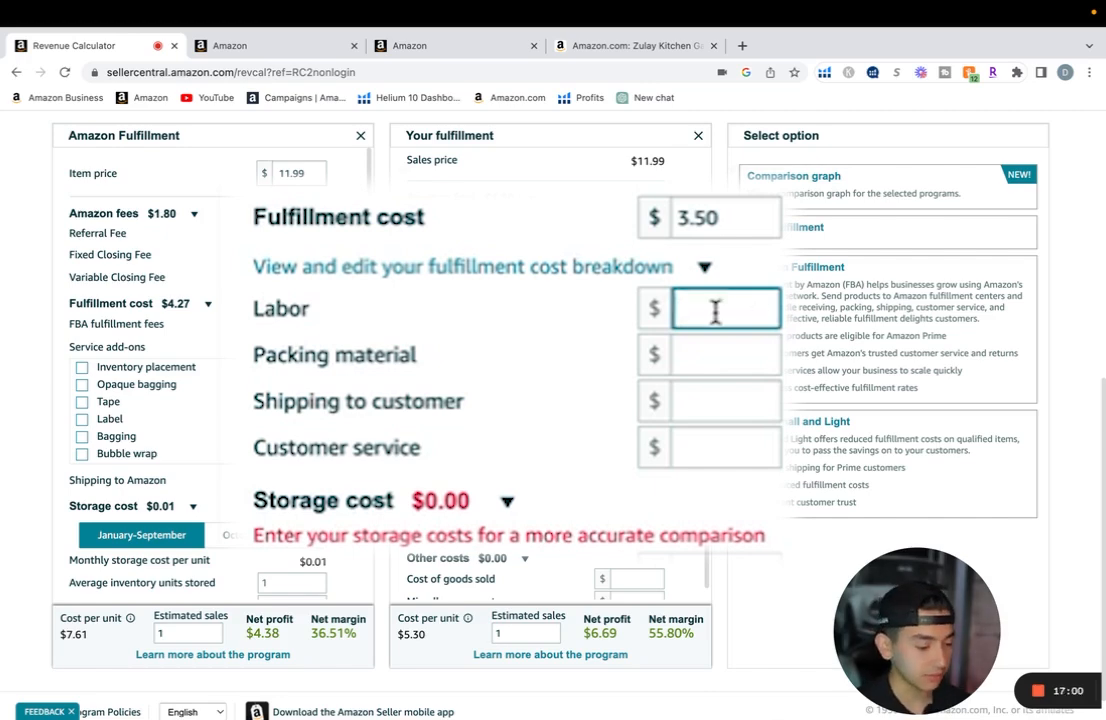
text(0.5)
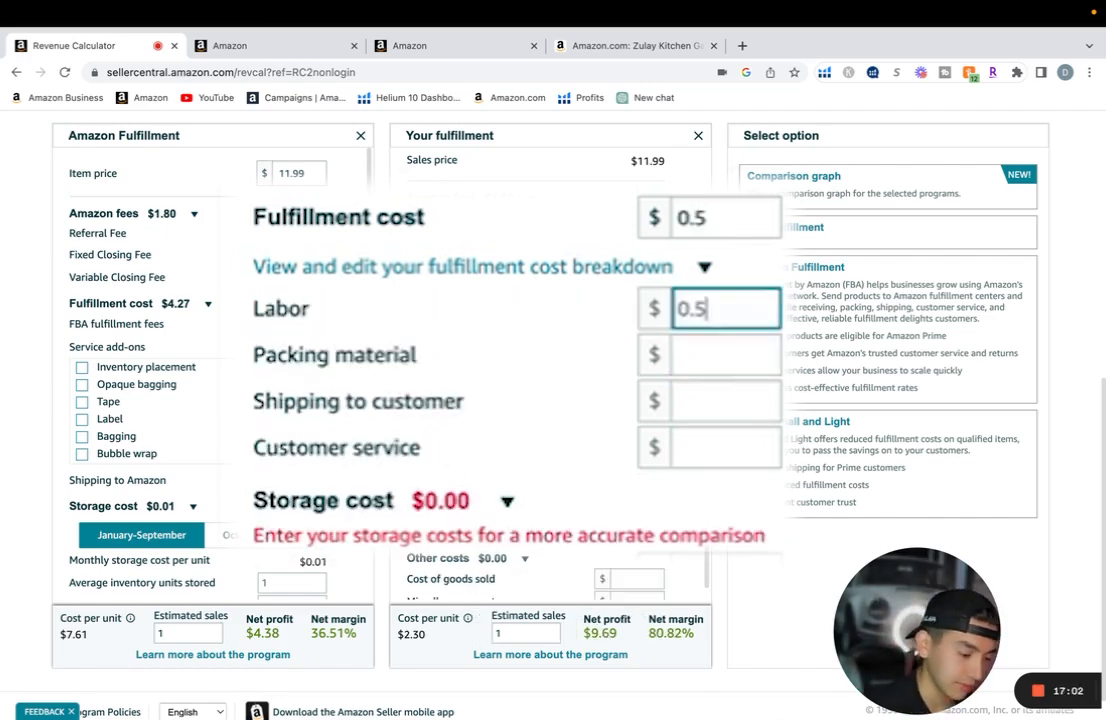
click(733, 350)
click(630, 335)
text(0)
click(637, 357)
text(0)
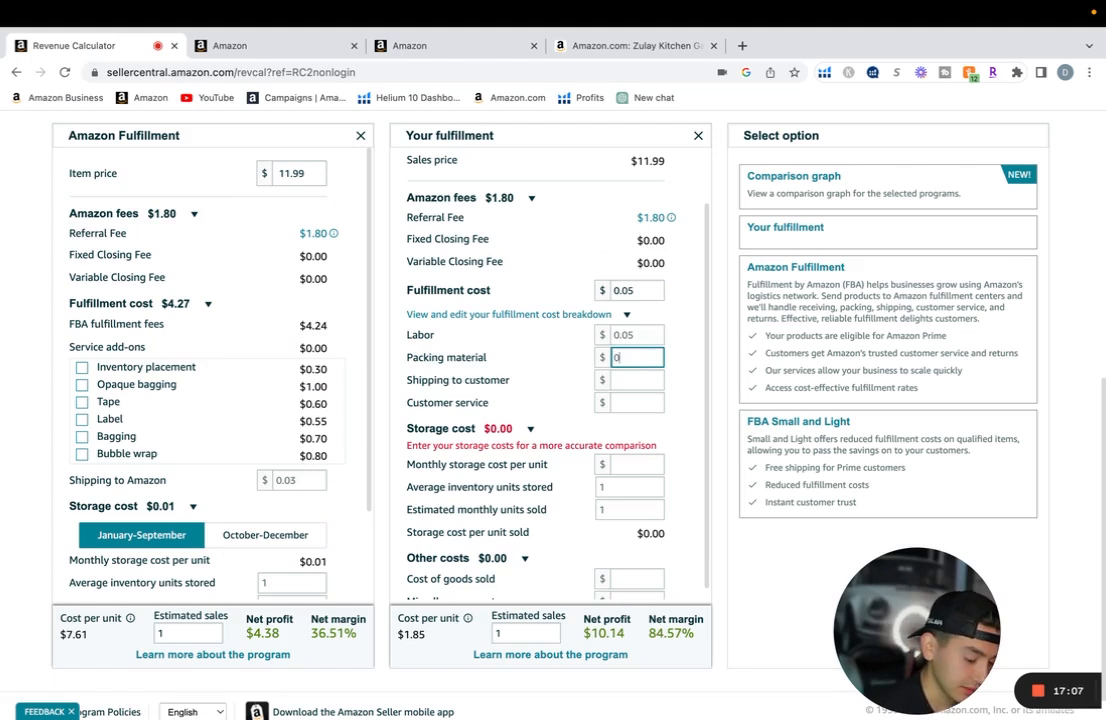
text(.03)
Set Shipping to customer and Customer service to 0 in the fulfillment cost breakdown
click(628, 386)
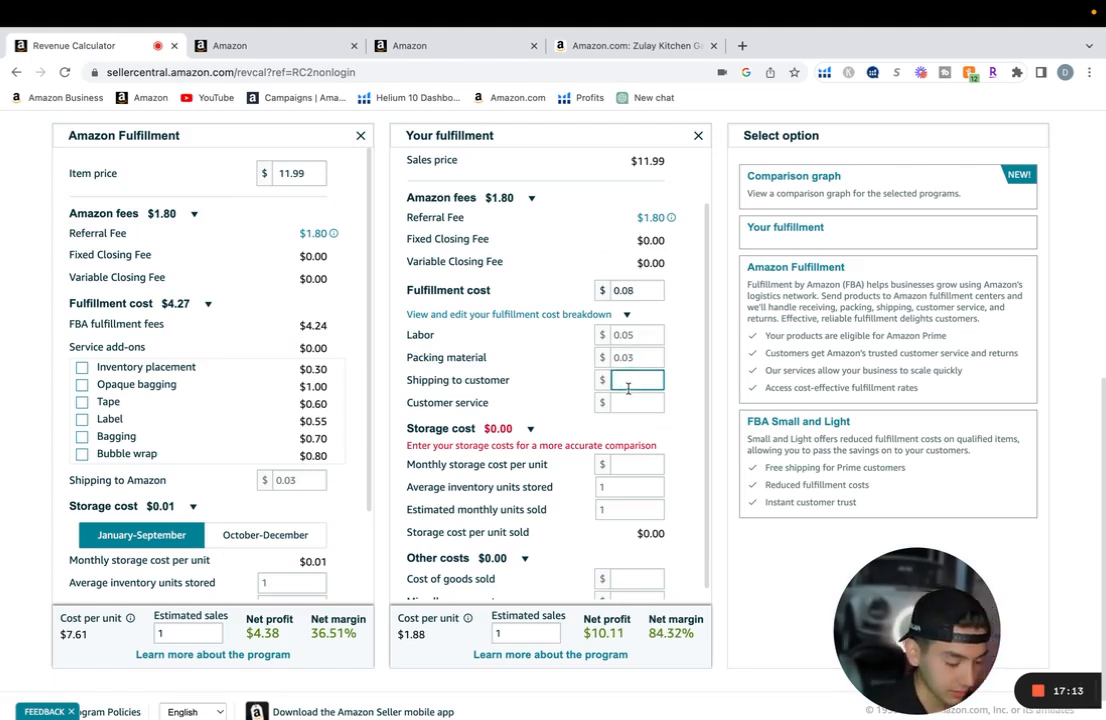
text(0)
click(629, 405)
text(0)
Clear the Packing material and Labor amounts and enter 0 for the unused items in the fulfillment cost breakdown
click(628, 357)
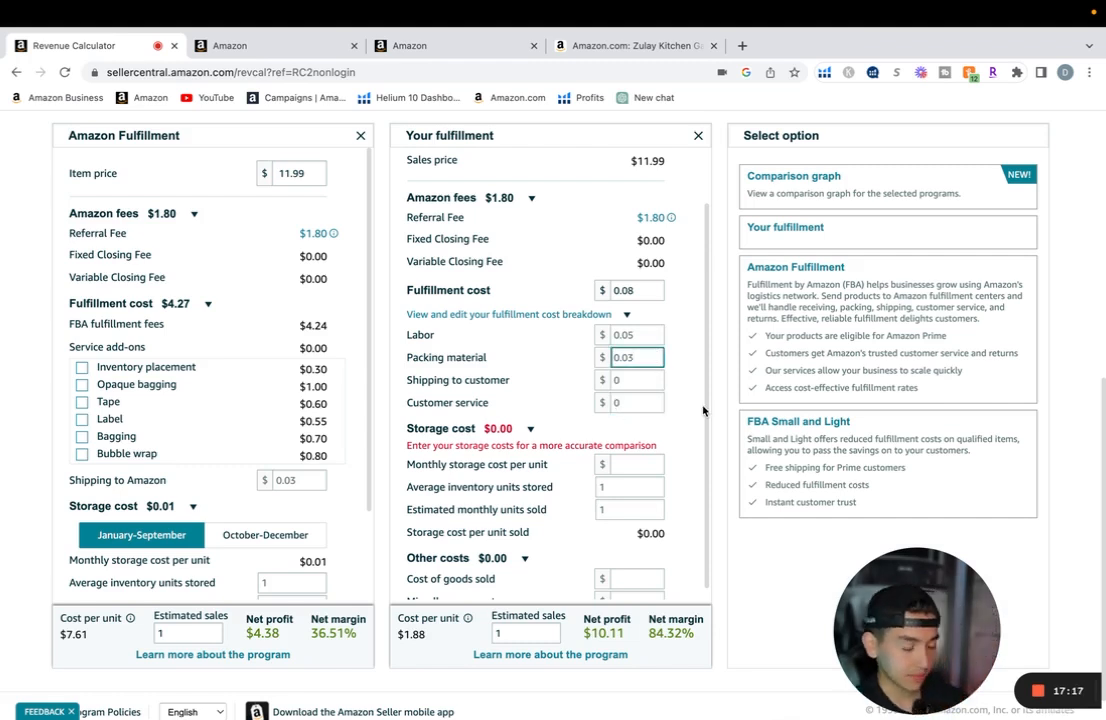
scroll(714, 405, down, 1)
double_click(634, 326)
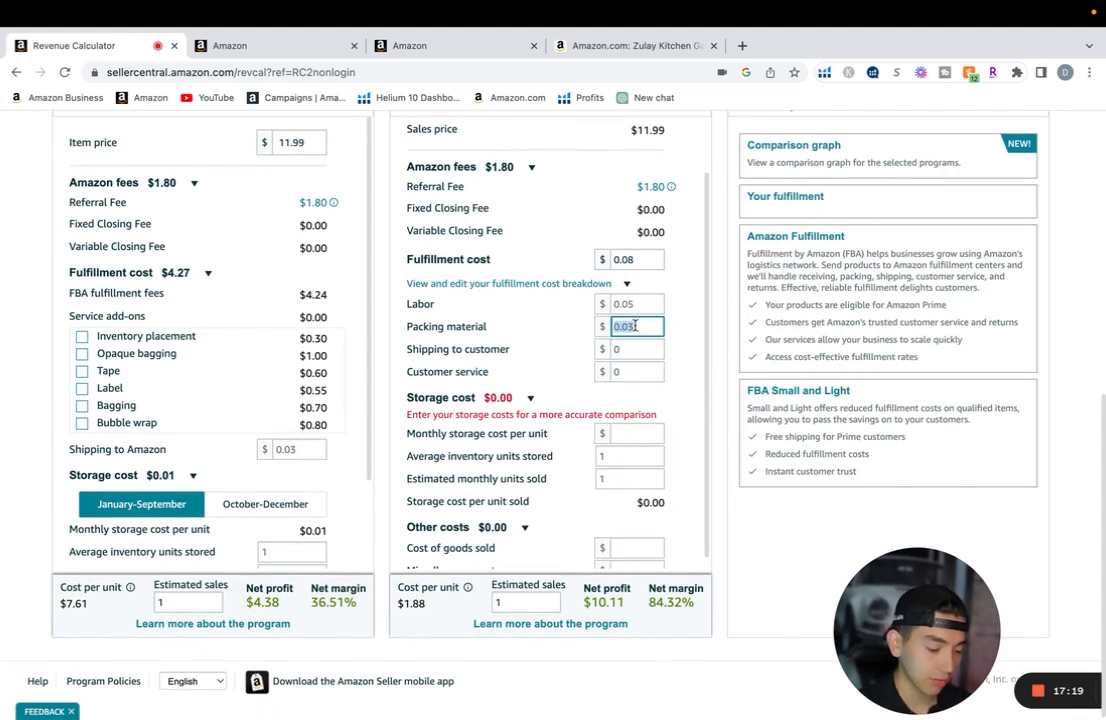
key(BackSpace)
double_click(630, 304)
key(BackSpace)
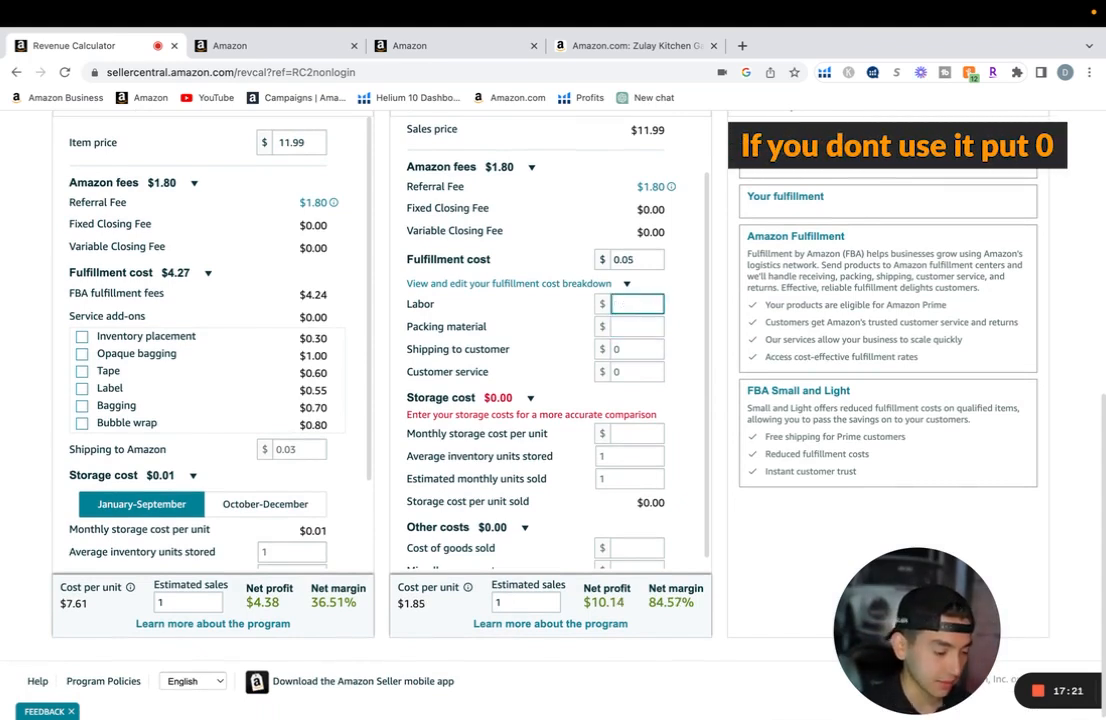
text(0)
click(637, 355)
text(0)
click(635, 378)
text(0)
Expand the Storage cost section of the Your fulfillment estimate and set its Monthly storage cost per unit to 0
click(625, 399)
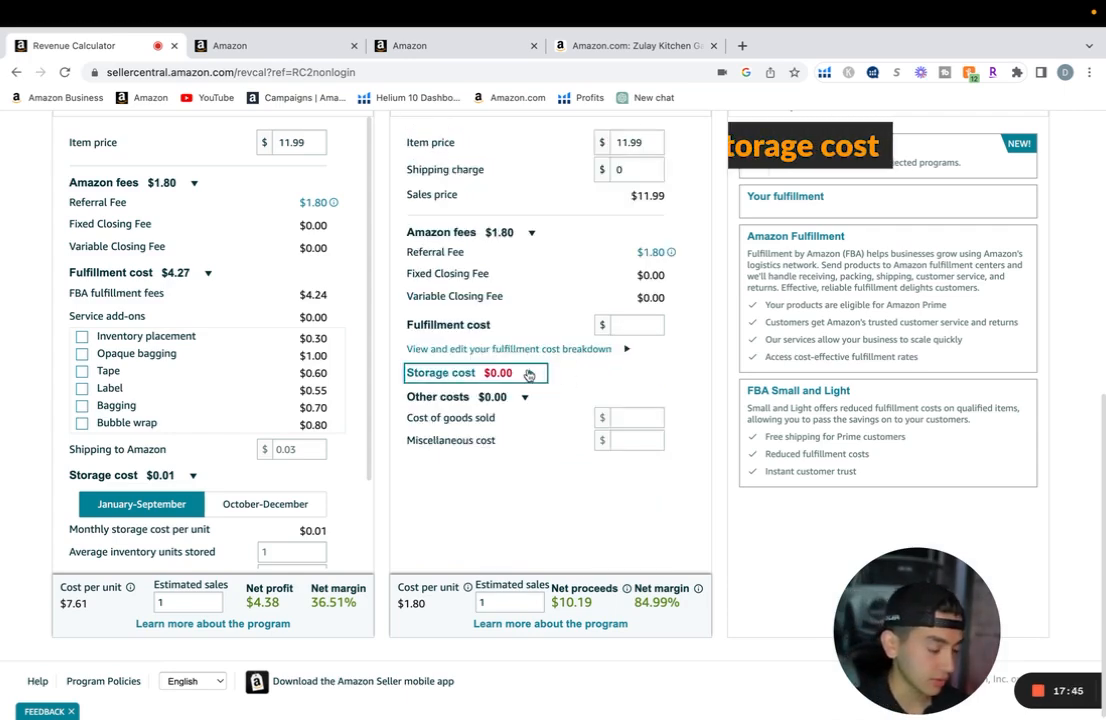
key(Return)
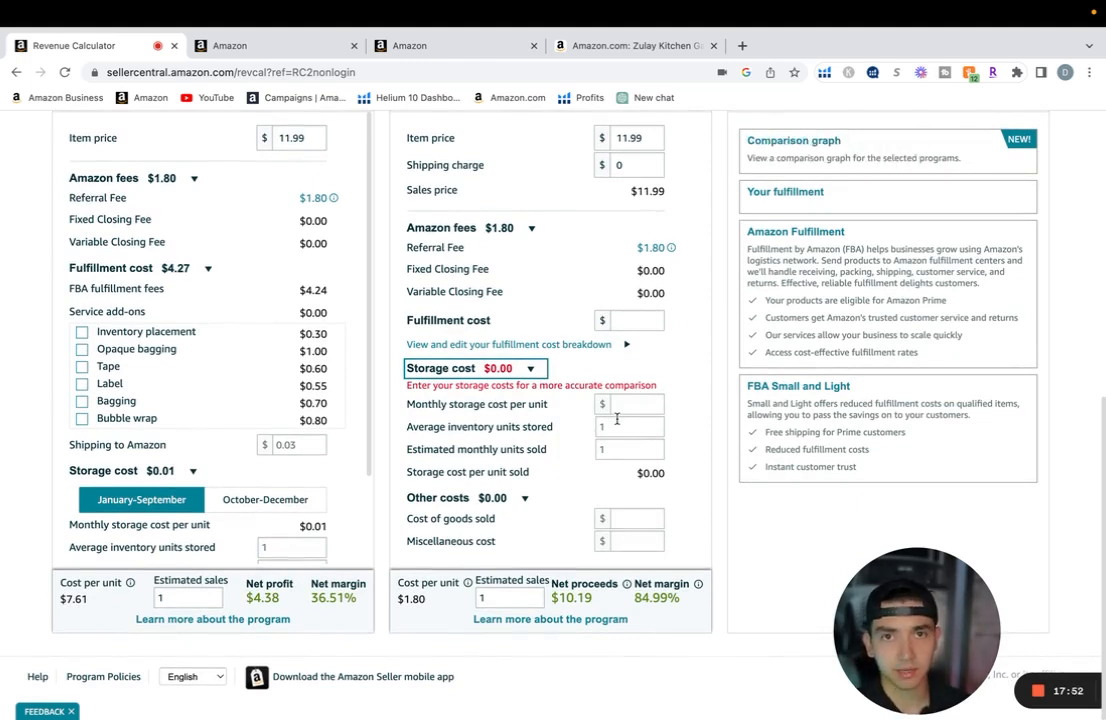
mouse_move(533, 426)
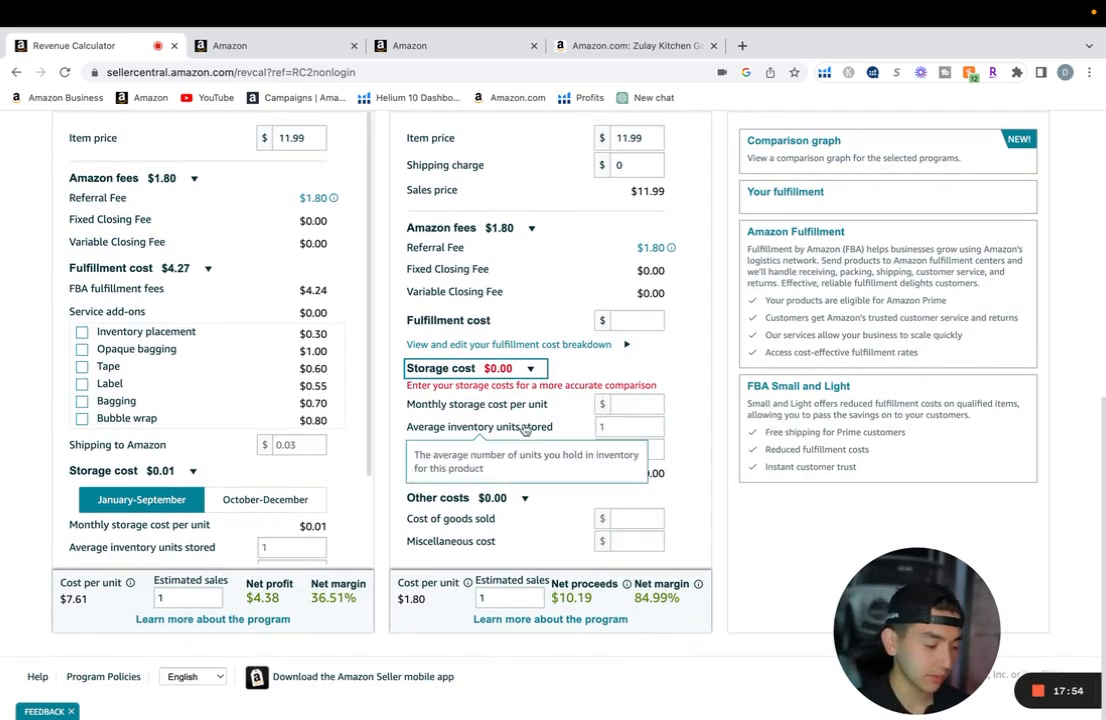
click(624, 404)
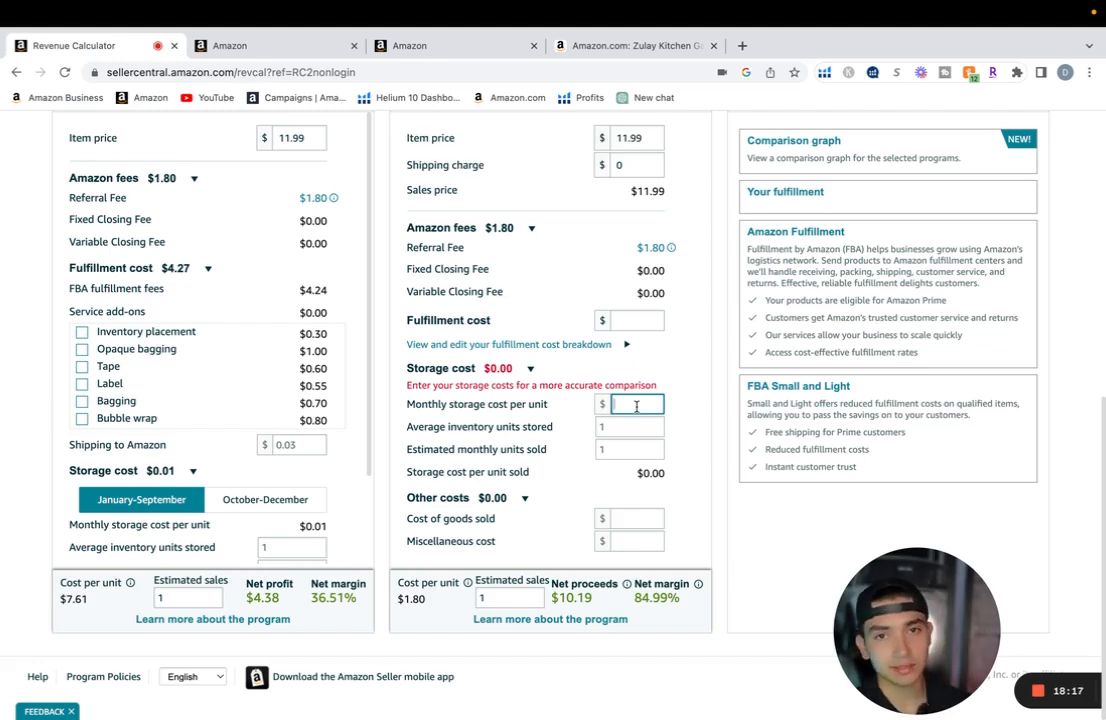
text(0)
click(409, 437)
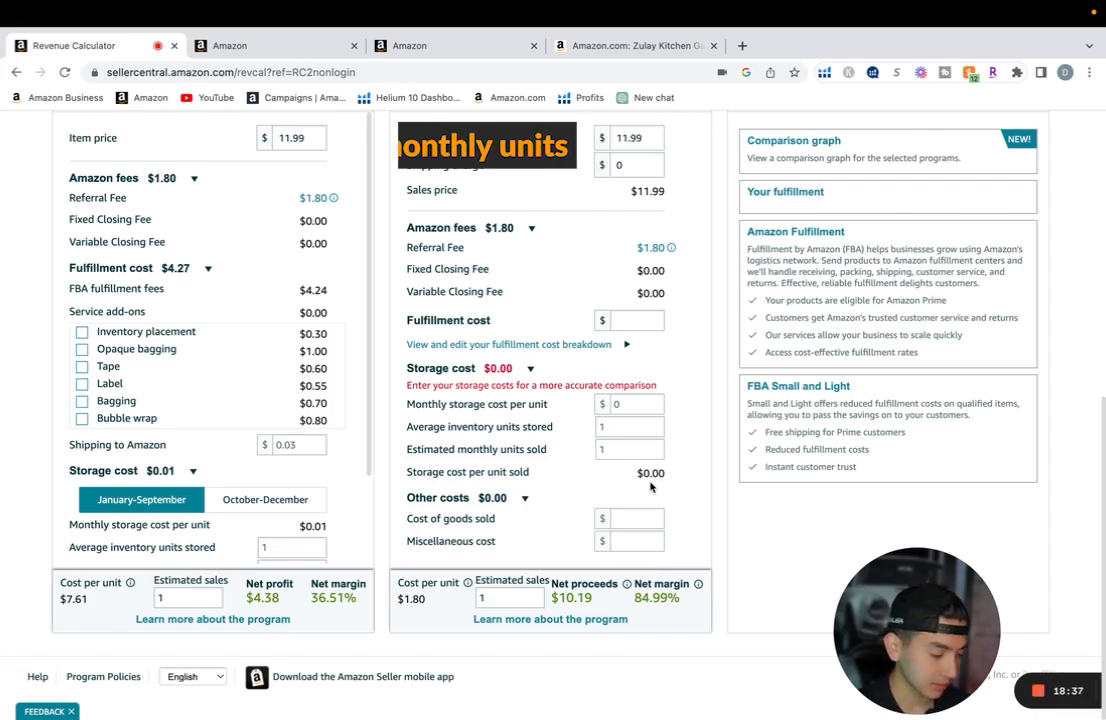
Match the Amazon Fulfillment estimate's other costs by setting Cost of goods sold to 1.50 and Miscellaneous cost to 0.03 under Your fulfillment
click(650, 520)
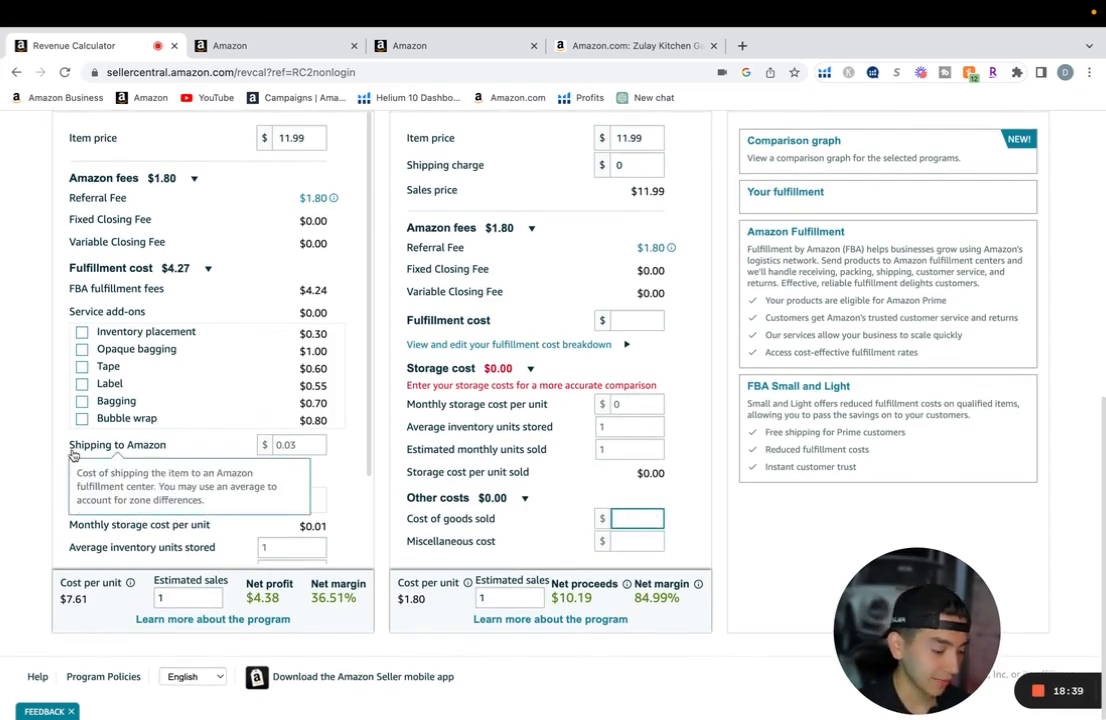
scroll(73, 455, down, 2)
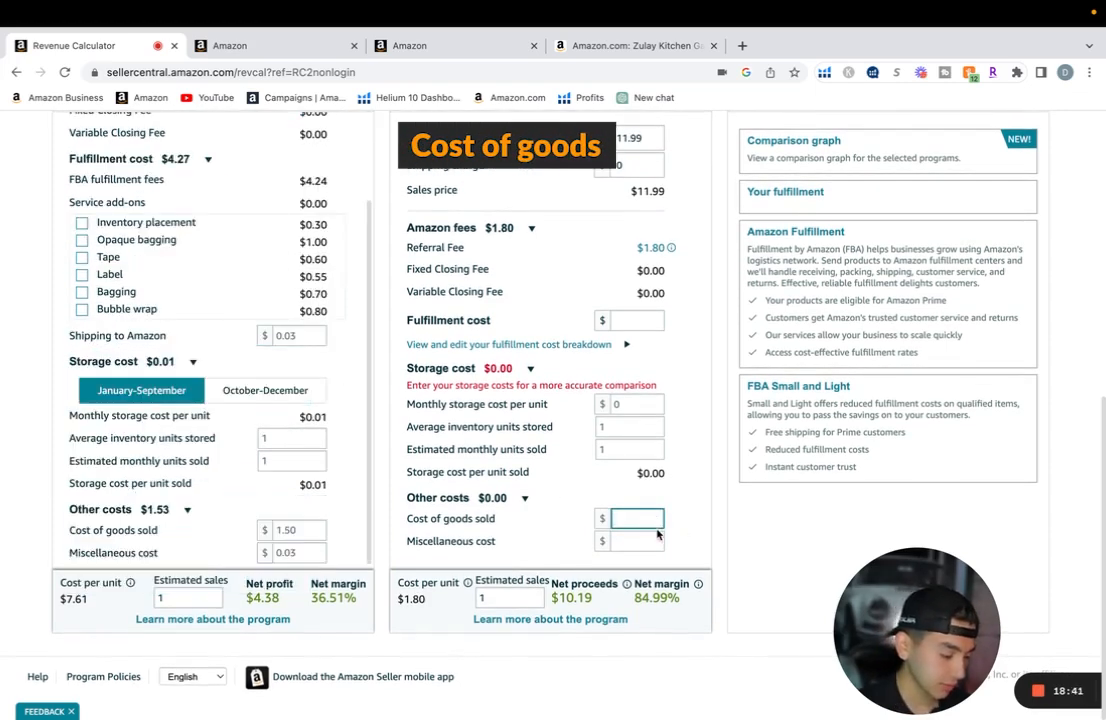
text(1.50)
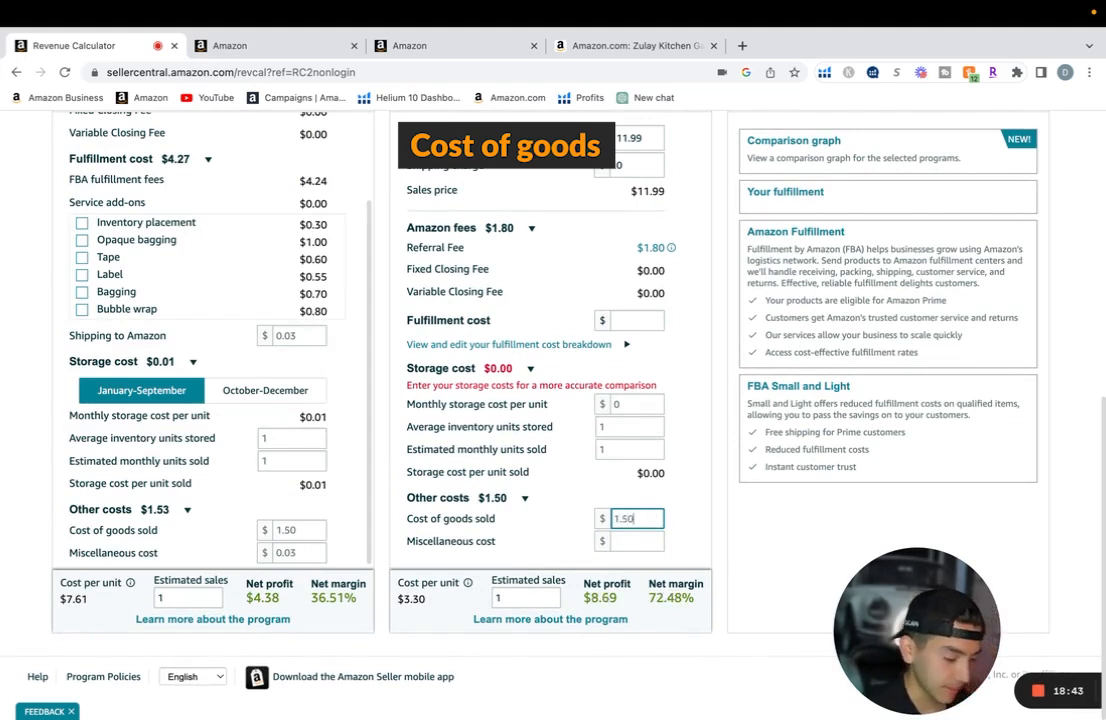
key(Tab)
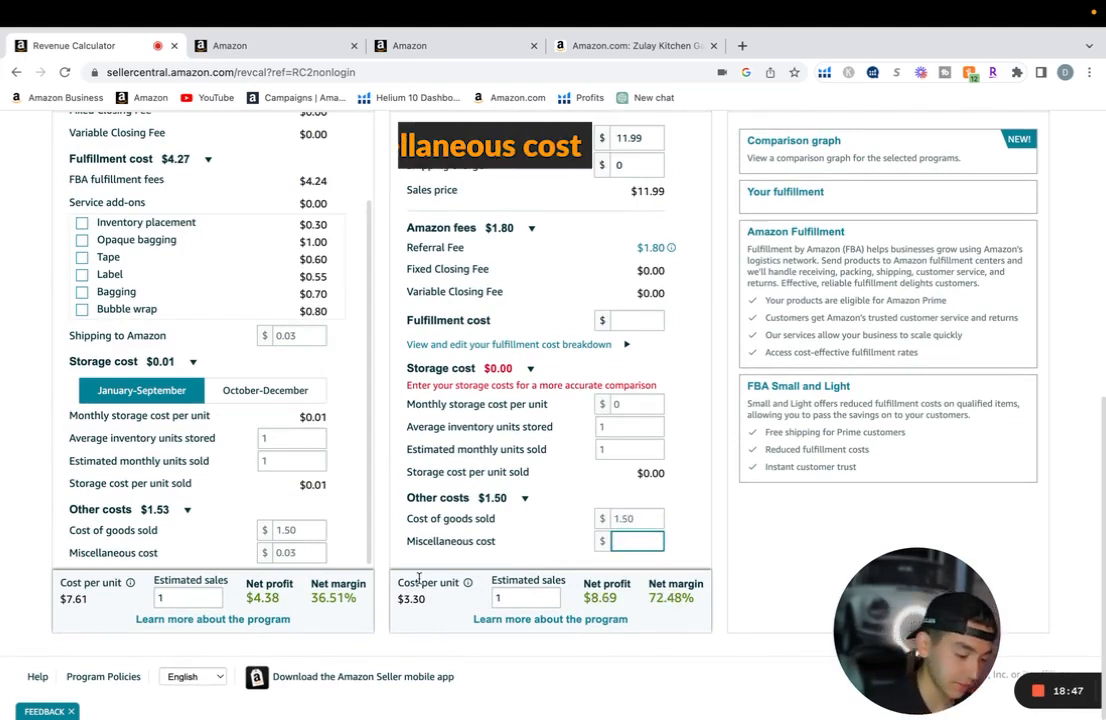
text(0.03)
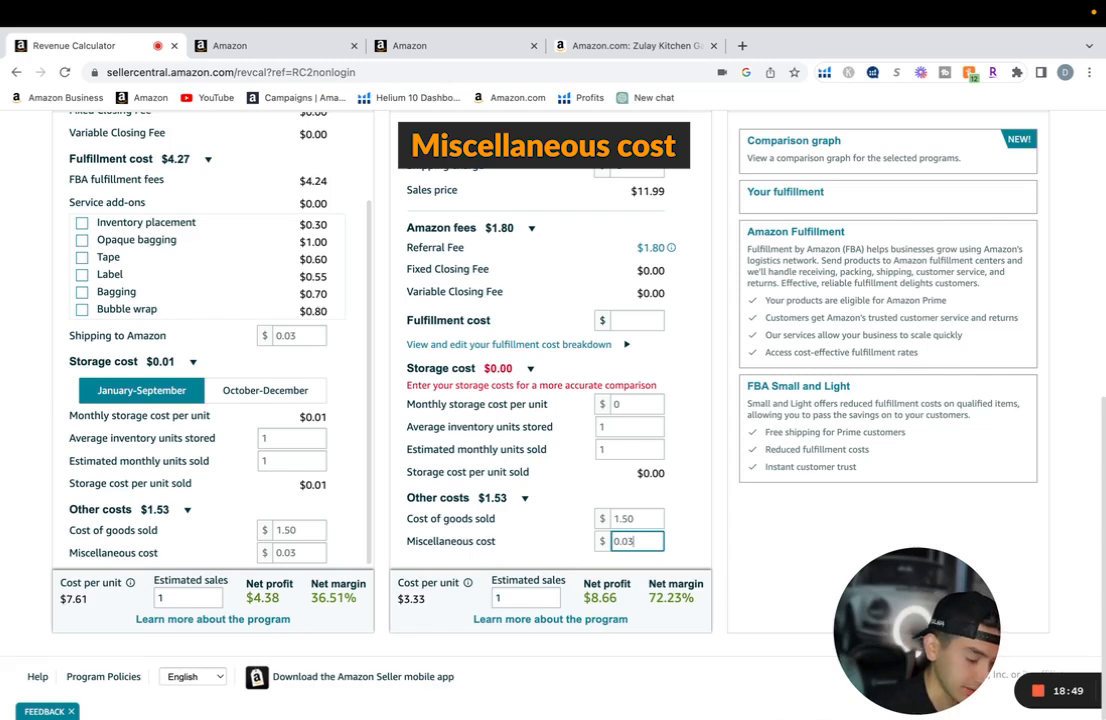
click(696, 521)
Set the Fulfillment cost in the Your fulfillment estimate to 3.50
scroll(696, 487, up, 1)
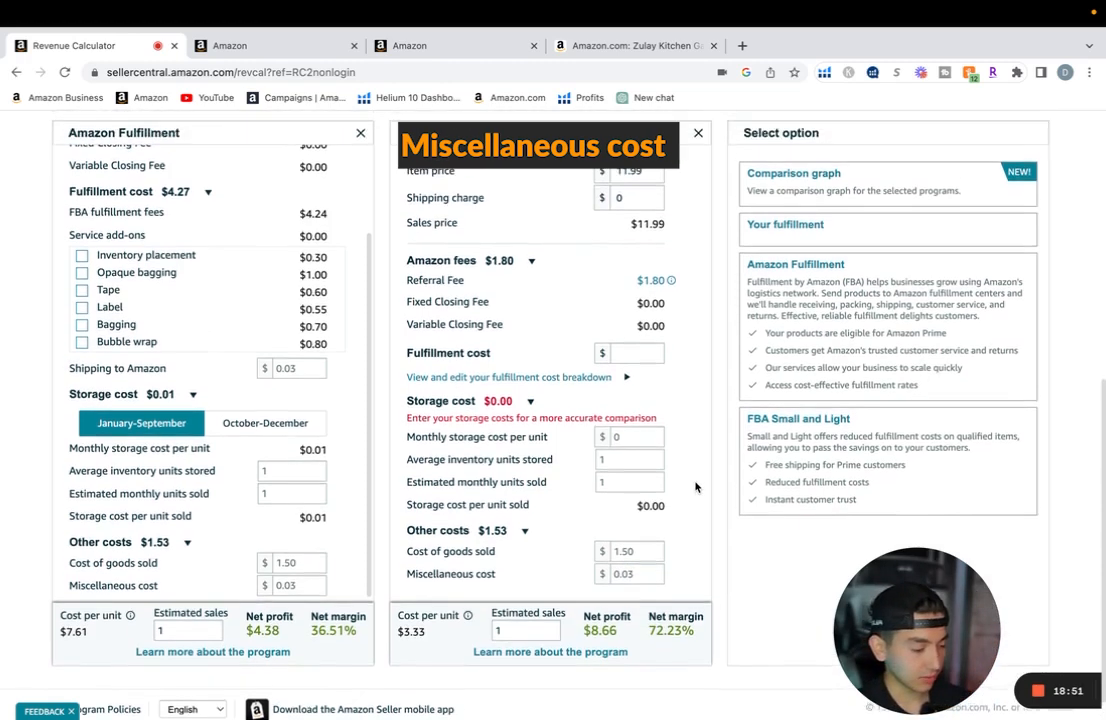
scroll(697, 487, down, 1)
click(630, 320)
text(3)
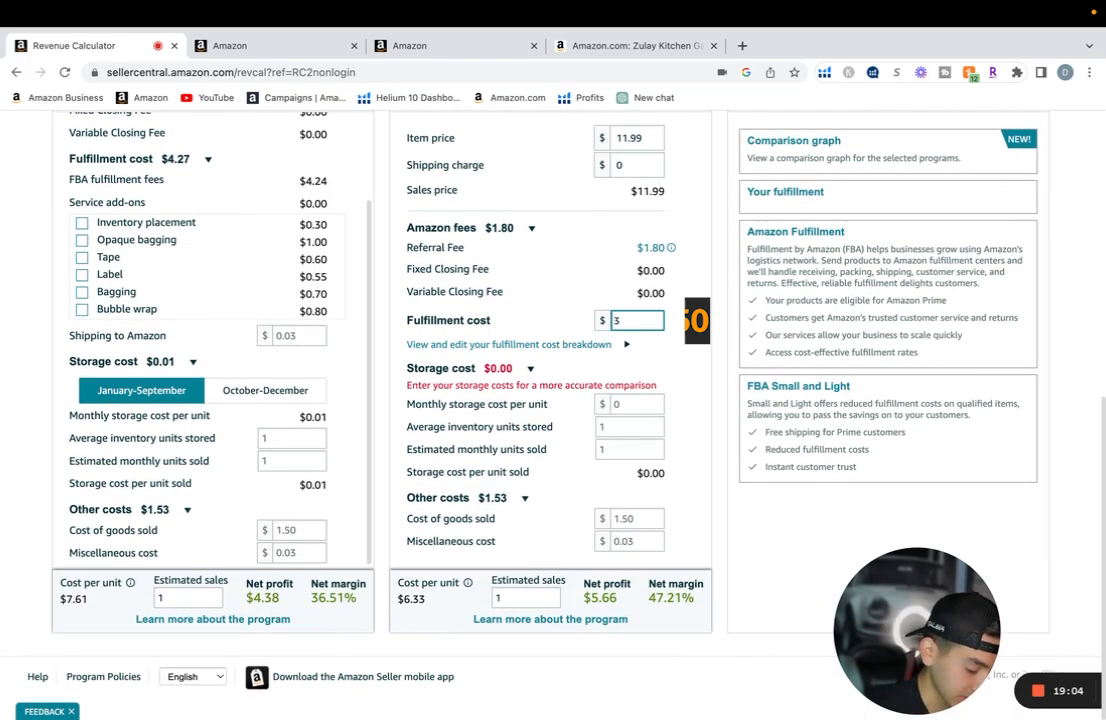
text(.50)
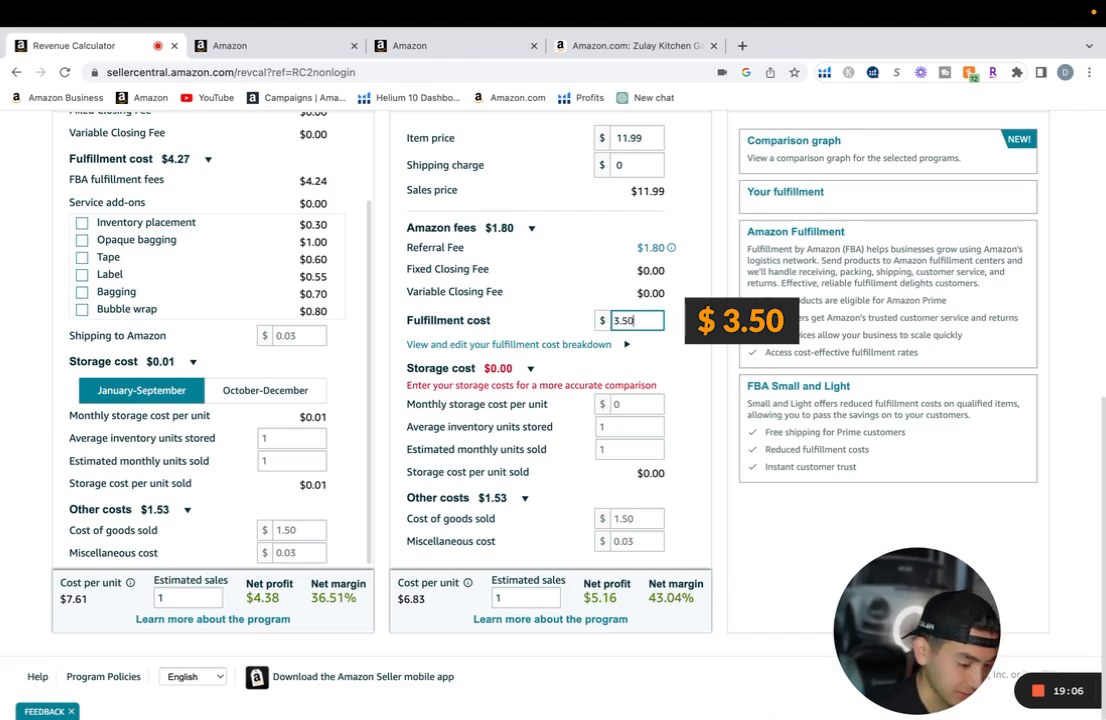
click(575, 321)
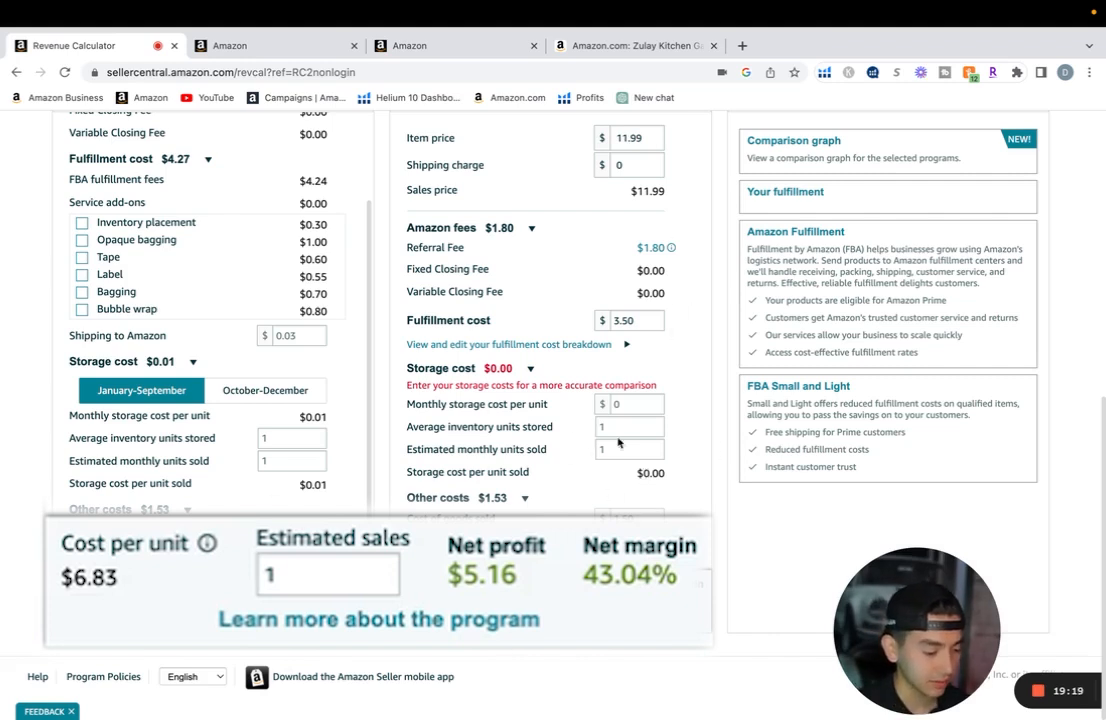
Review the cost lines of the Your fulfillment estimate and check its net profit and net margin
mouse_move(565, 404)
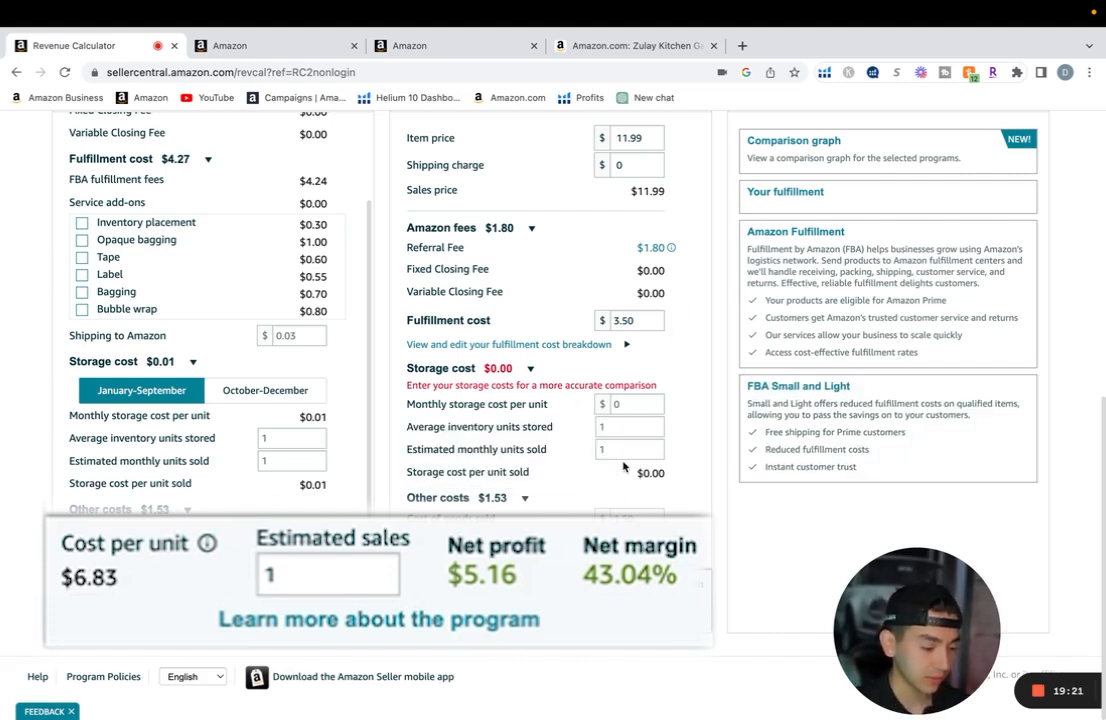
mouse_move(573, 339)
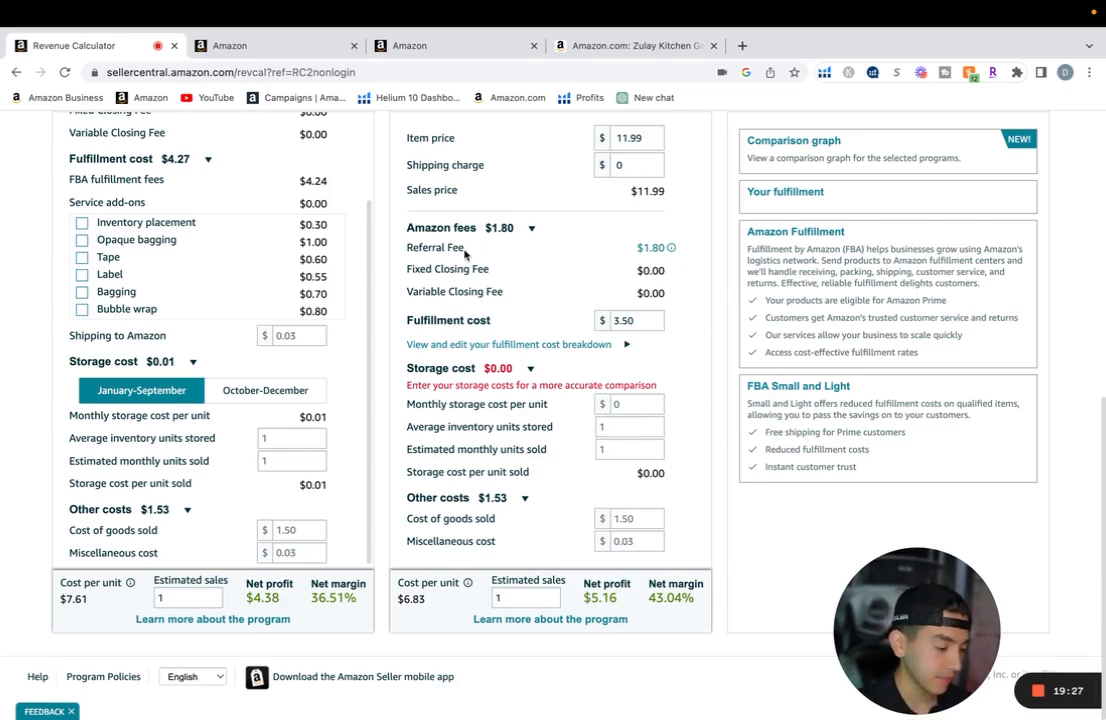
scroll(701, 343, down, 1)
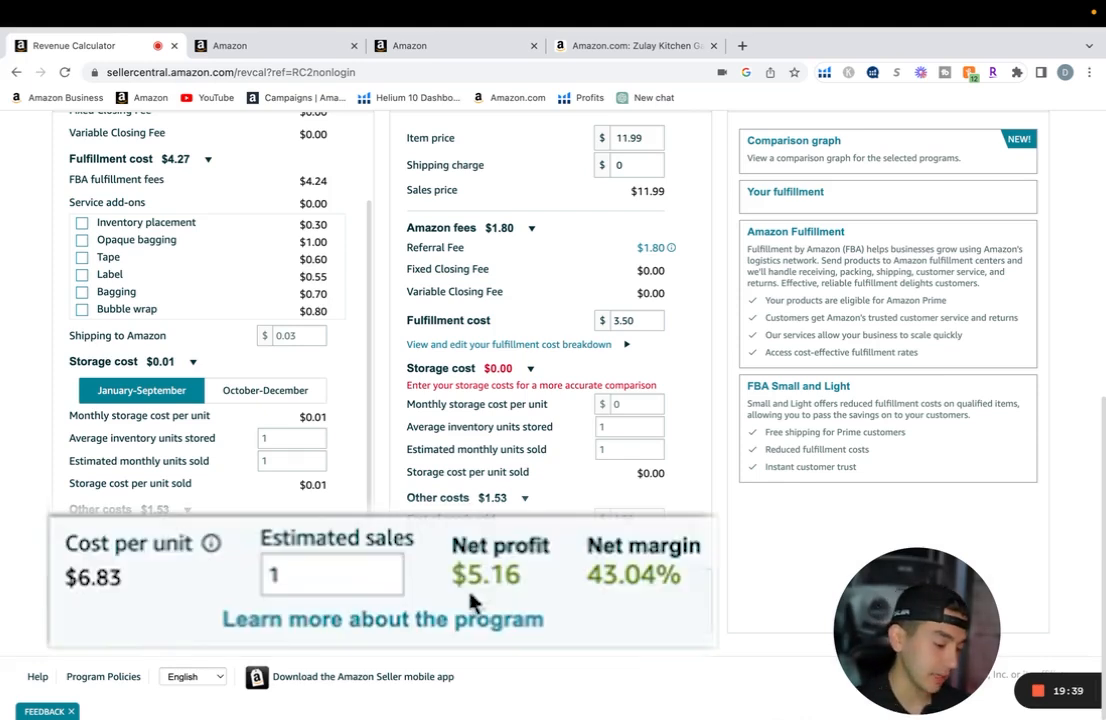
double_click(601, 596)
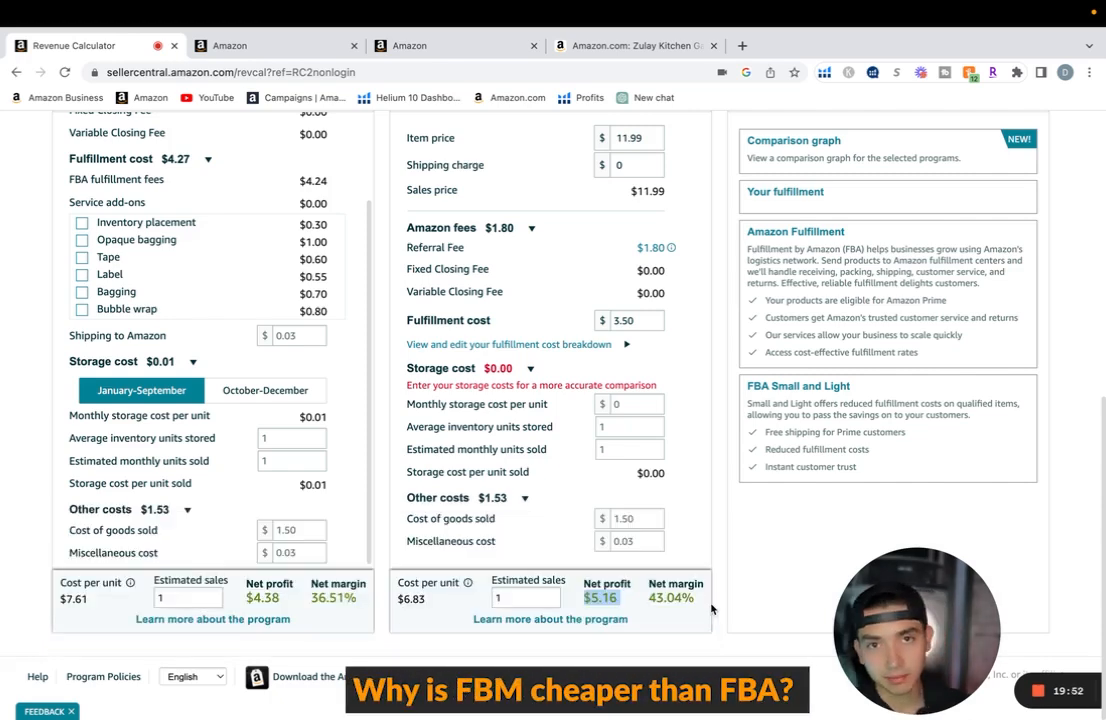
Compare the Amazon Fulfillment and Your fulfillment estimates across their fees, fulfillment, storage and other costs, and net profit
scroll(712, 607, up, 3)
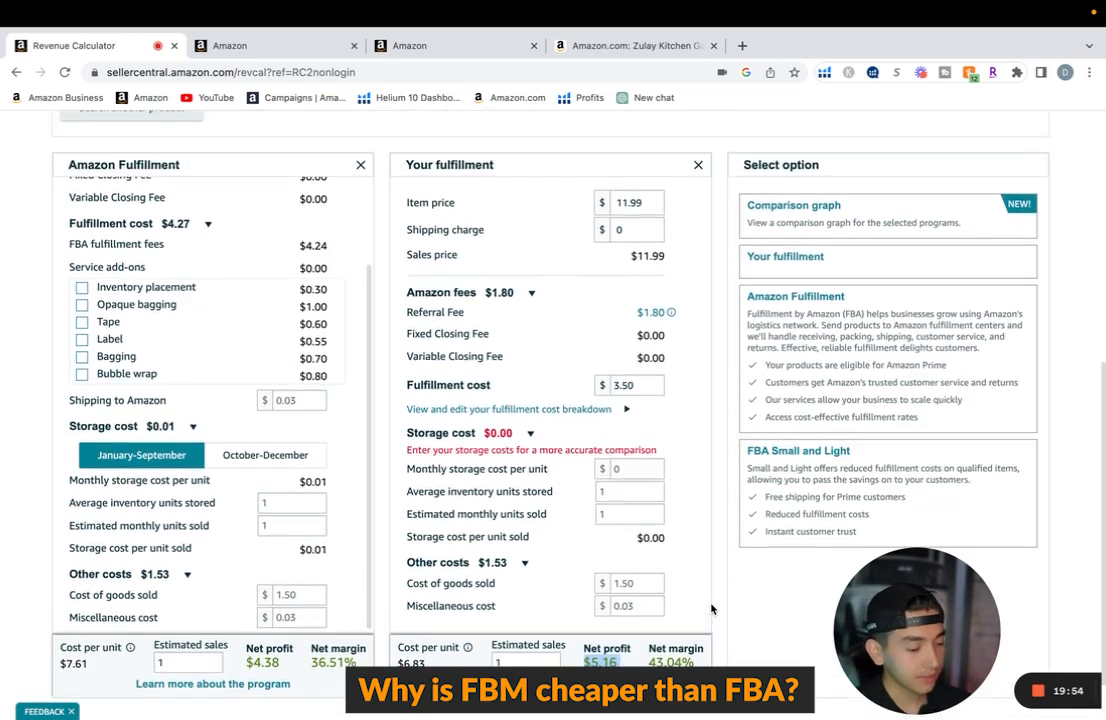
scroll(567, 413, down, 1)
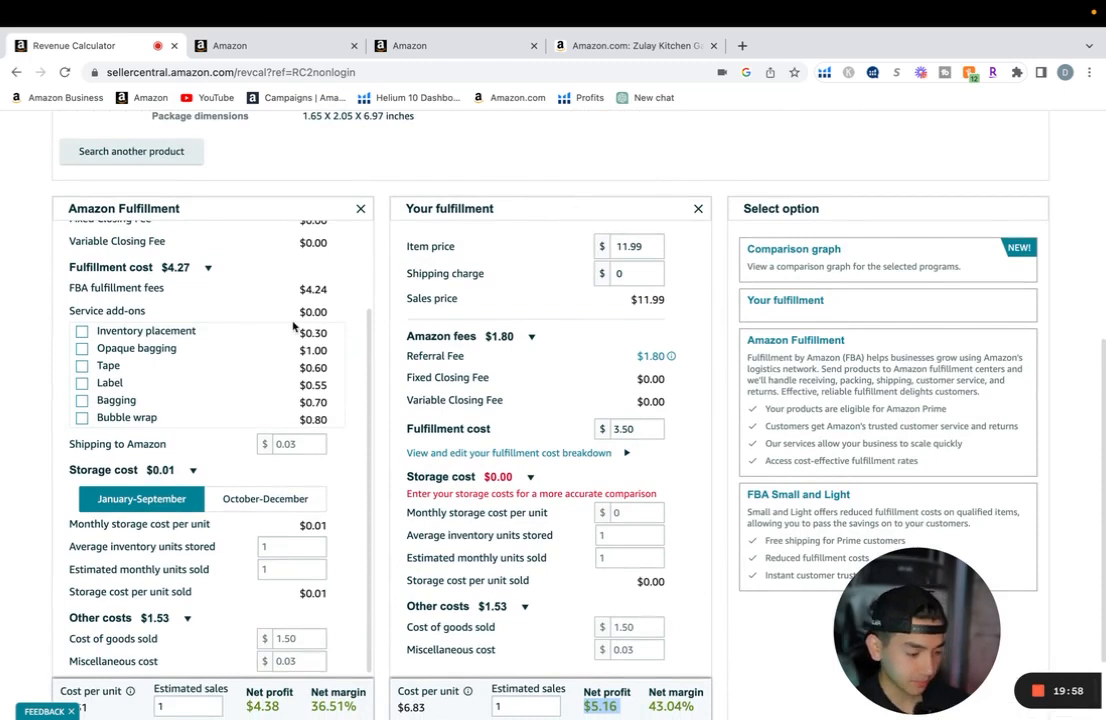
scroll(260, 290, up, 3)
scroll(568, 256, down, 1)
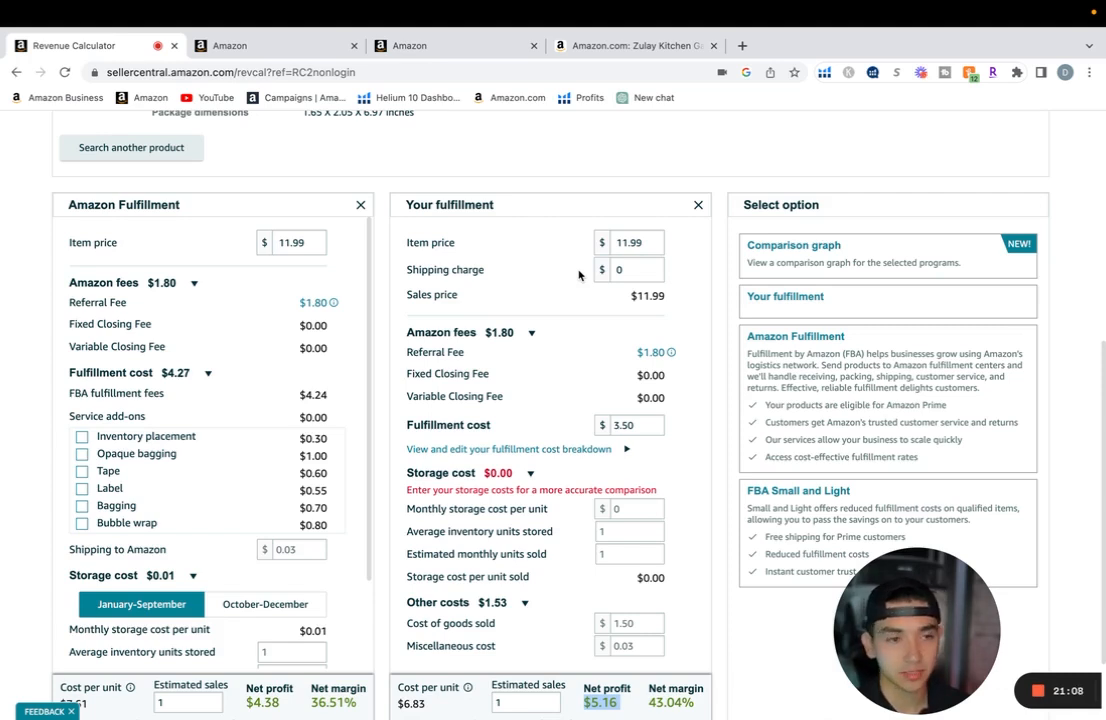
scroll(229, 352, down, 1)
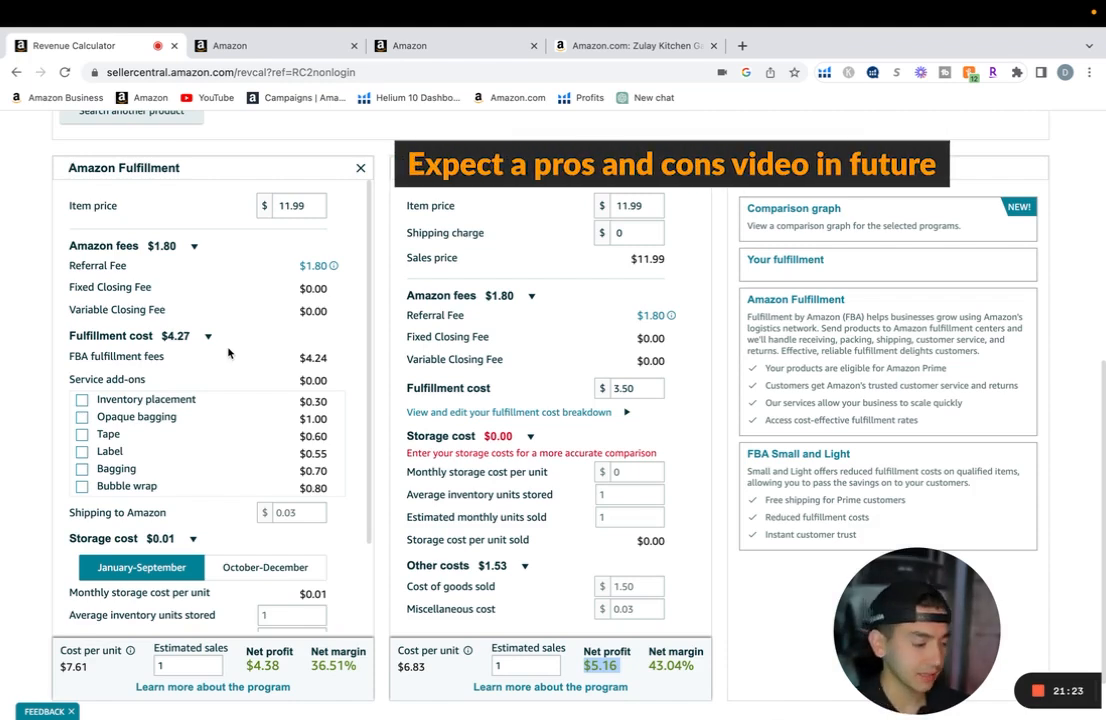
scroll(228, 352, down, 3)
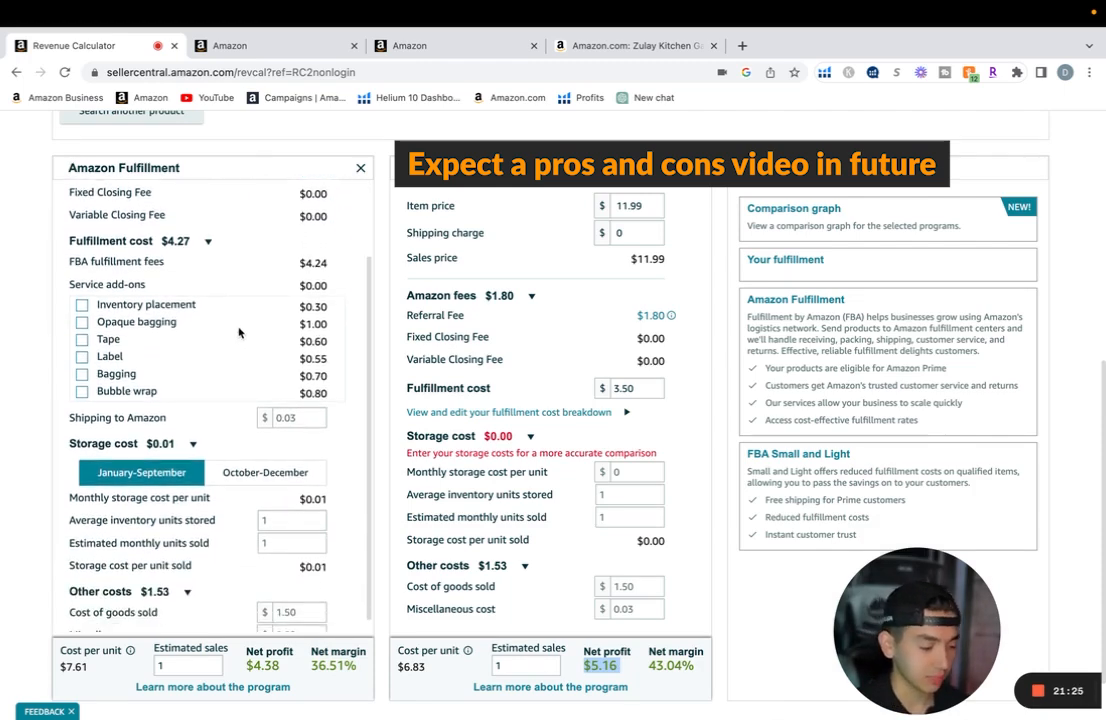
scroll(492, 383, down, 2)
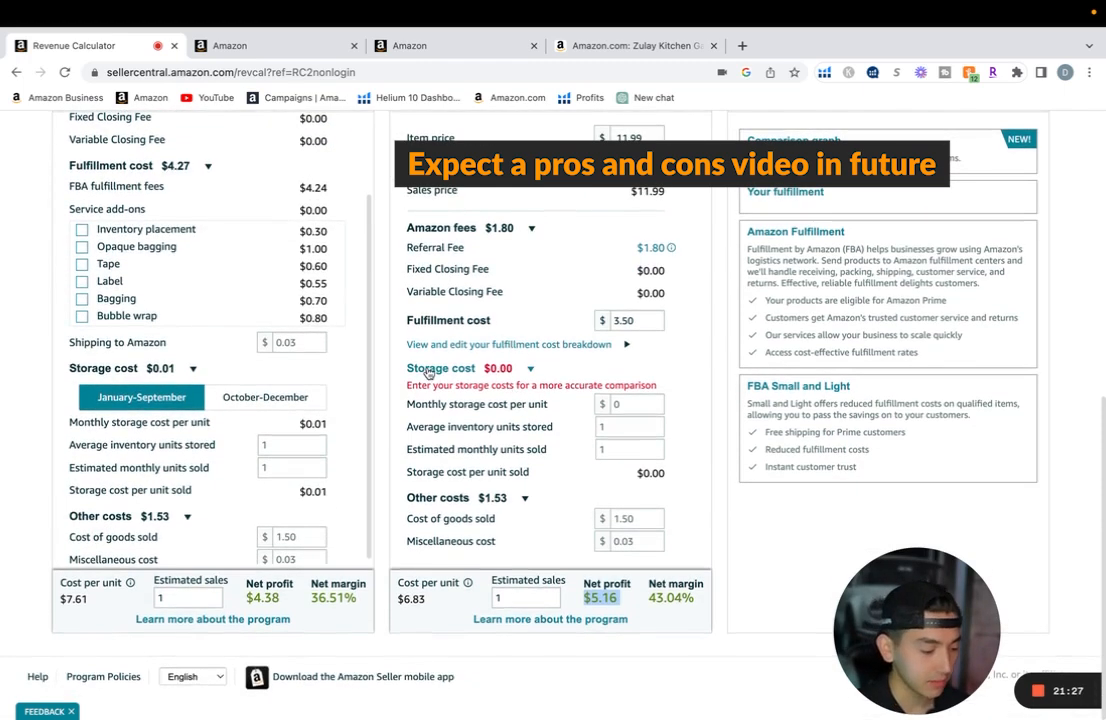
scroll(428, 372, up, 1)
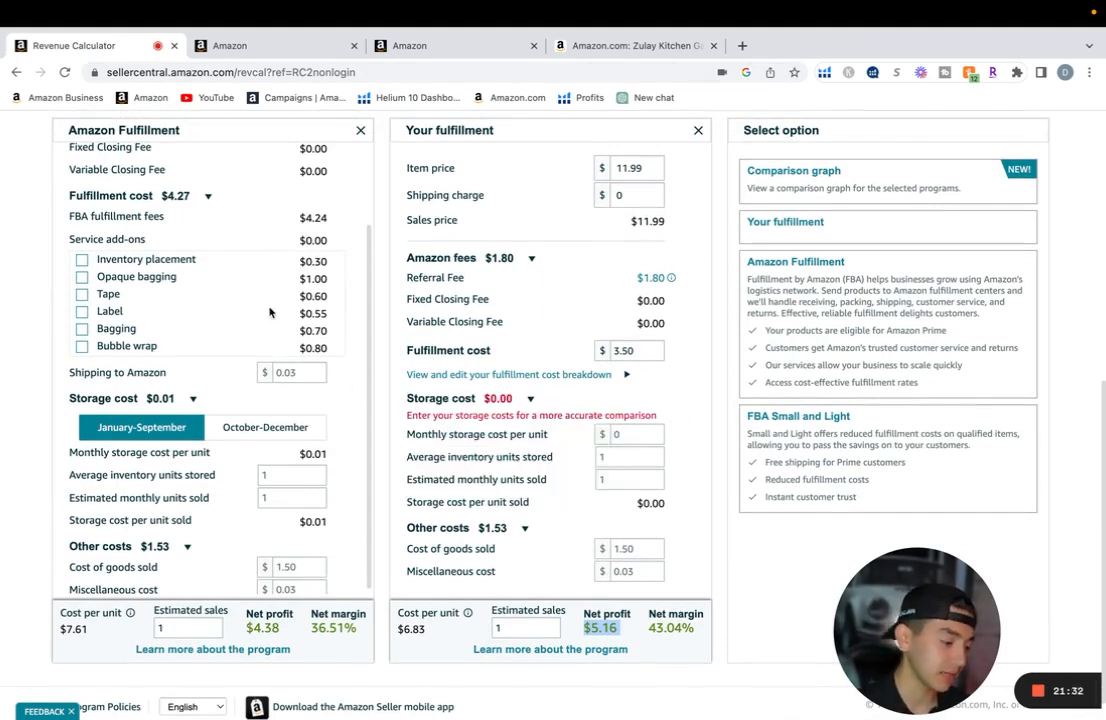
scroll(269, 313, down, 1)
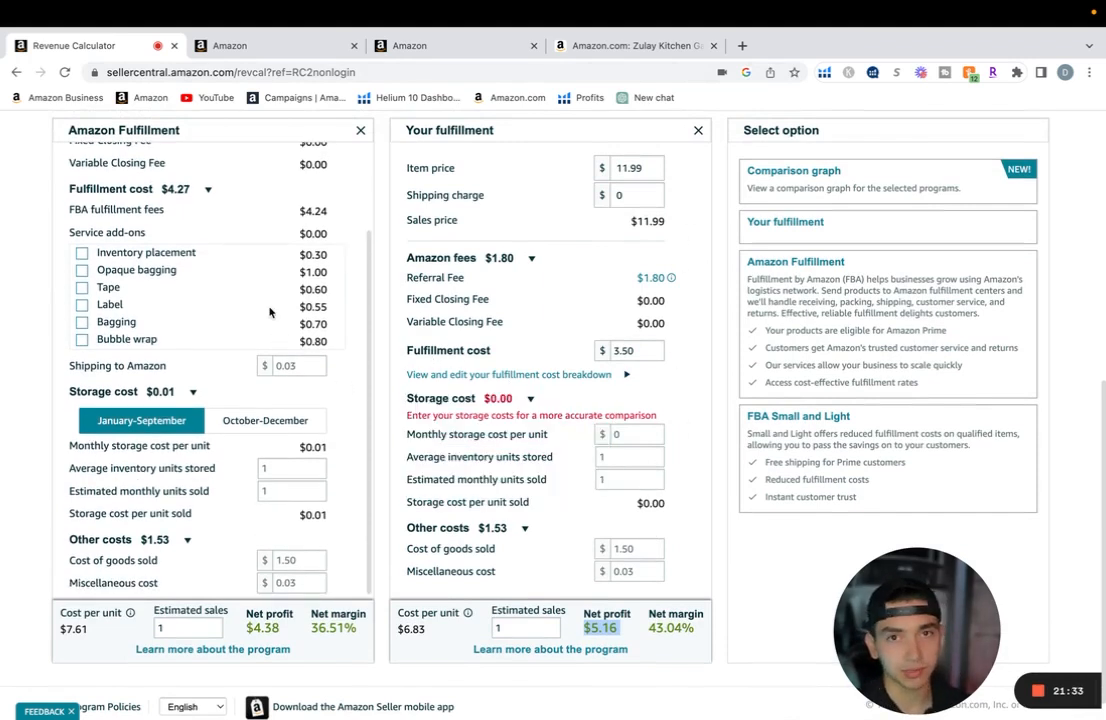
scroll(269, 313, up, 2)
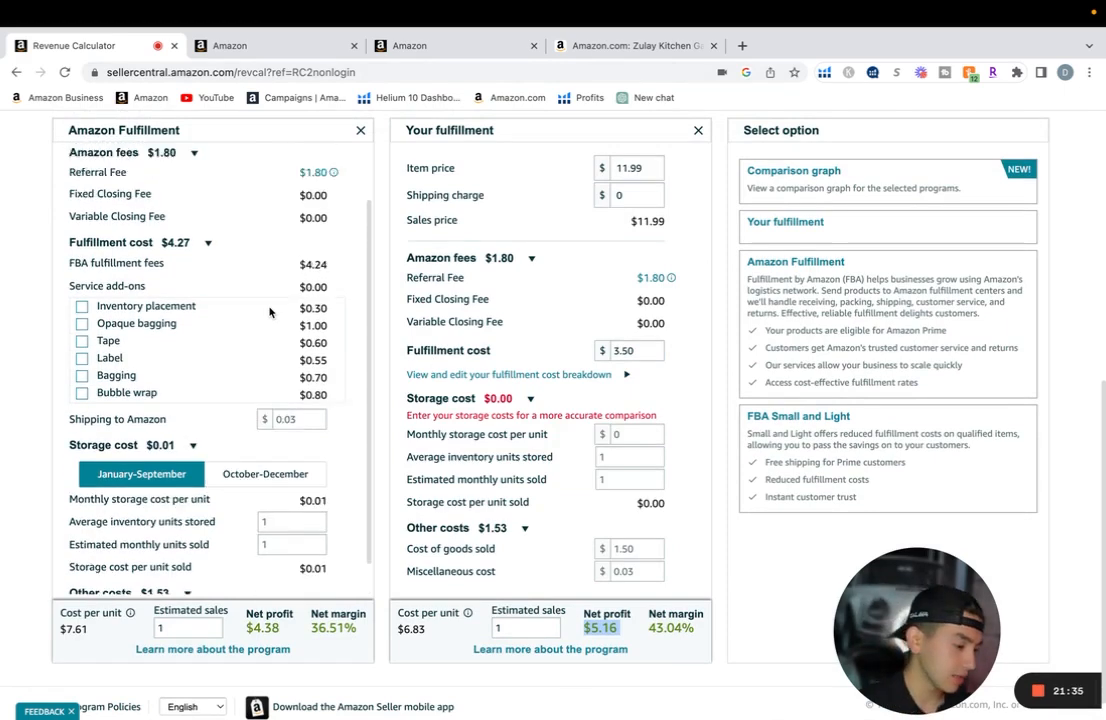
scroll(690, 398, up, 5)
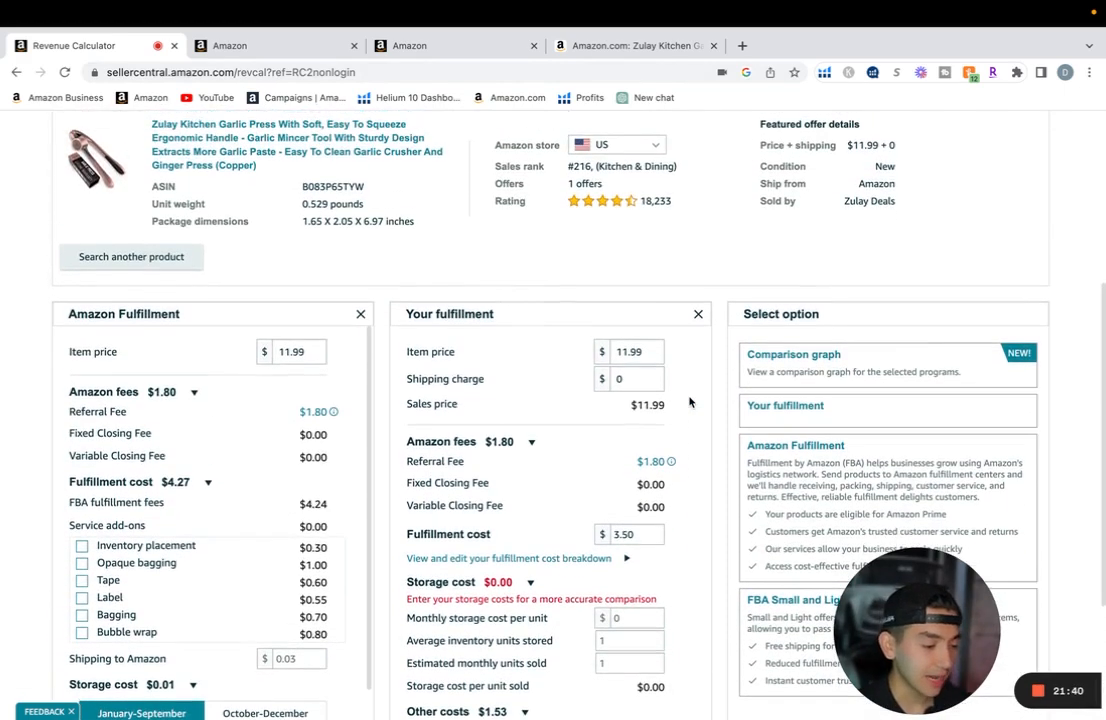